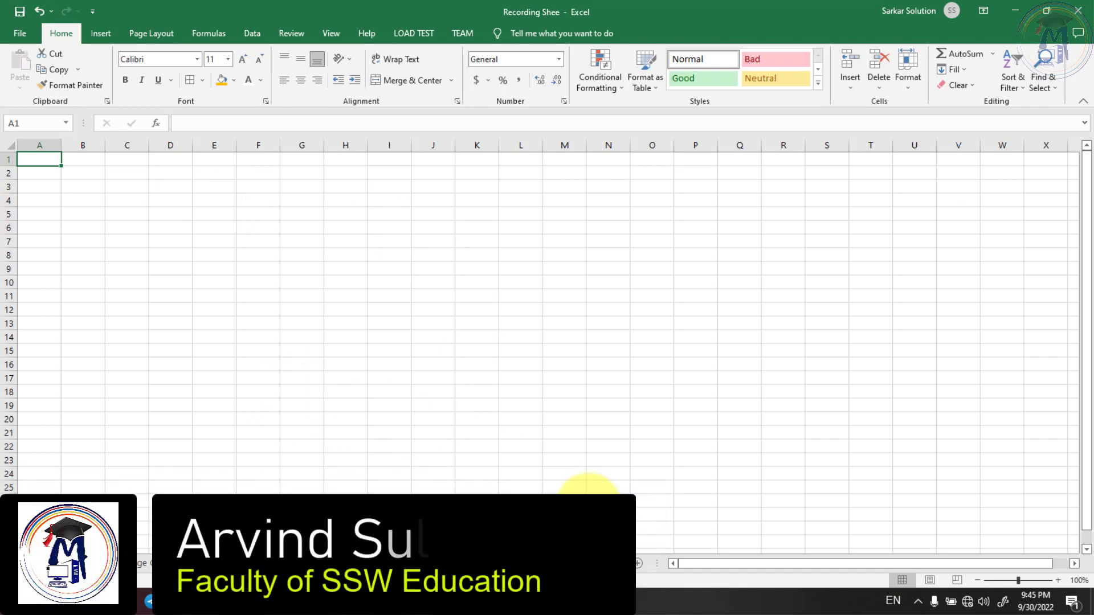
- Enter the label "Depreciation" in cell A2 of the blank sheet
scroll(86, 210, "up", 8)
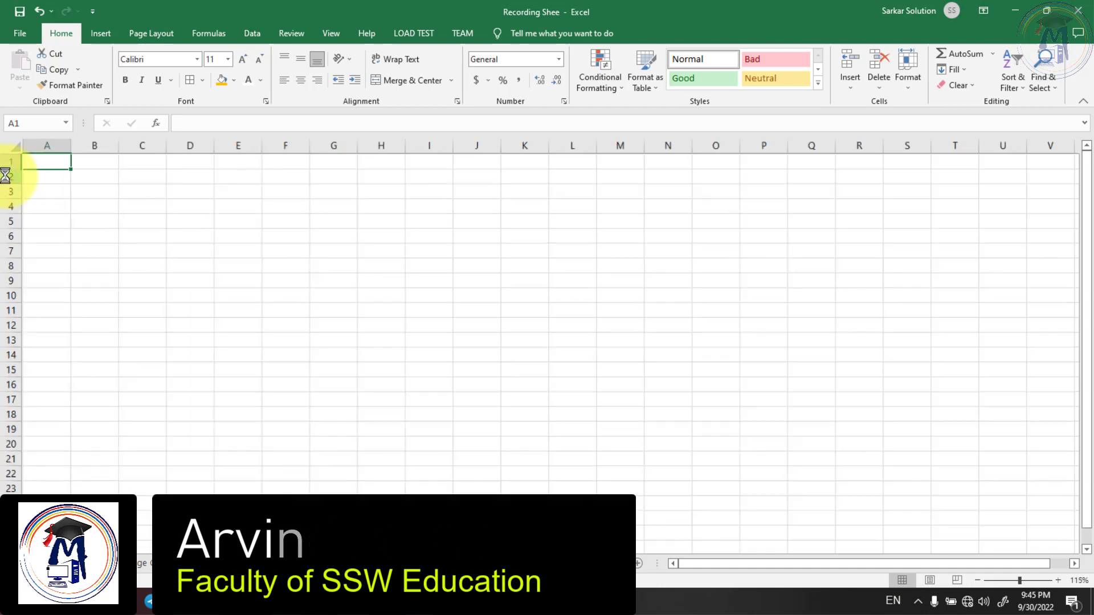
left_click(114, 216)
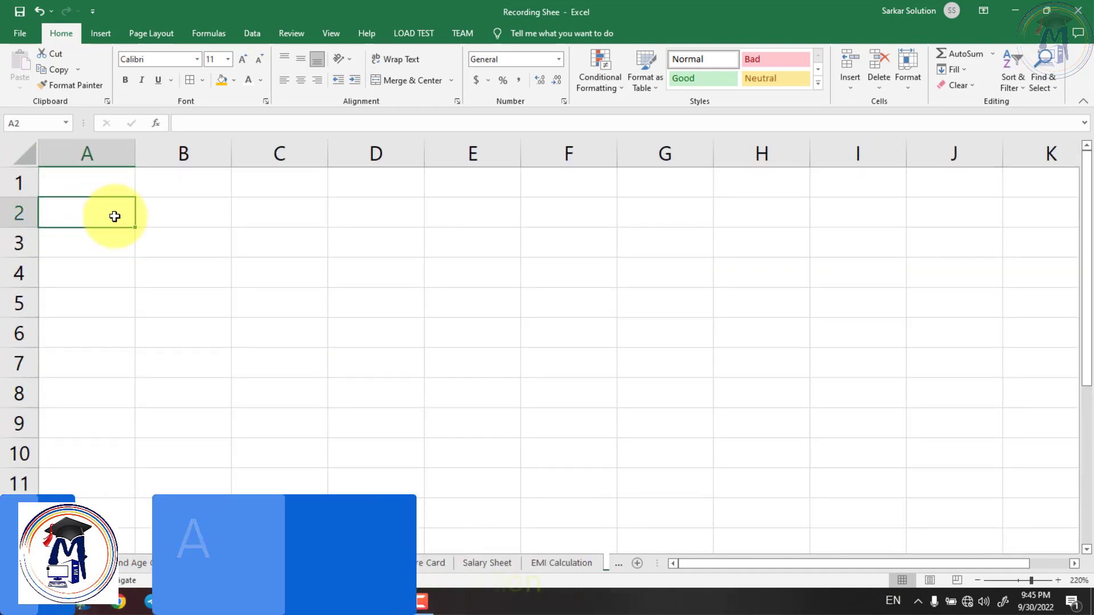
type("Depreciation")
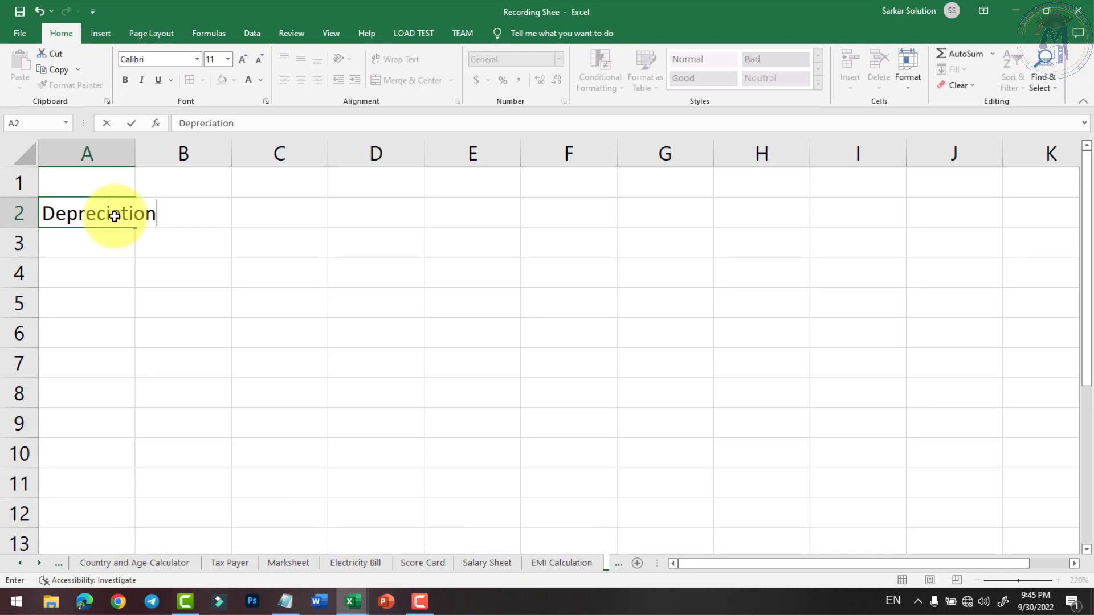
key("Return")
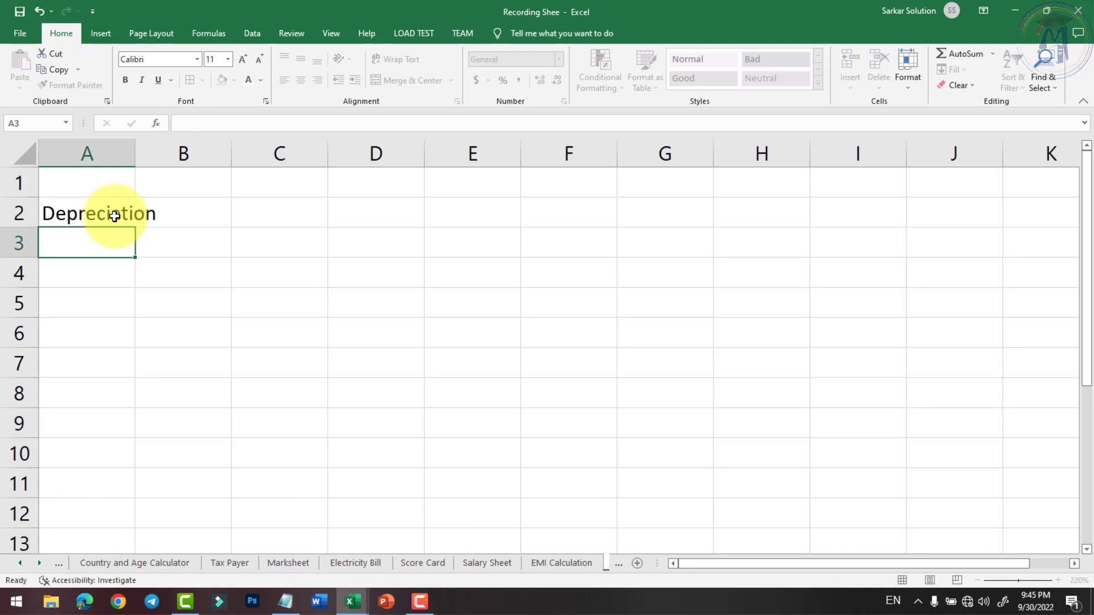
- Widen column A so that the "Depreciation" label fits inside its cell
left_click(114, 216)
left_click_drag(132, 155, 167, 162)
left_click(182, 205)
left_click(139, 212)
- Enter the sample amounts 100000 in cell B2 and 80000 in cell B3
left_click(209, 222)
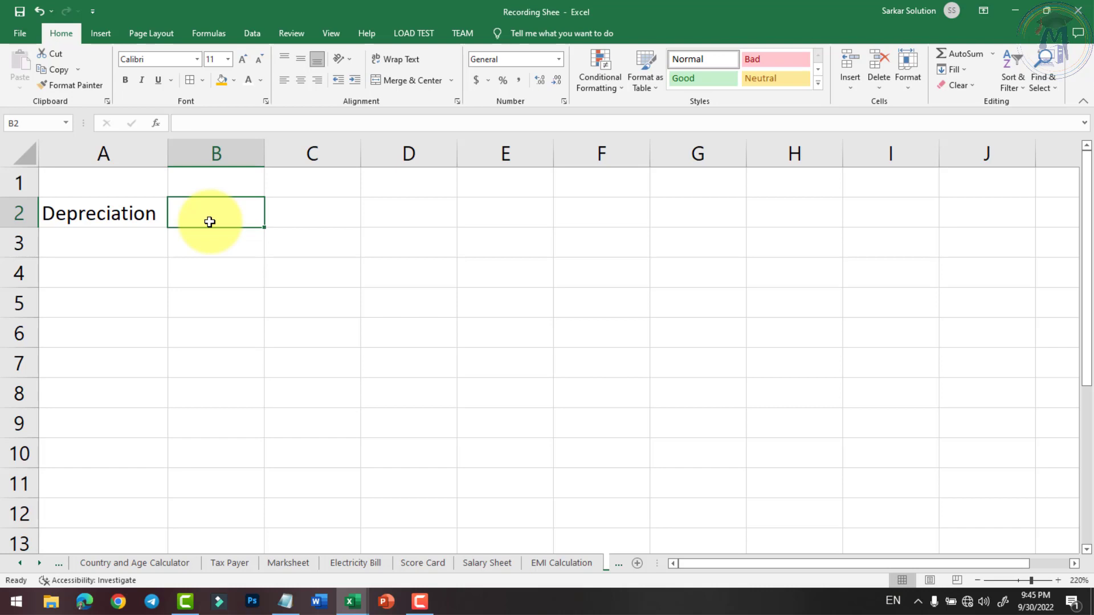
type("100000")
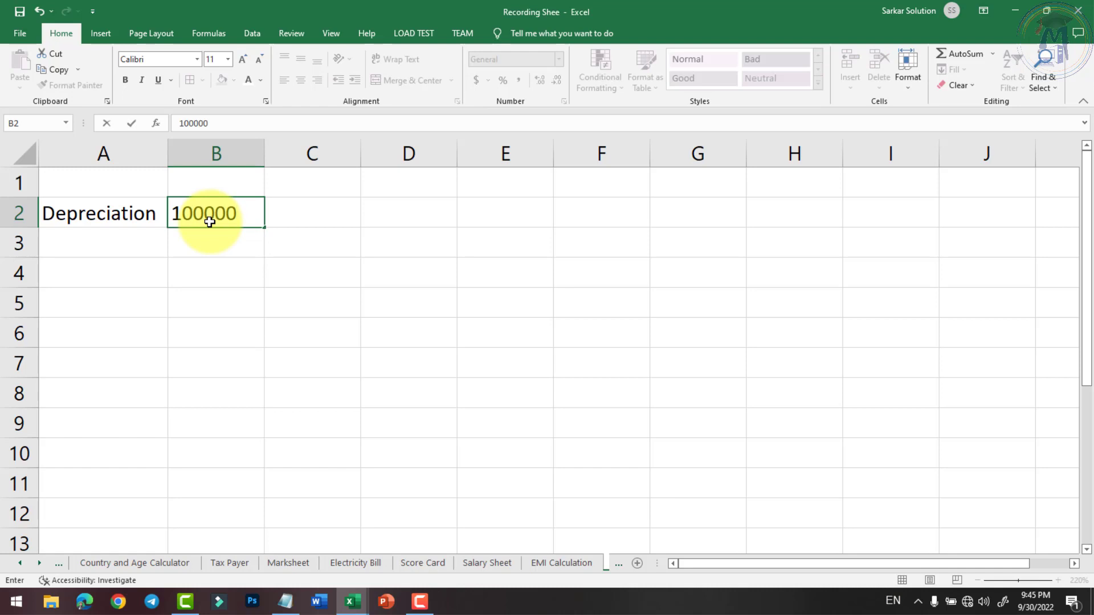
key("Return")
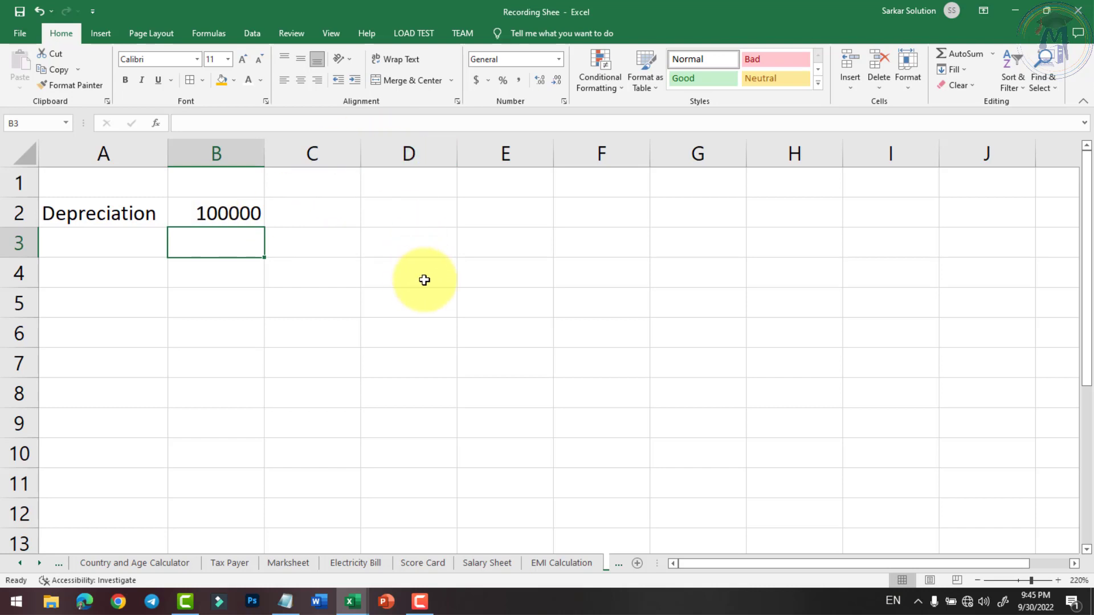
type("80000")
key("Return")
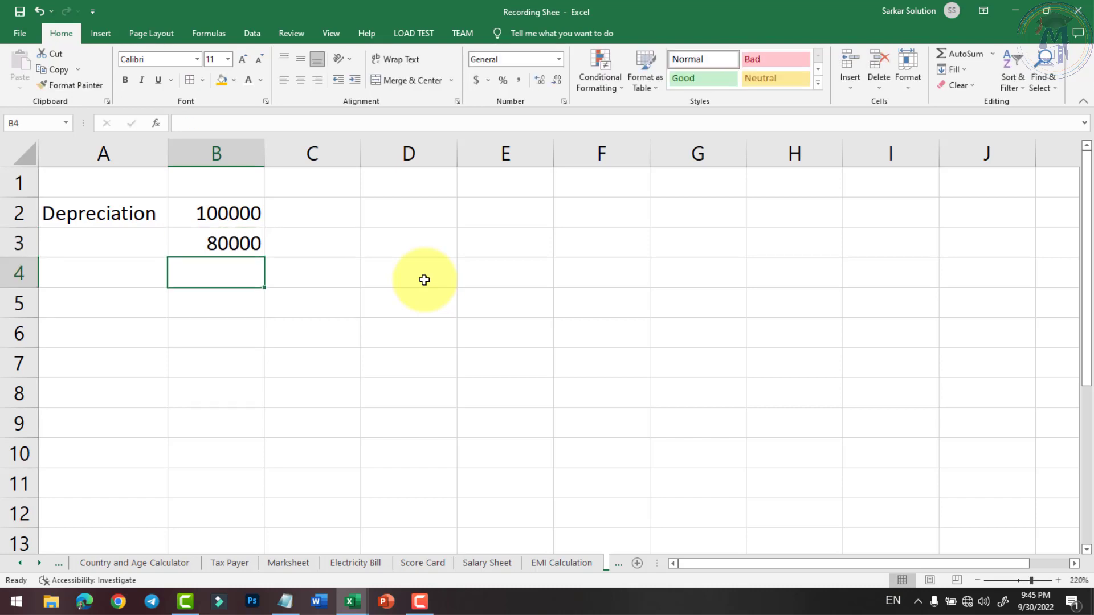
left_click(250, 254)
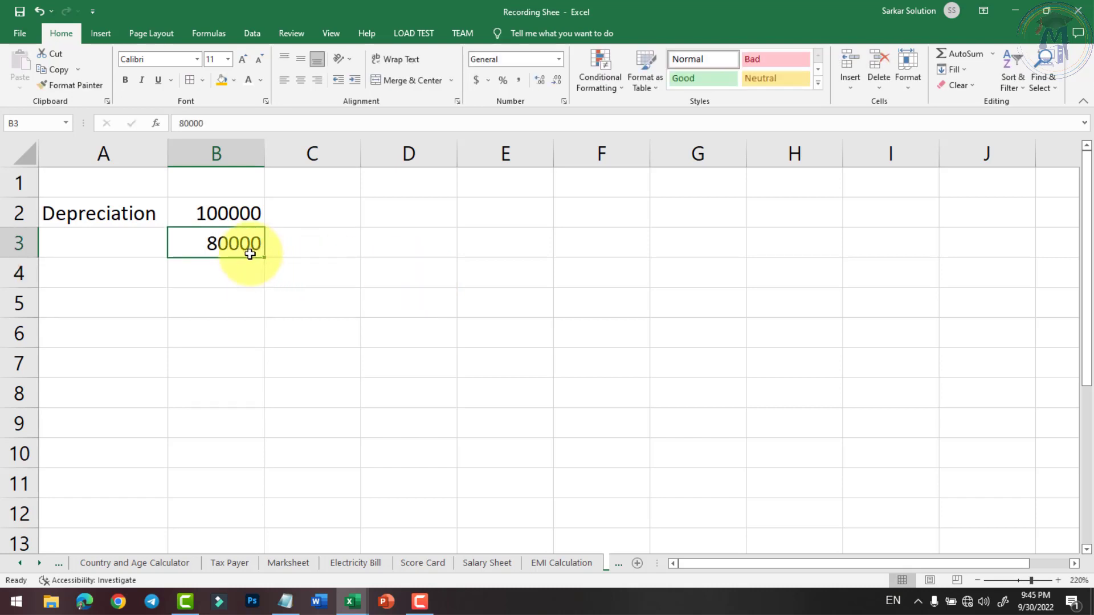
left_click(215, 213)
left_click(227, 239)
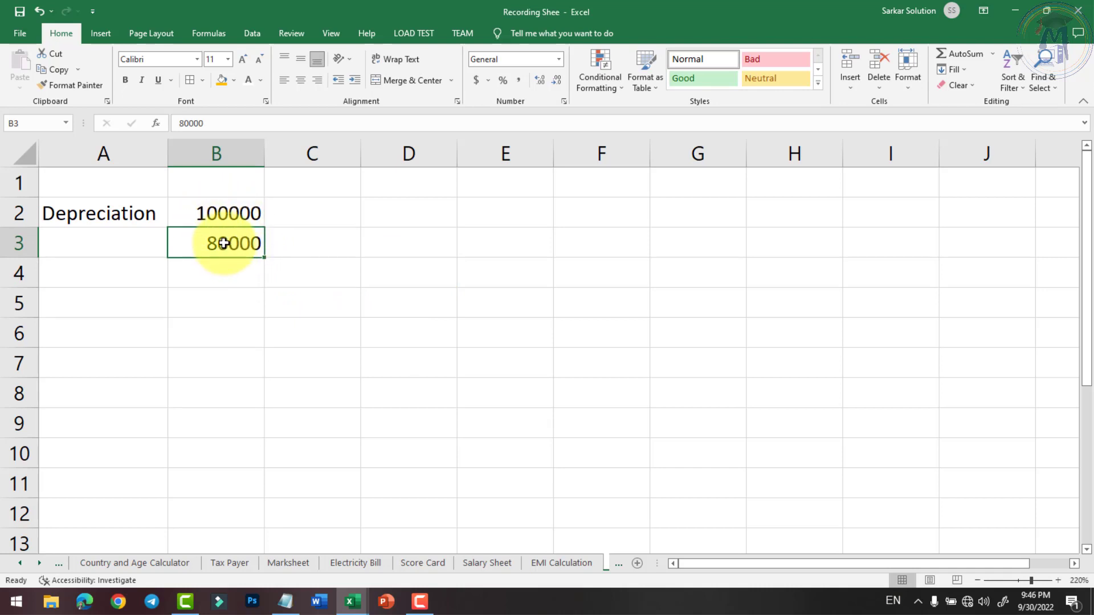
left_click(145, 213)
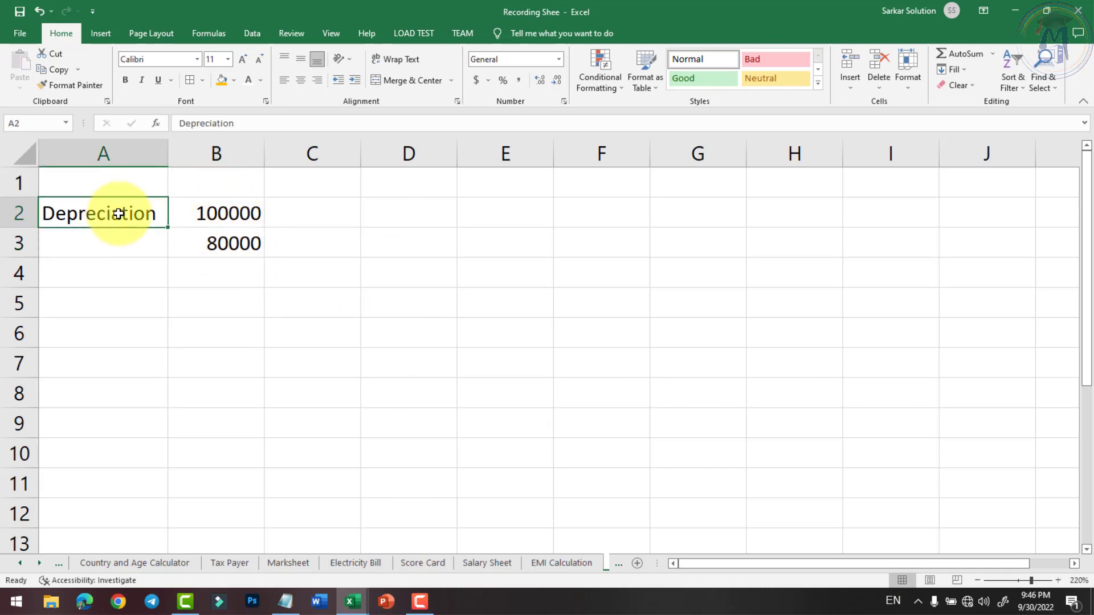
left_click(224, 212)
left_click(215, 241)
left_click(229, 217)
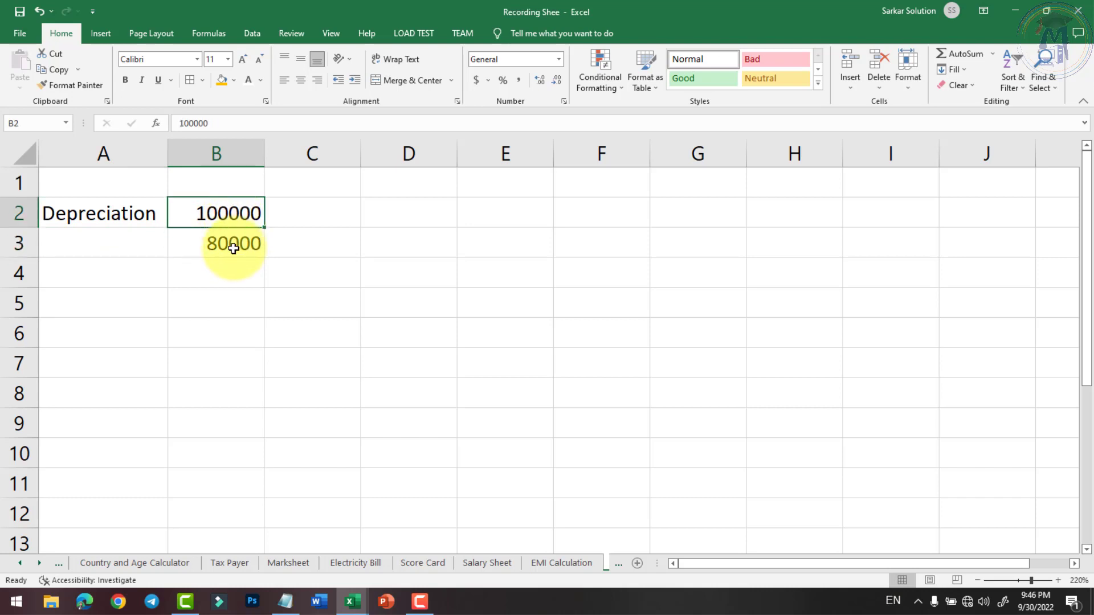
left_click(234, 248)
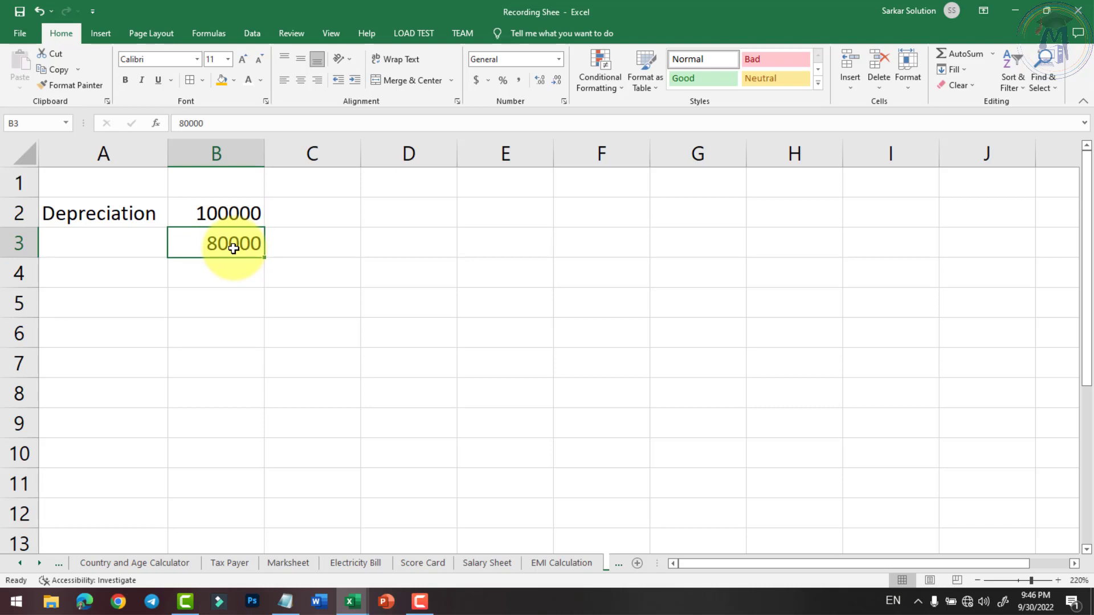
left_click(136, 213)
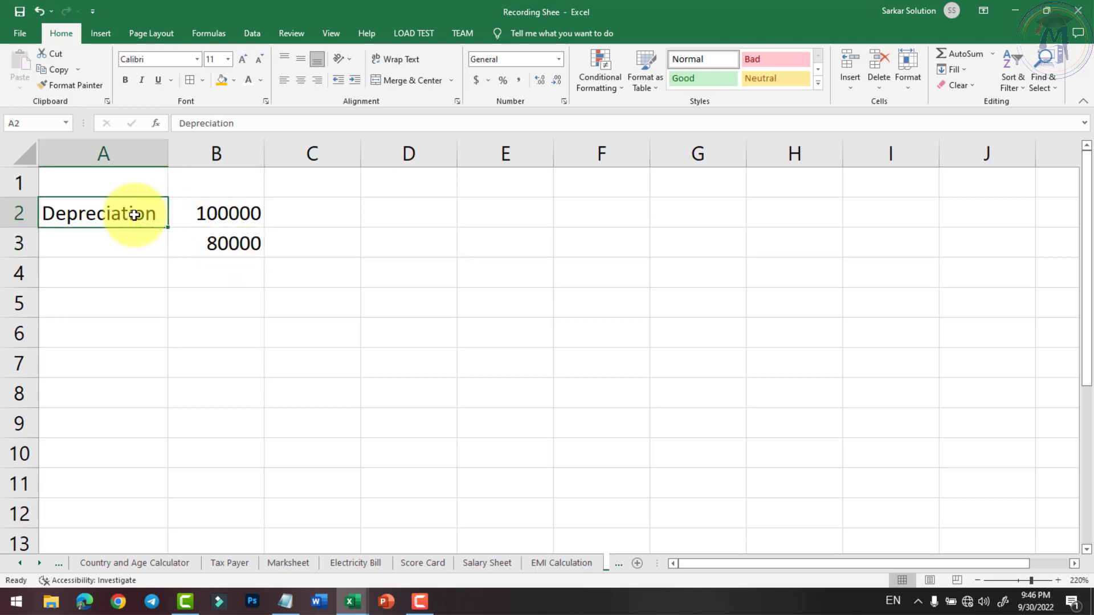
- Clear the sample label and amounts from cells A2 through B3
left_click_drag(143, 214, 222, 241)
key("Delete")
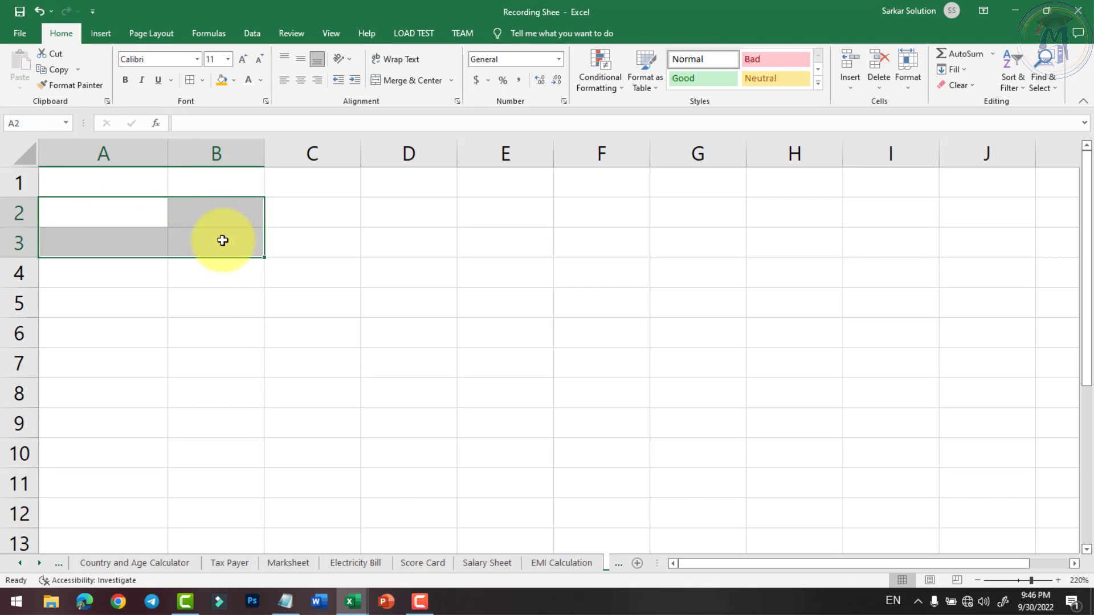
left_click(222, 249)
left_click_drag(139, 222, 217, 246)
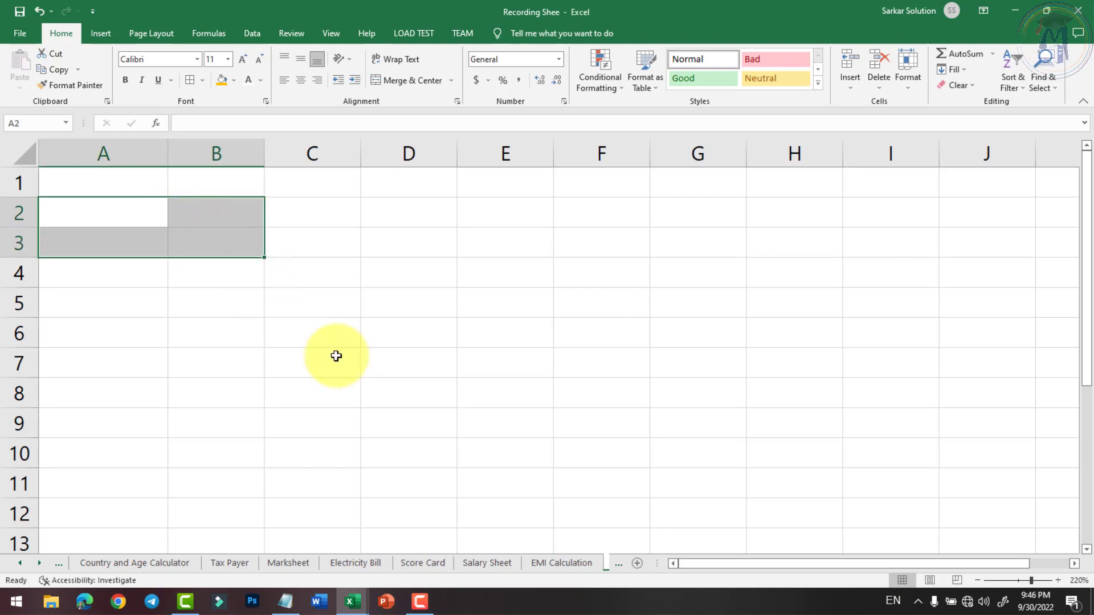
- Rename the worksheet Sheet7 as "Depreciation"
left_click(618, 563)
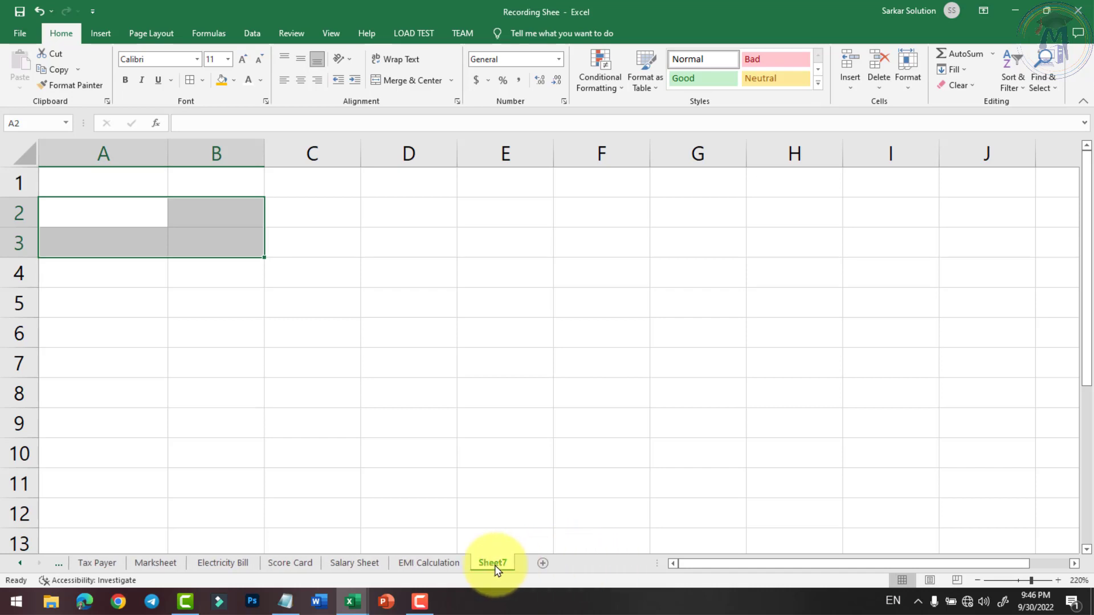
right_click(493, 563)
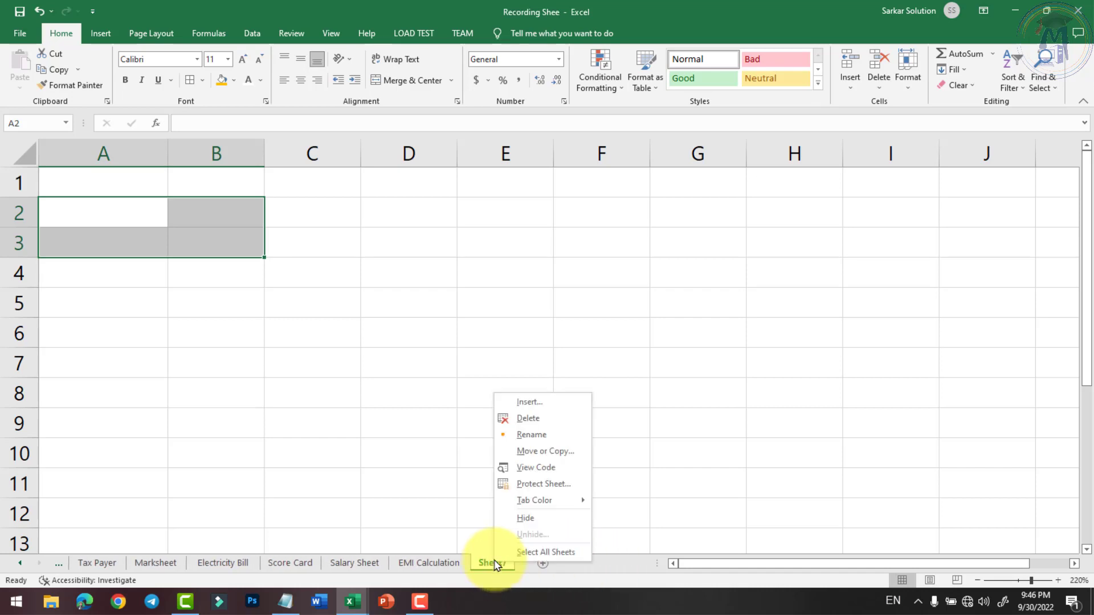
left_click(533, 435)
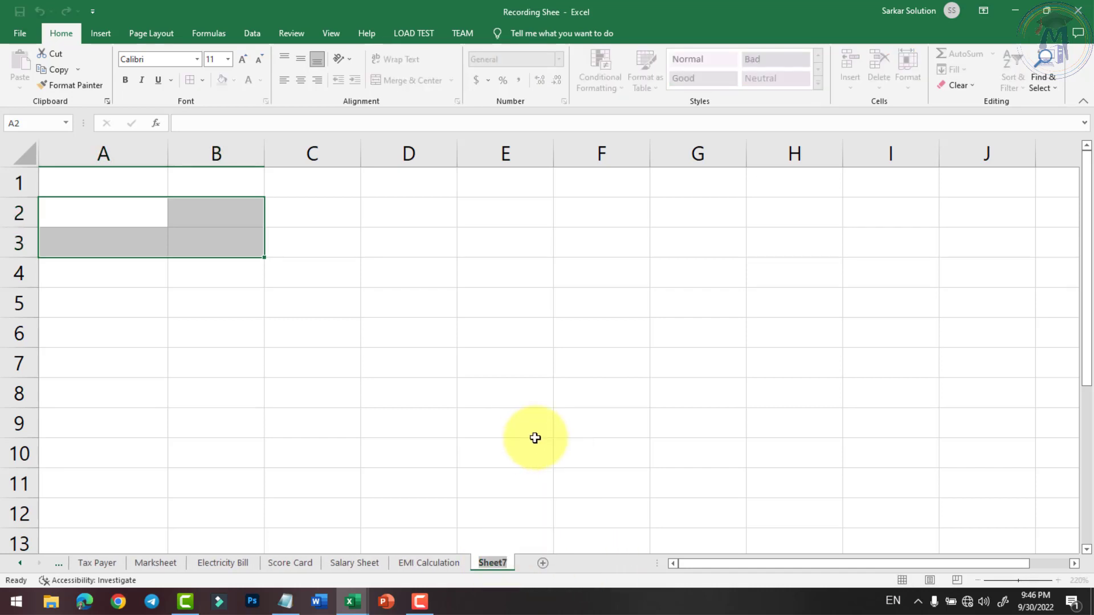
type("Depreciation")
key("Return")
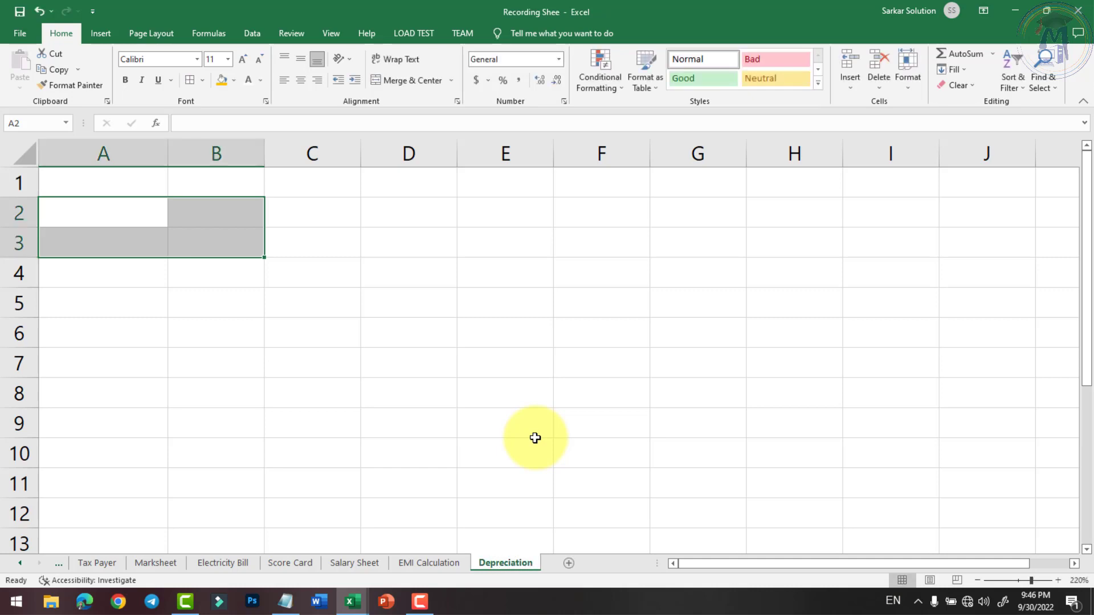
left_click(488, 454)
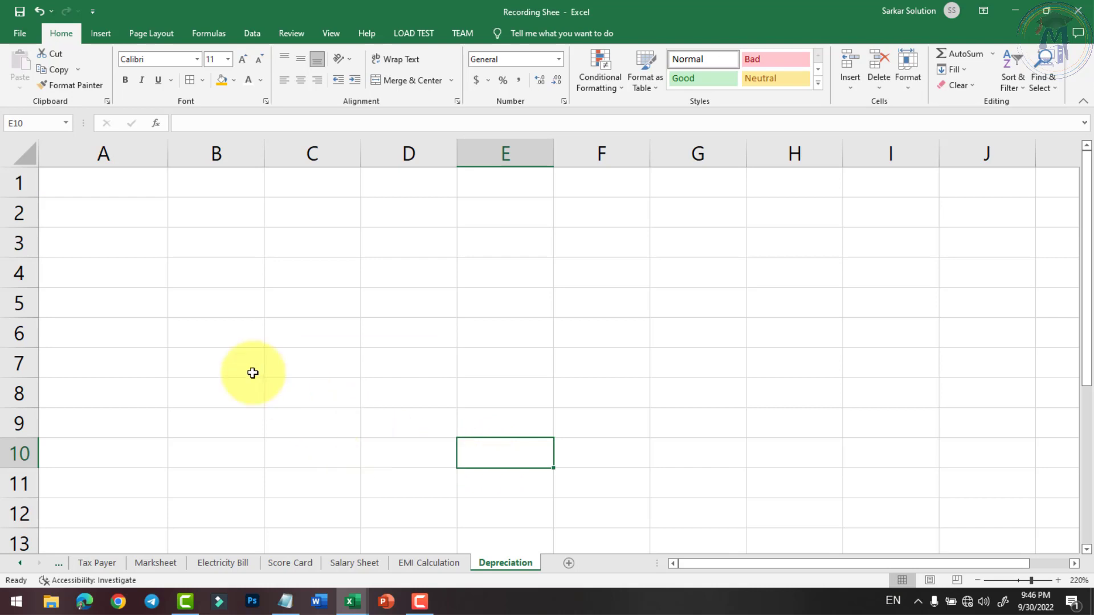
- Enter the label "Item" in cell A2 and its value "Bike" in cell B2
left_click(218, 324)
left_click(88, 211)
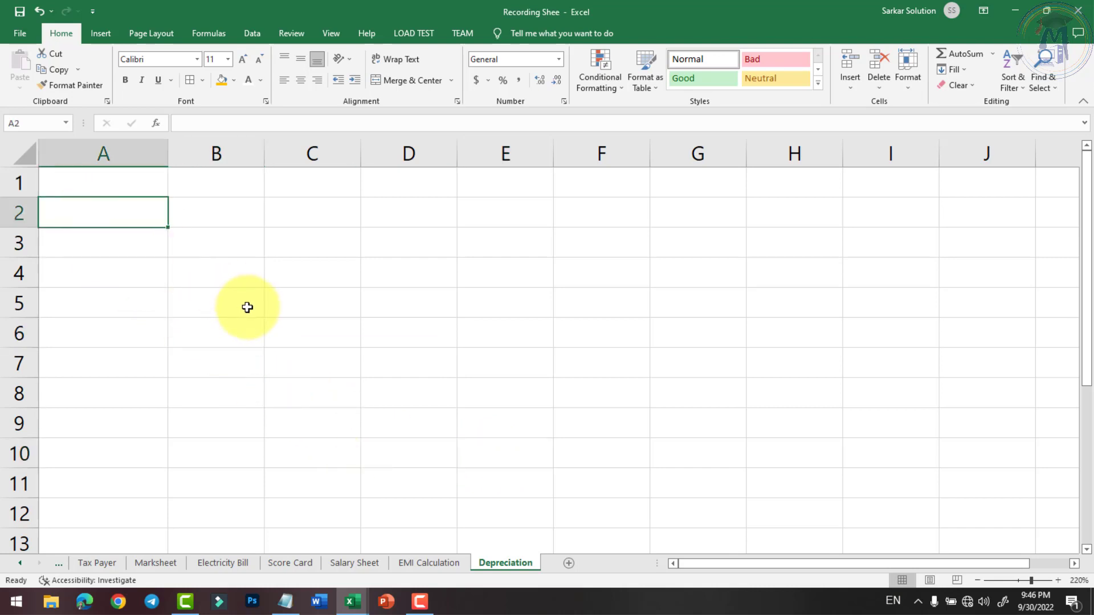
type("I")
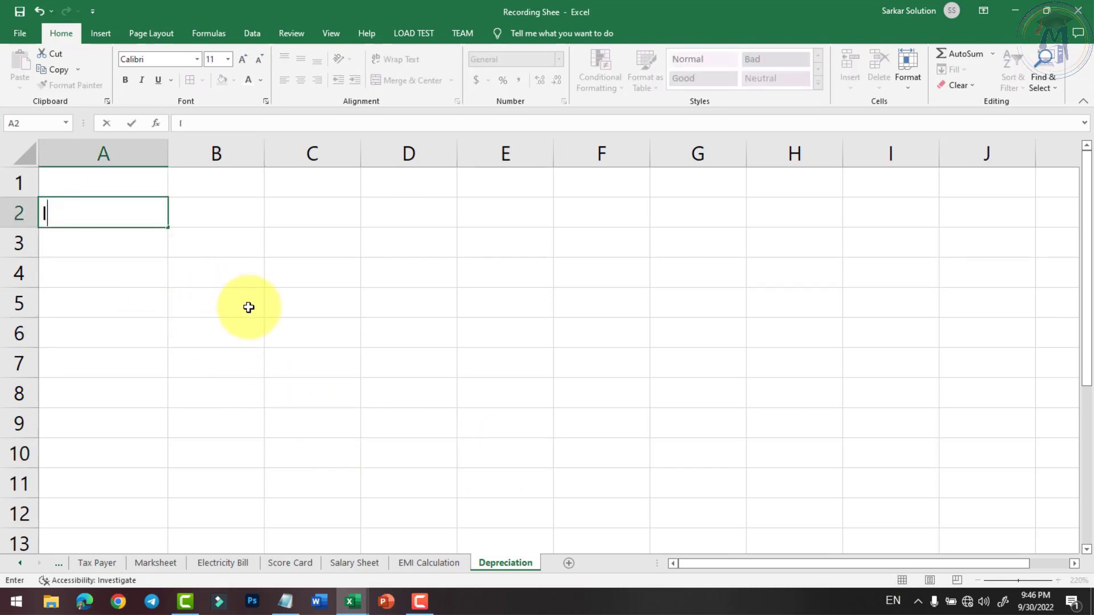
type("tem")
key("Tab")
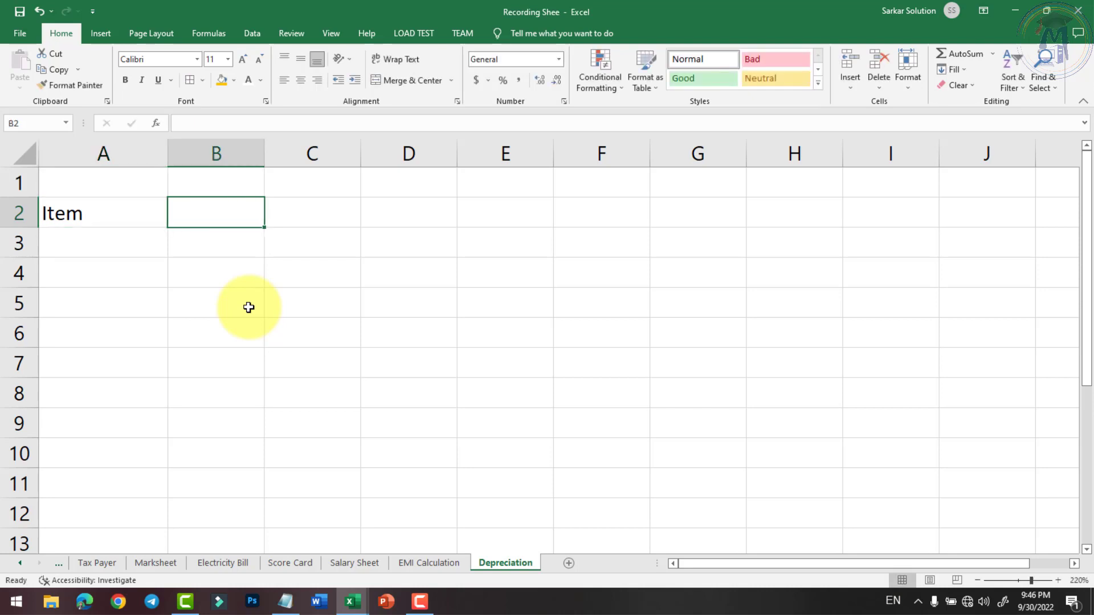
type("Bike")
key("BackSpace")
type("ke")
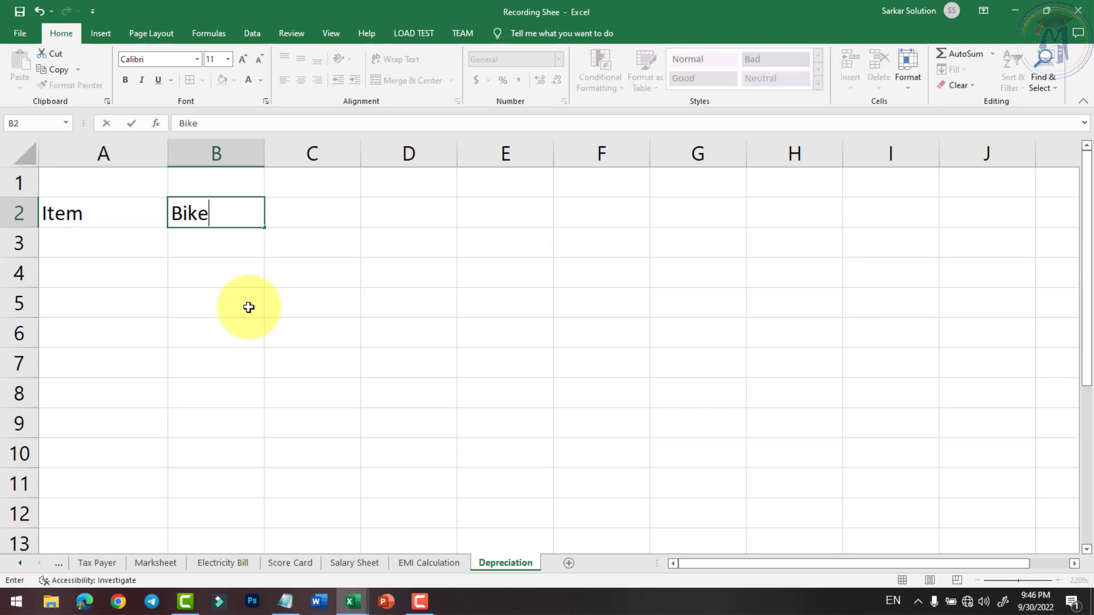
key("Return")
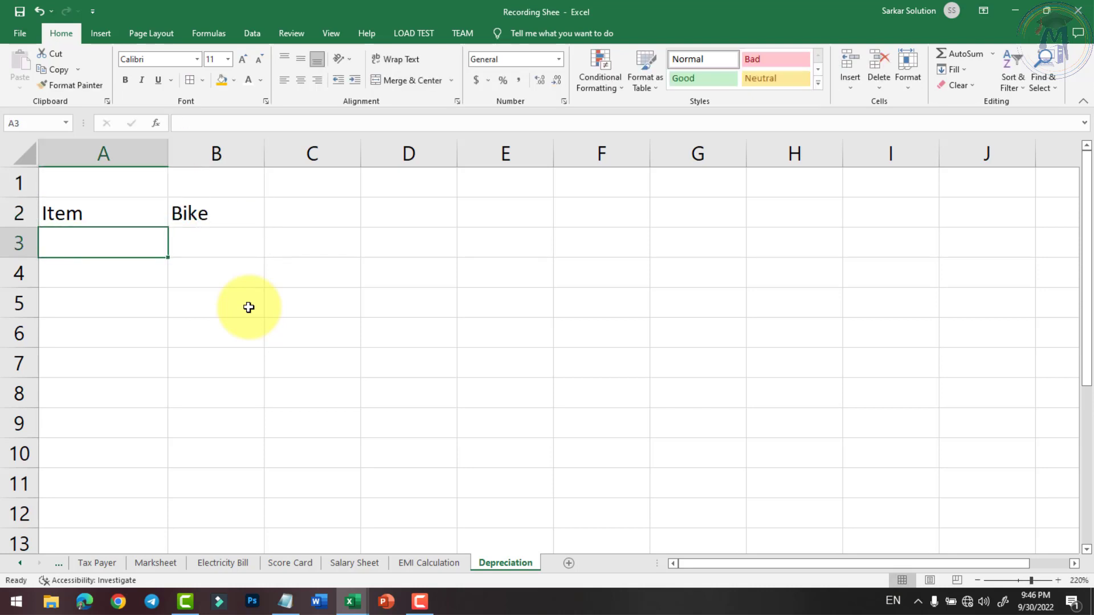
- Enter the label "Initial Cost" in cell A3 with the amount 100000 in cell B3
type("Ini")
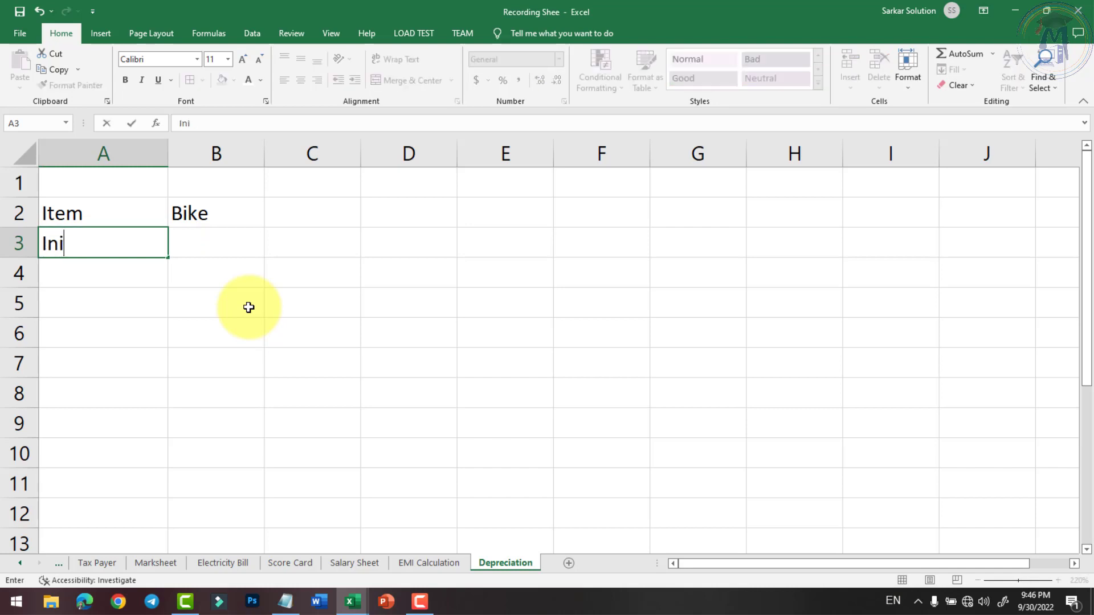
type("tial Cost")
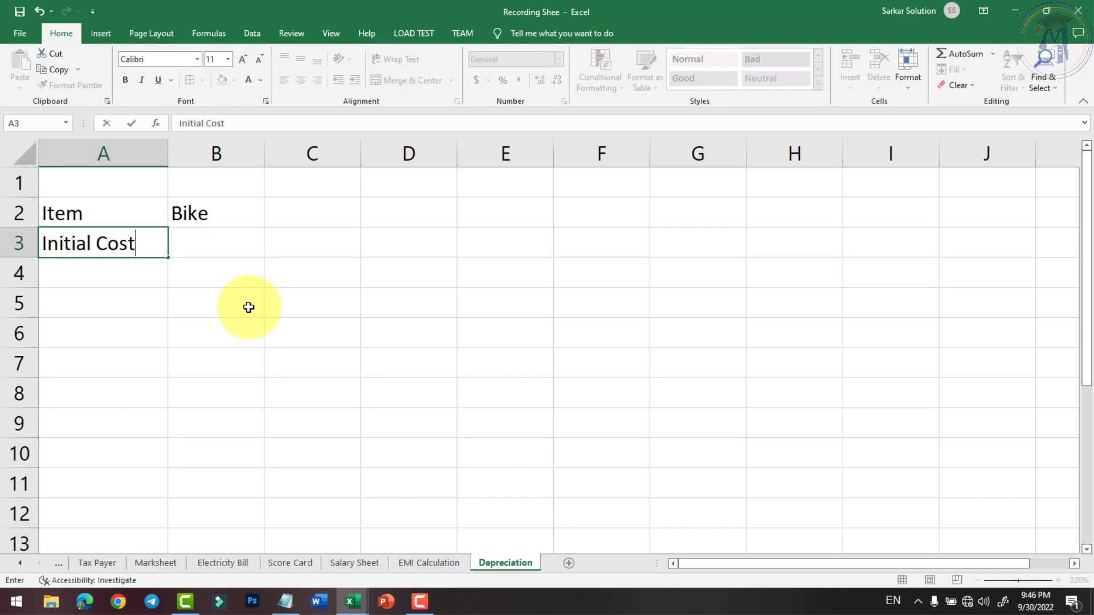
key("Tab")
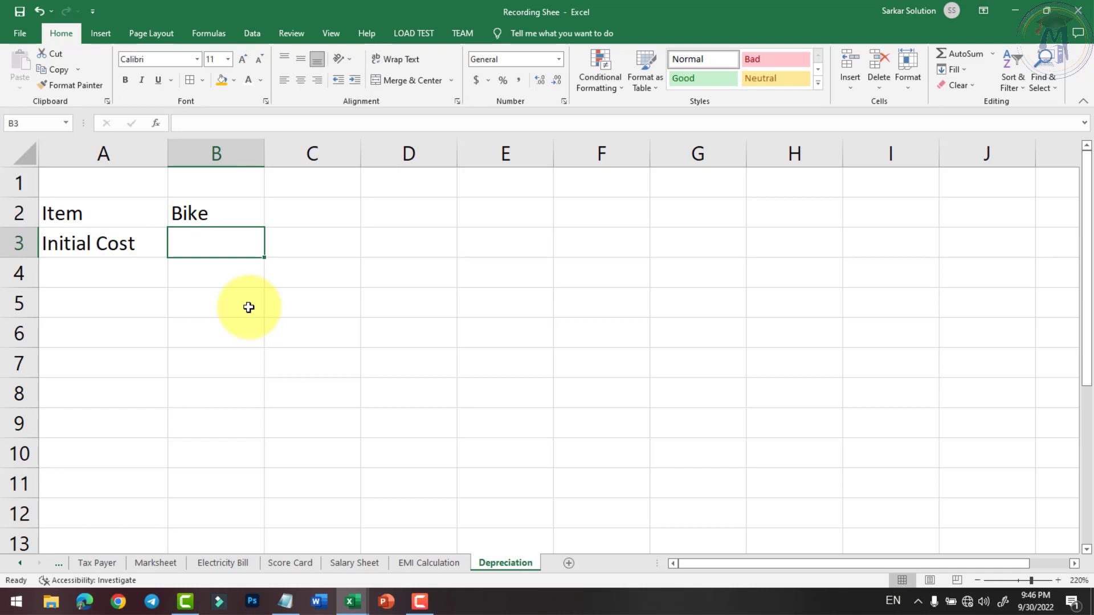
type("100000")
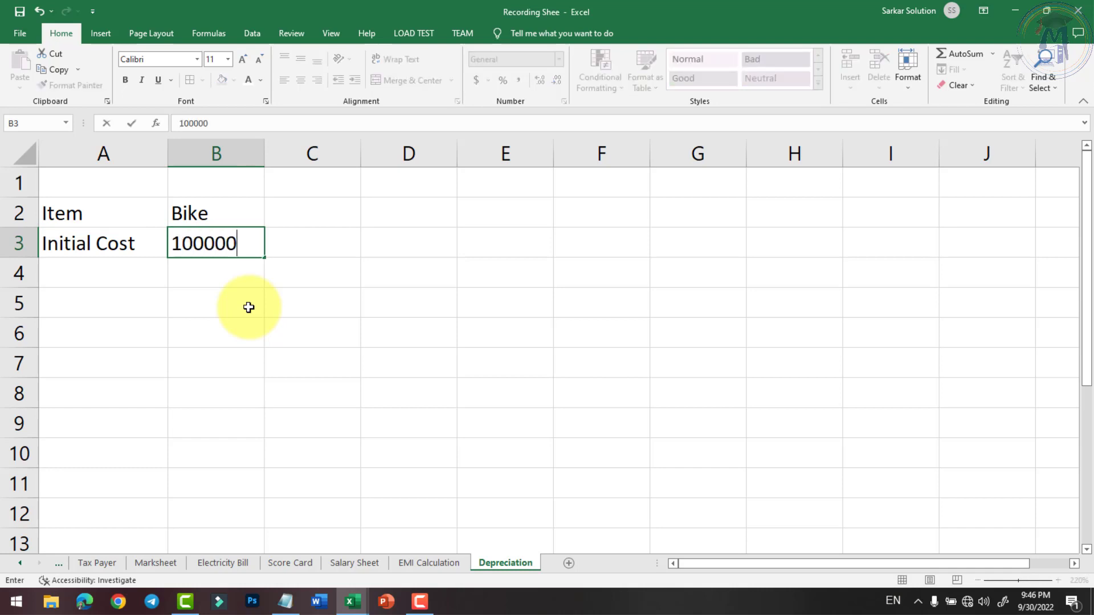
key("Return")
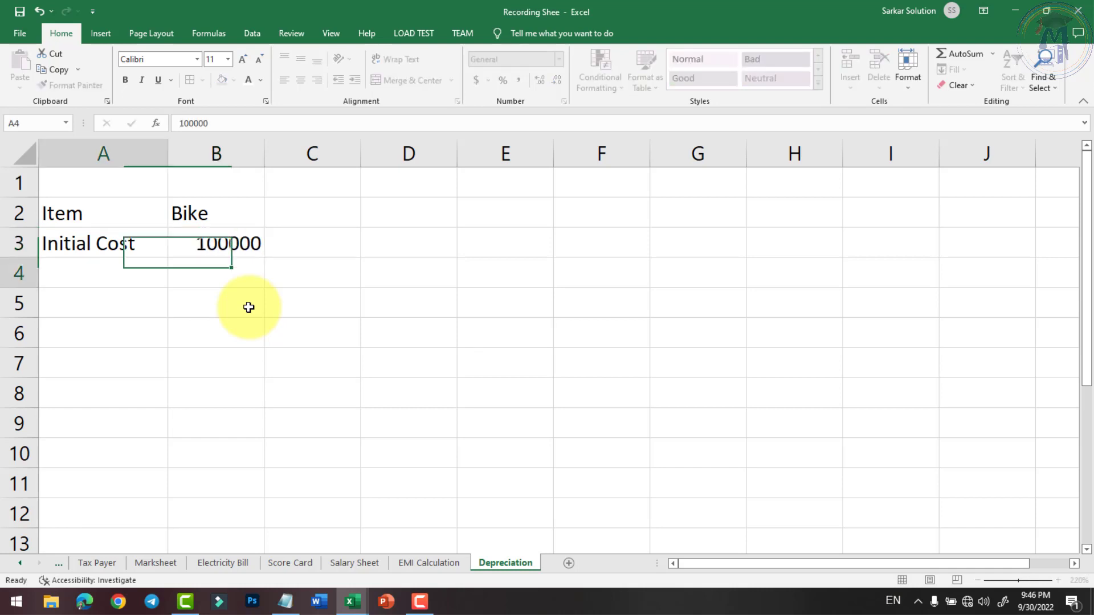
- Enter the label "Salvage Value" in cell A4, below Initial Cost
type("sa")
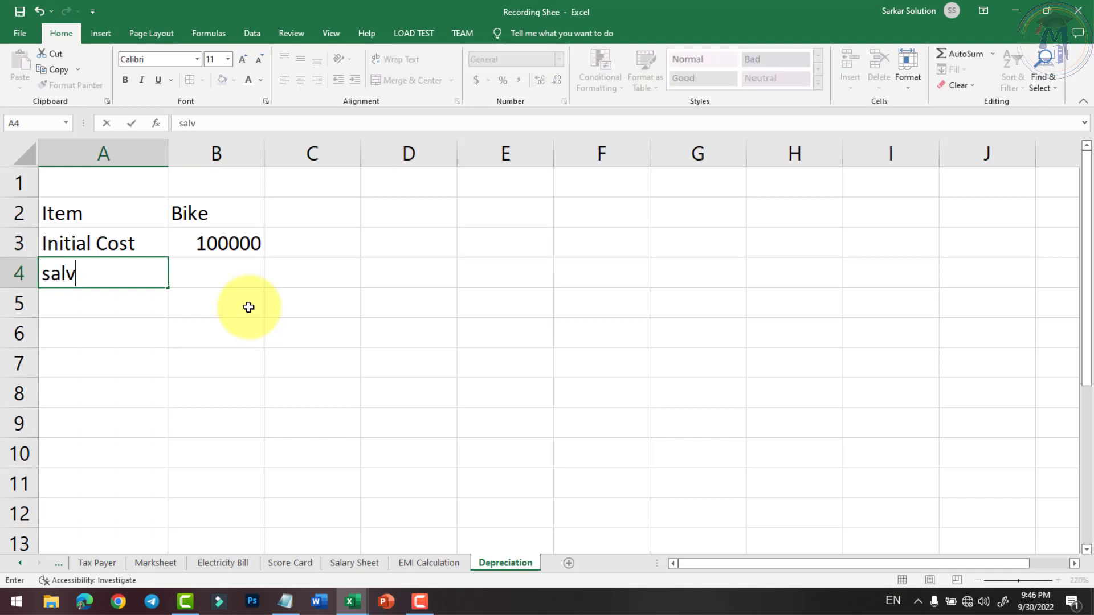
type("lv")
key("BackSpace")
key("BackSpace")
key("BackSpace")
type("Sa")
key("BackSpace")
key("BackSpace")
key("BackSpace")
type("Salvag")
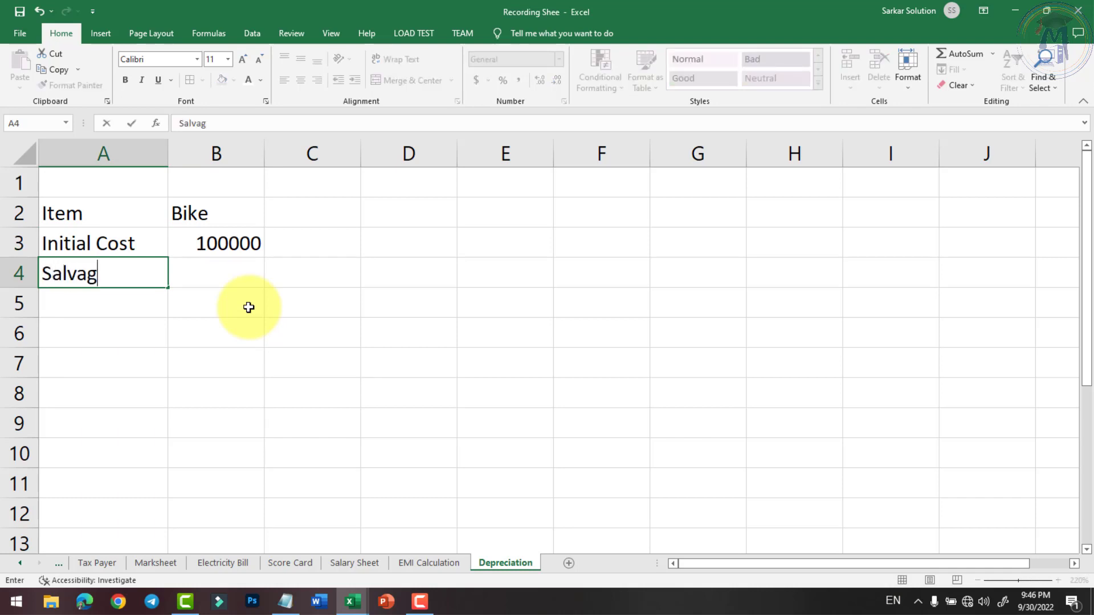
type("e Value")
key("Tab")
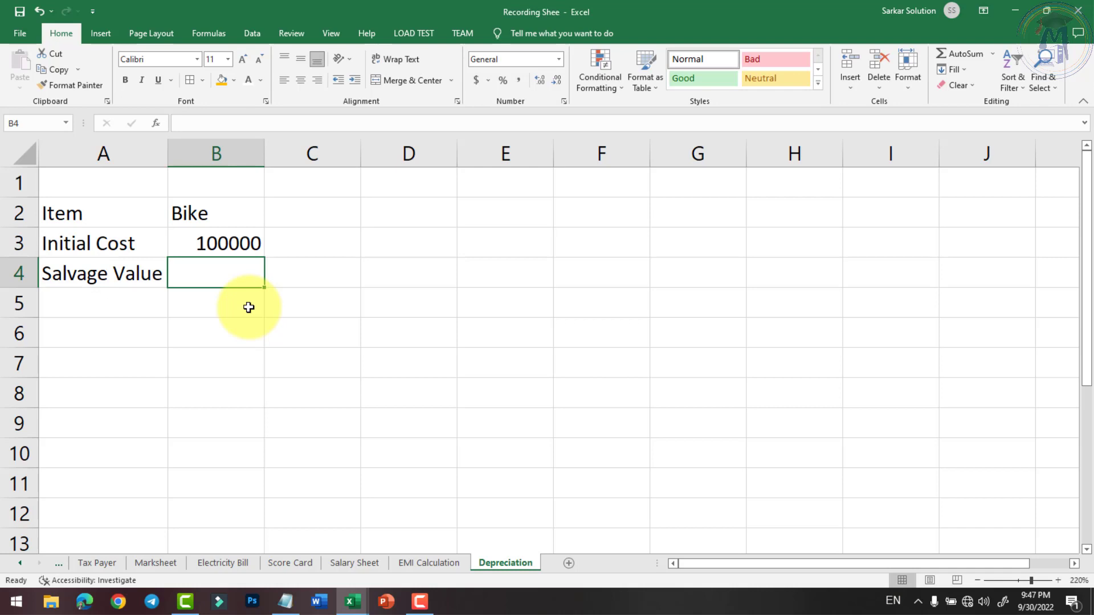
key("Left")
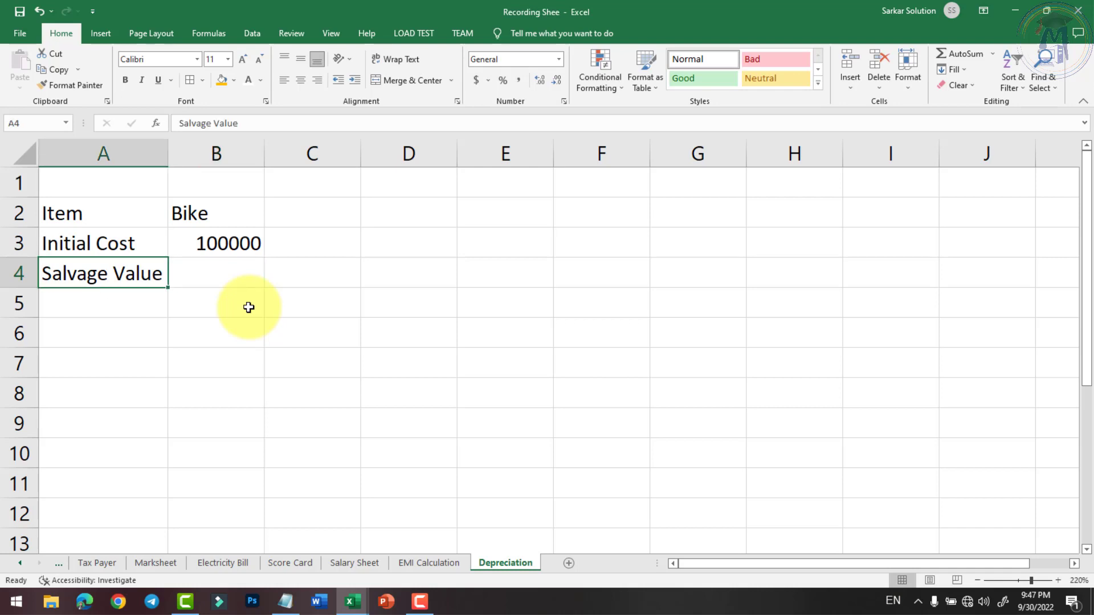
- Replace the label in cell A4 with "Life" and enter 5 in cell B4
type("Y")
type("Lif")
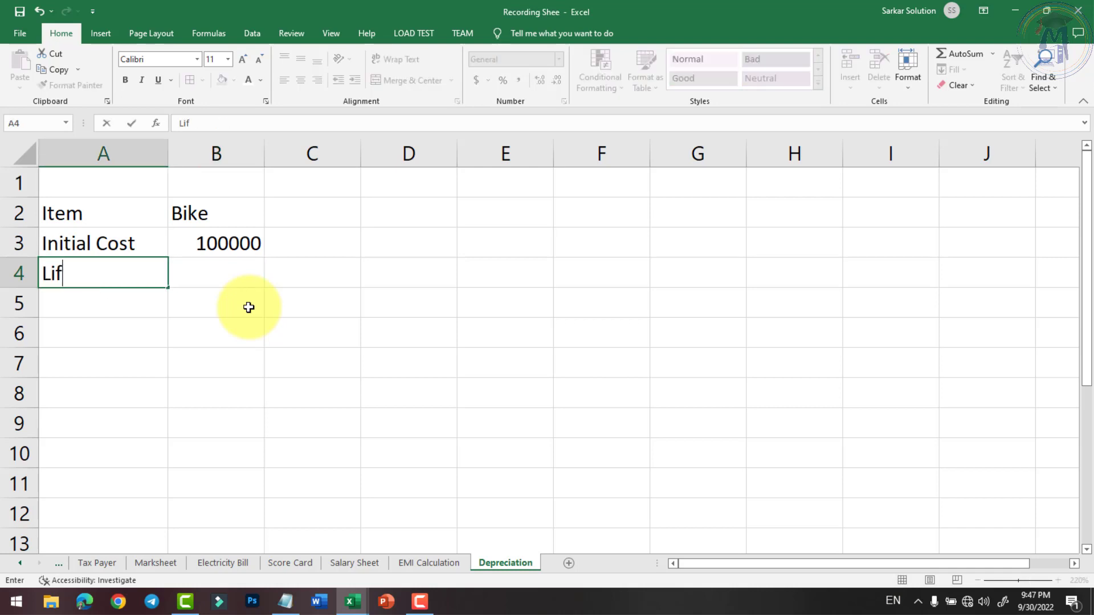
type("e")
key("Tab")
type("5")
key("Return")
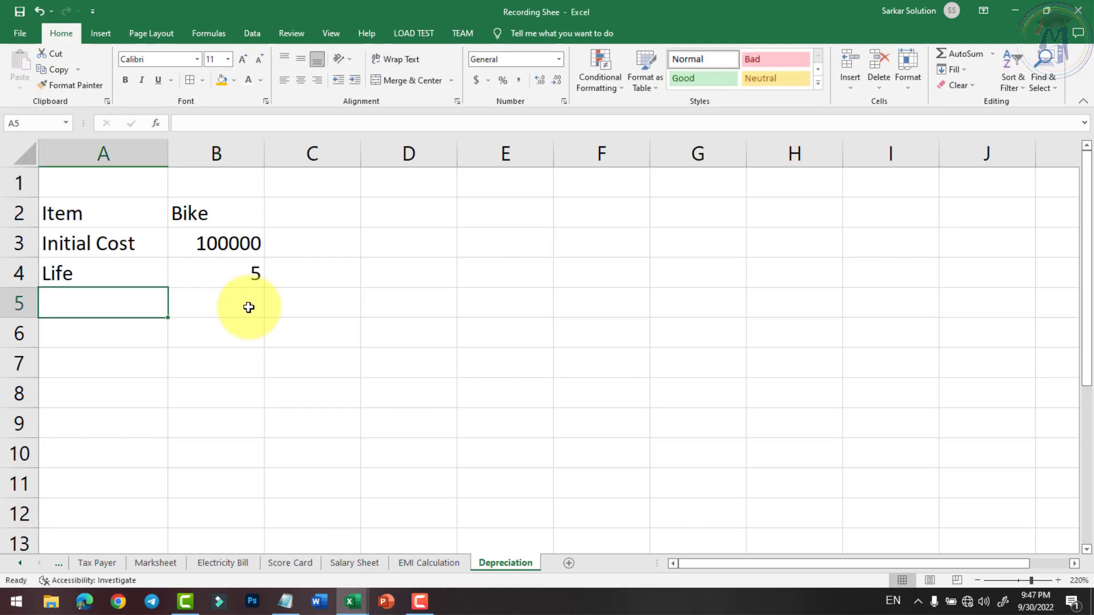
- Enter the label "Salvage Value" in cell A5 with the amount 40000 in cell B5
type("Salvage")
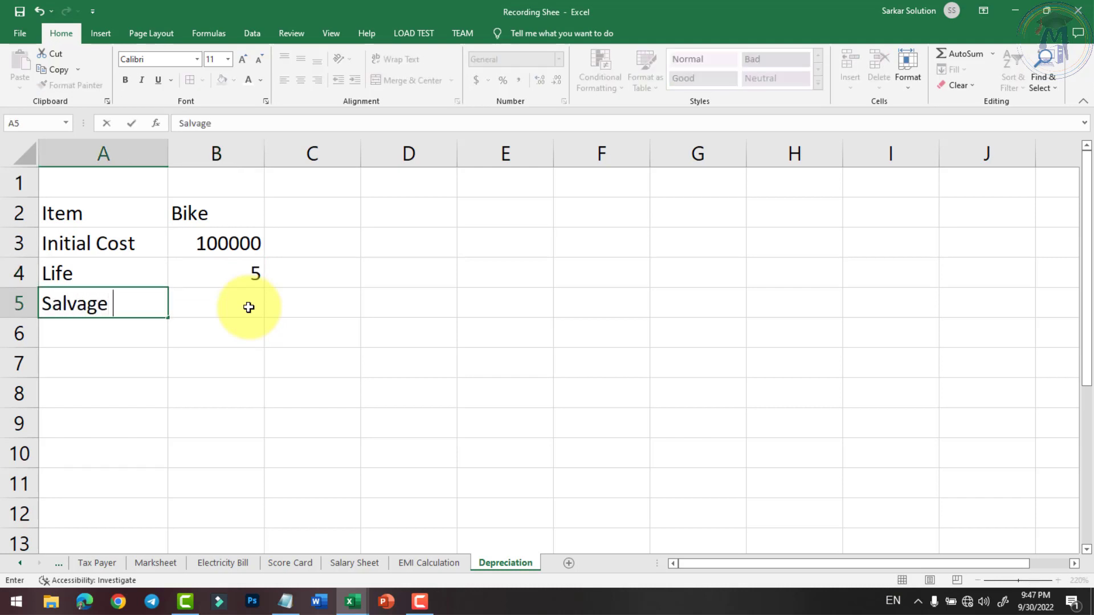
type(" Value")
key("Tab")
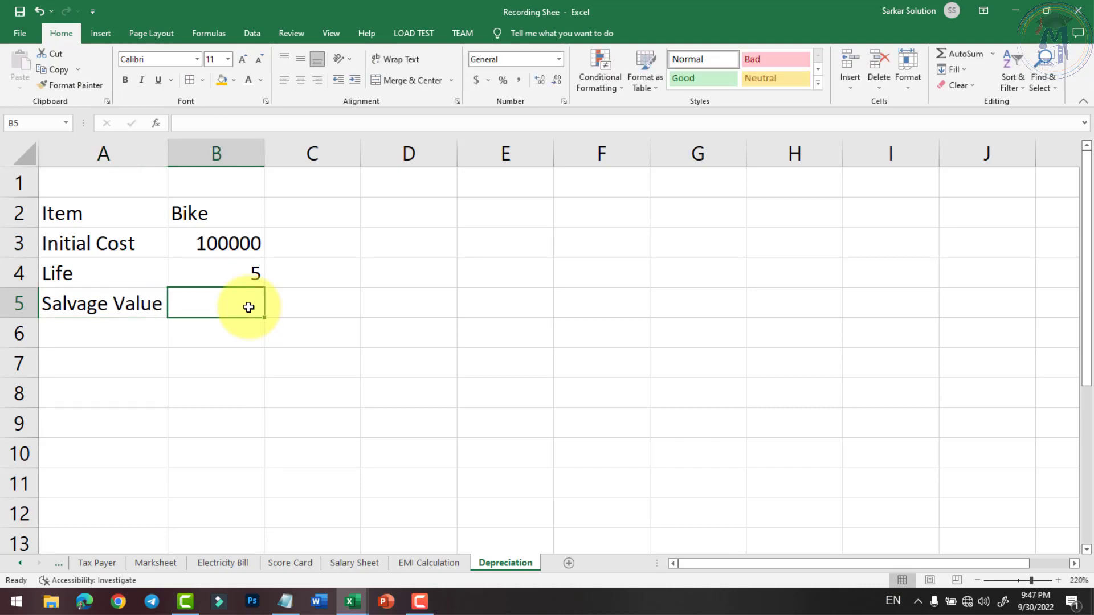
type("40000")
key("Return")
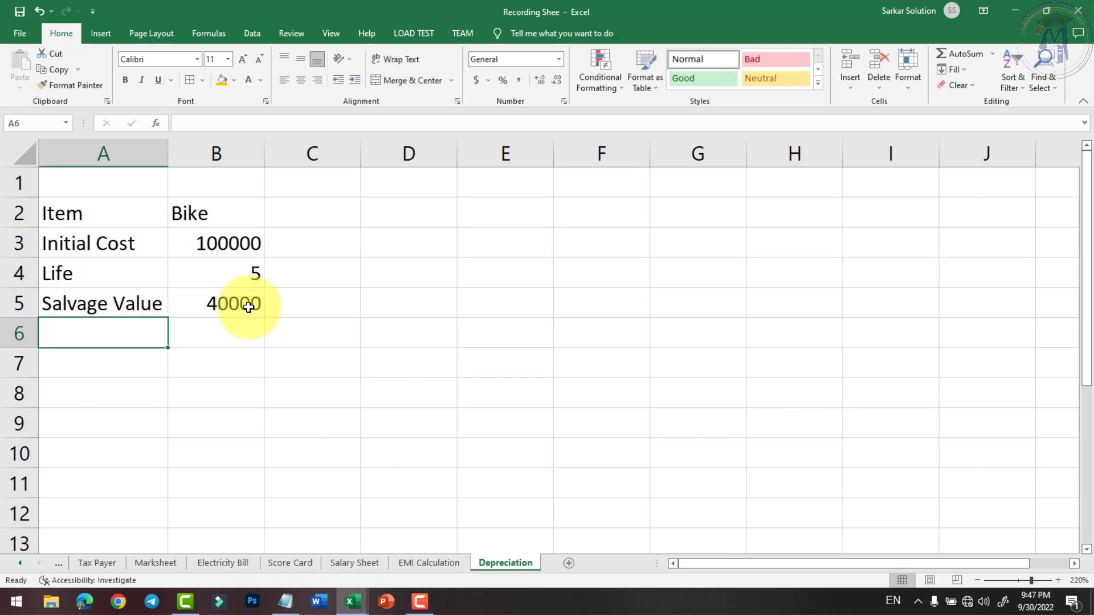
left_click(227, 243)
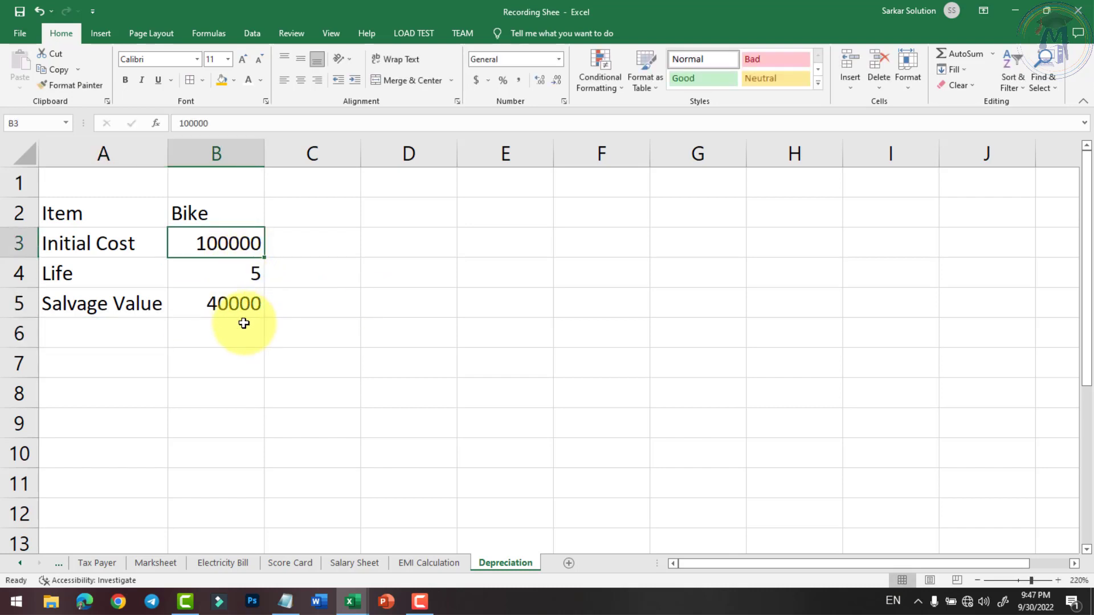
left_click(244, 302)
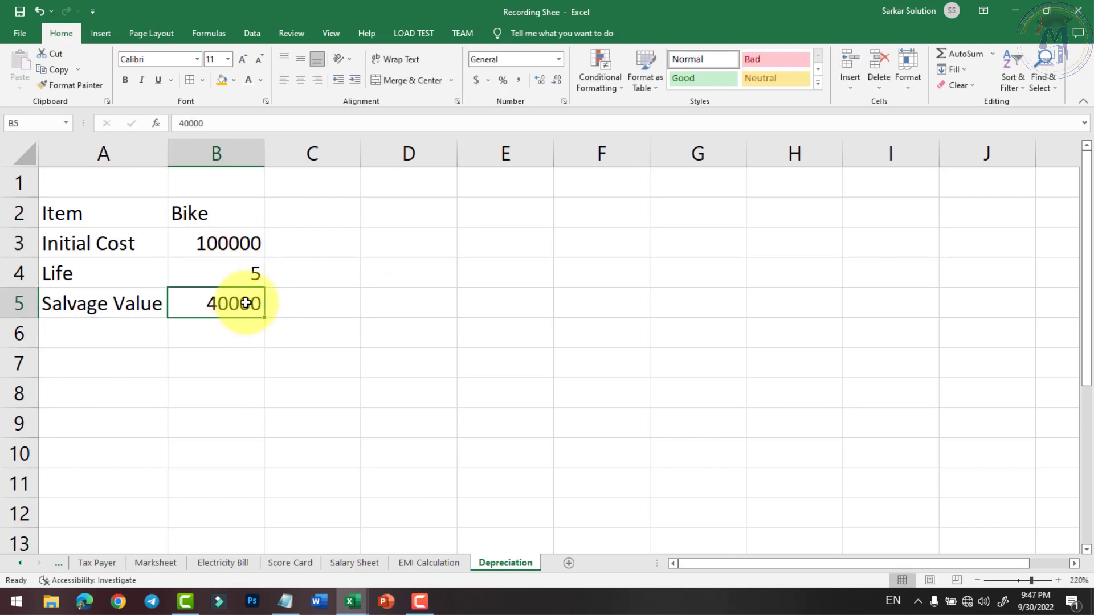
left_click(234, 273)
left_click(229, 253)
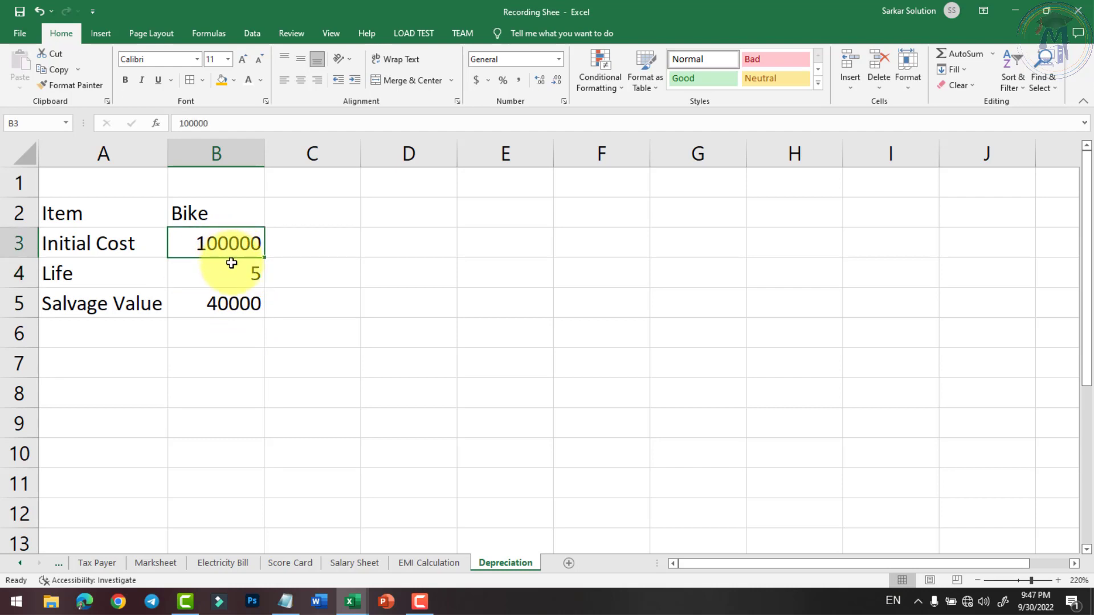
left_click(235, 271)
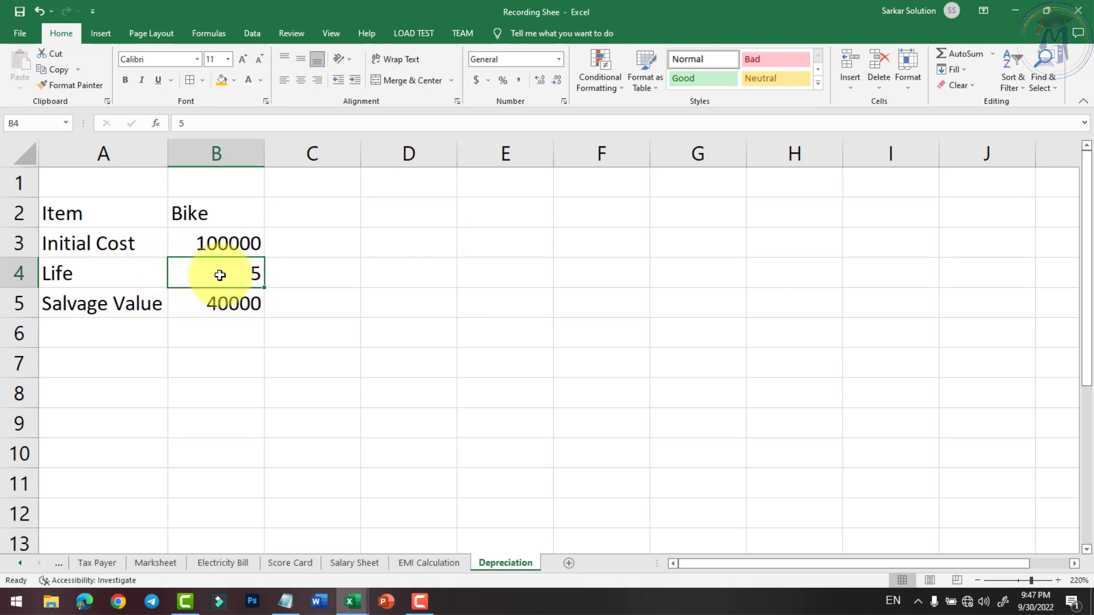
- Center the contents of the range A2:F6 both horizontally and vertically
left_click(128, 218)
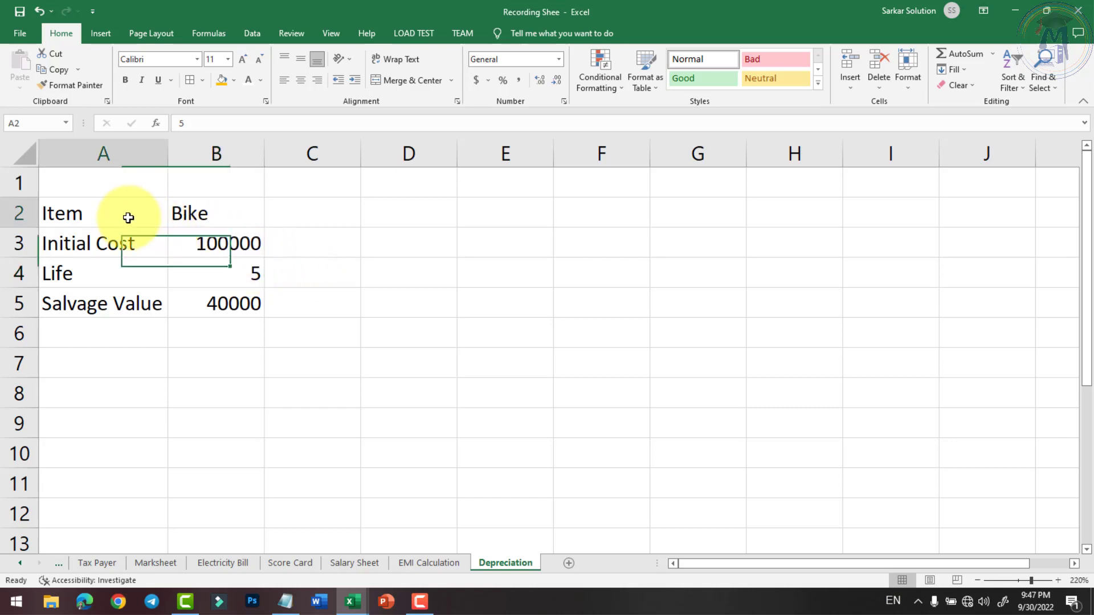
left_click_drag(128, 218, 642, 331)
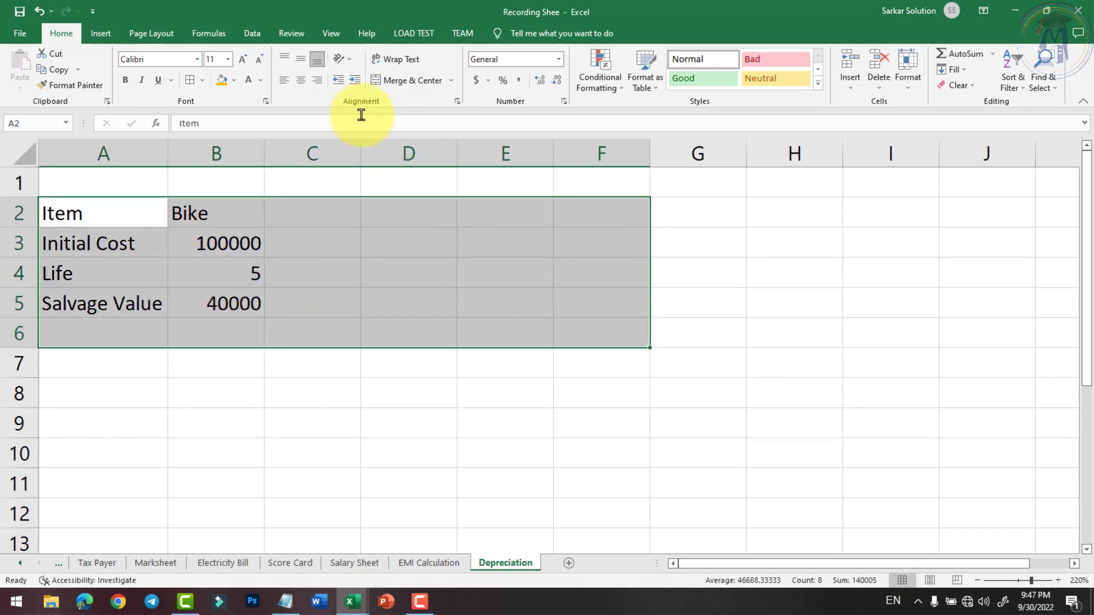
left_click(301, 80)
left_click(300, 59)
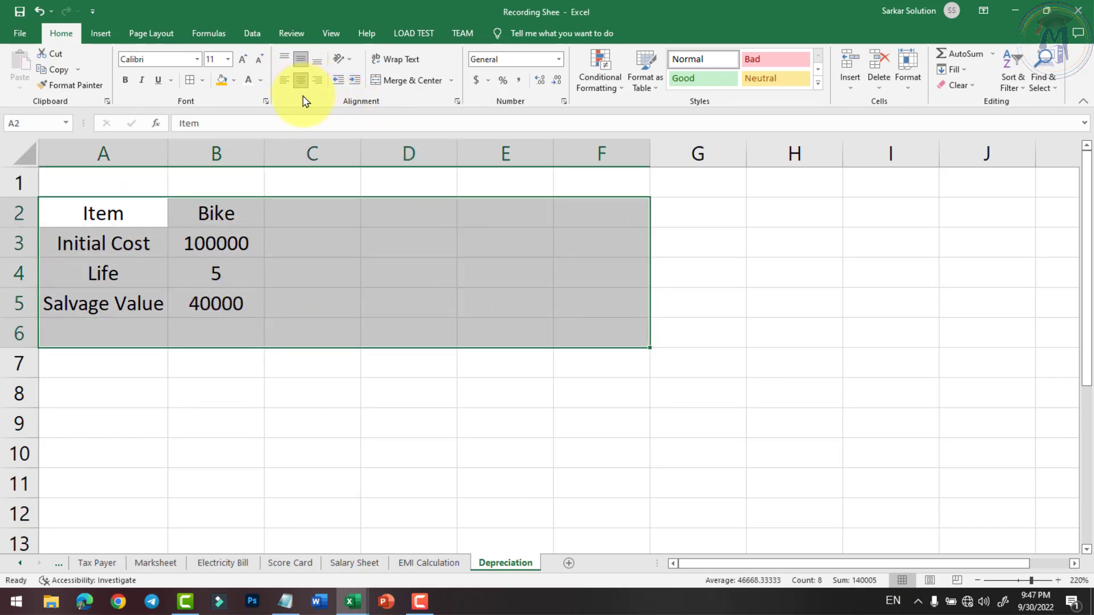
- Enter the headings "Year" in cell C2 and "Depreciation" in cell D2, and fit both column widths to their contents
left_click(317, 214)
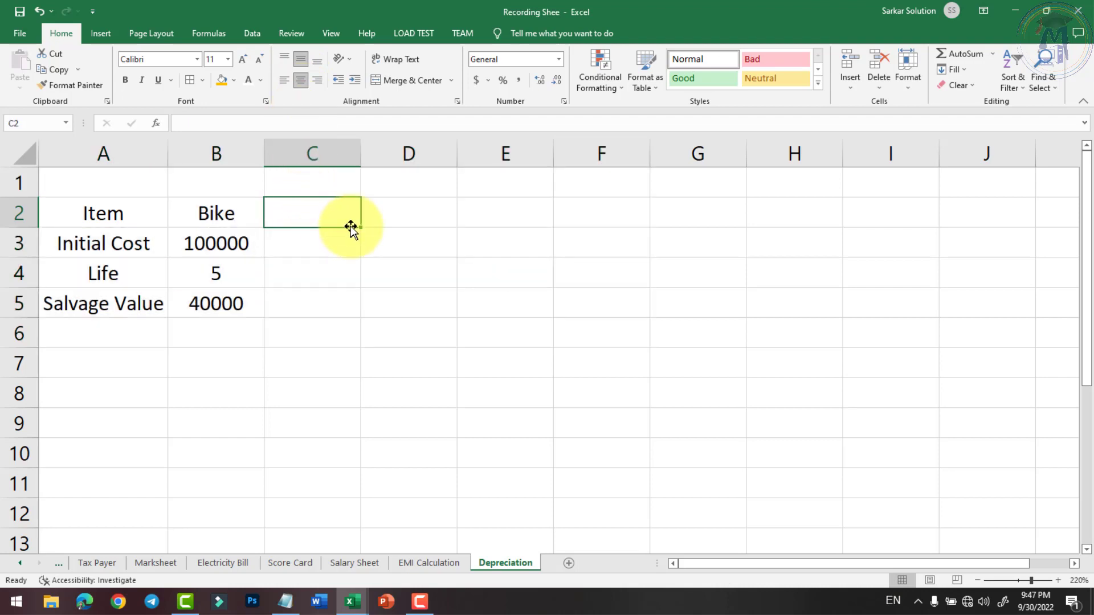
type("Year")
key("Tab")
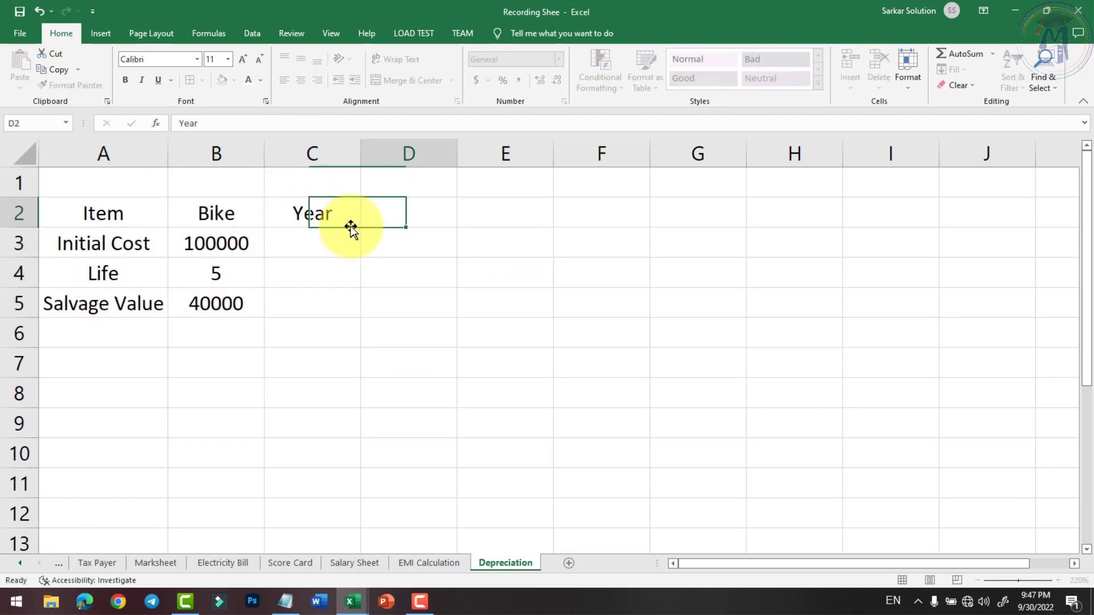
type("Deprec")
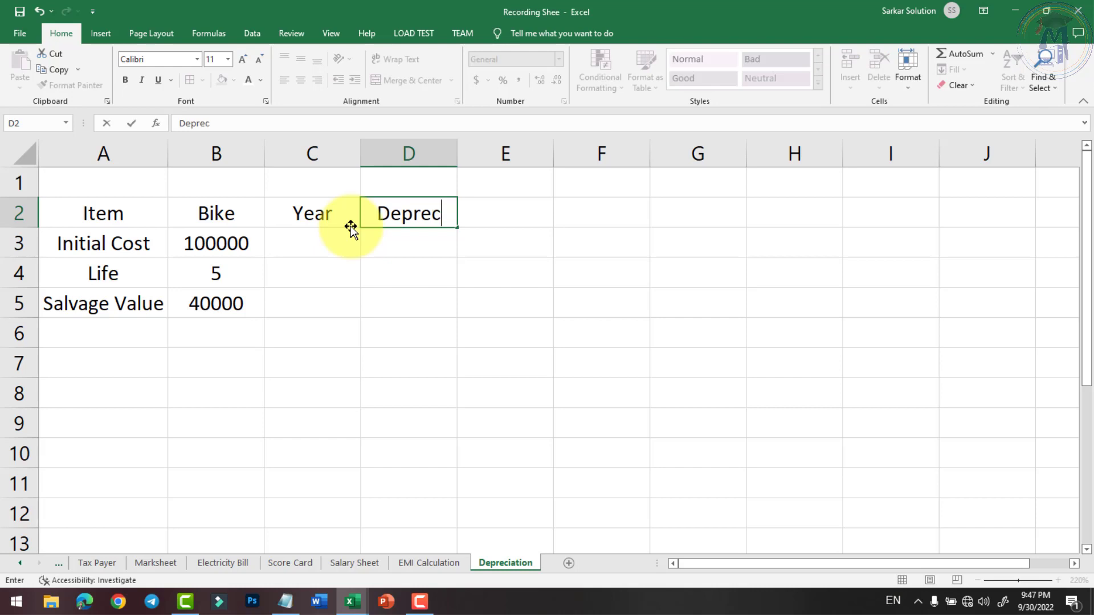
type("iation")
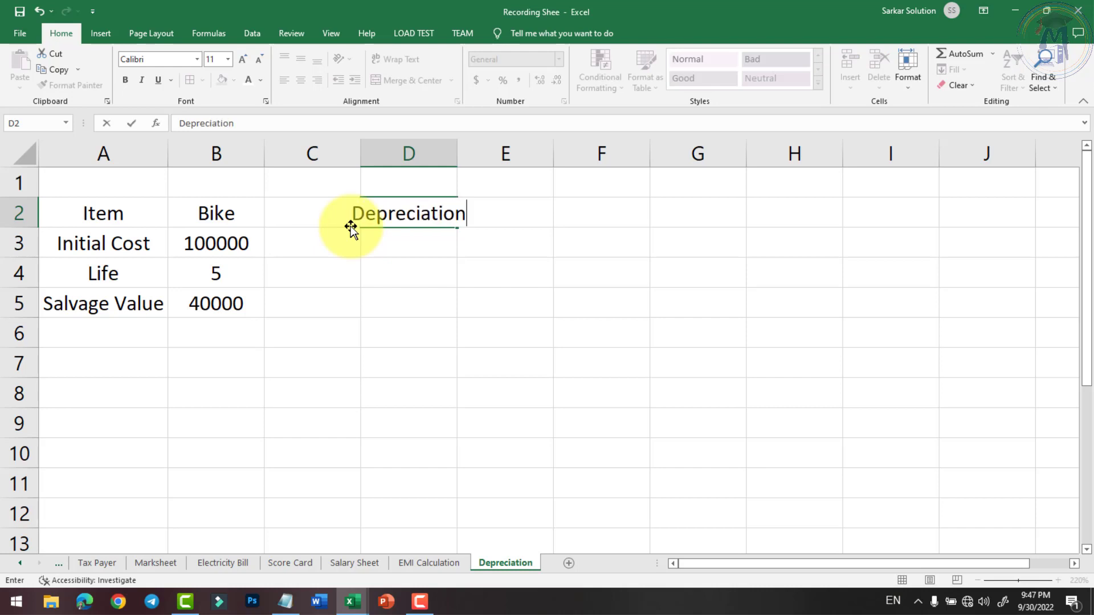
key("Return")
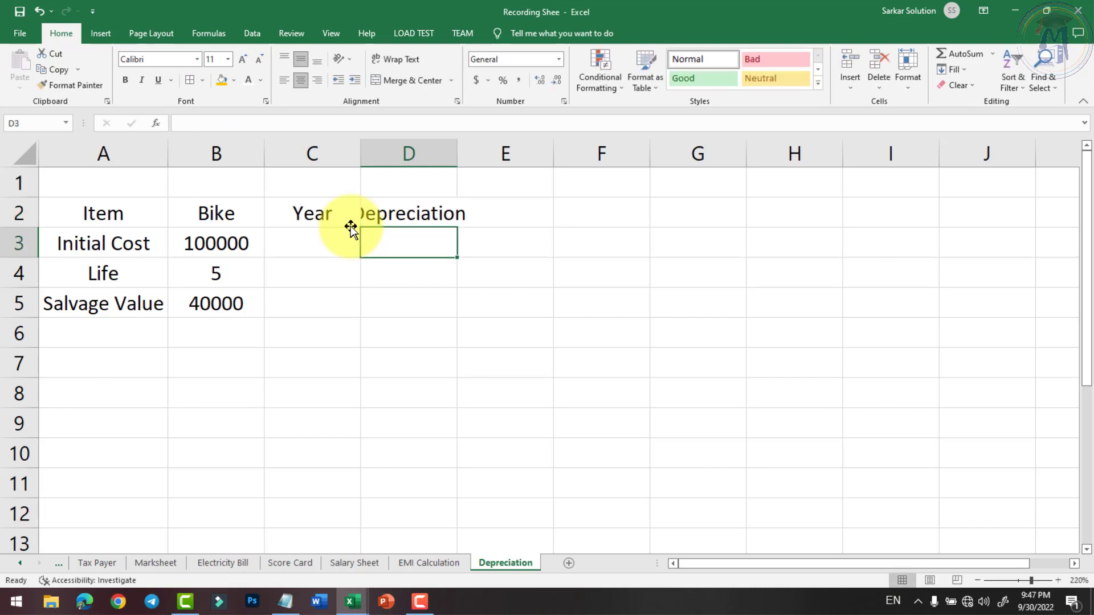
double_click(361, 153)
double_click(412, 153)
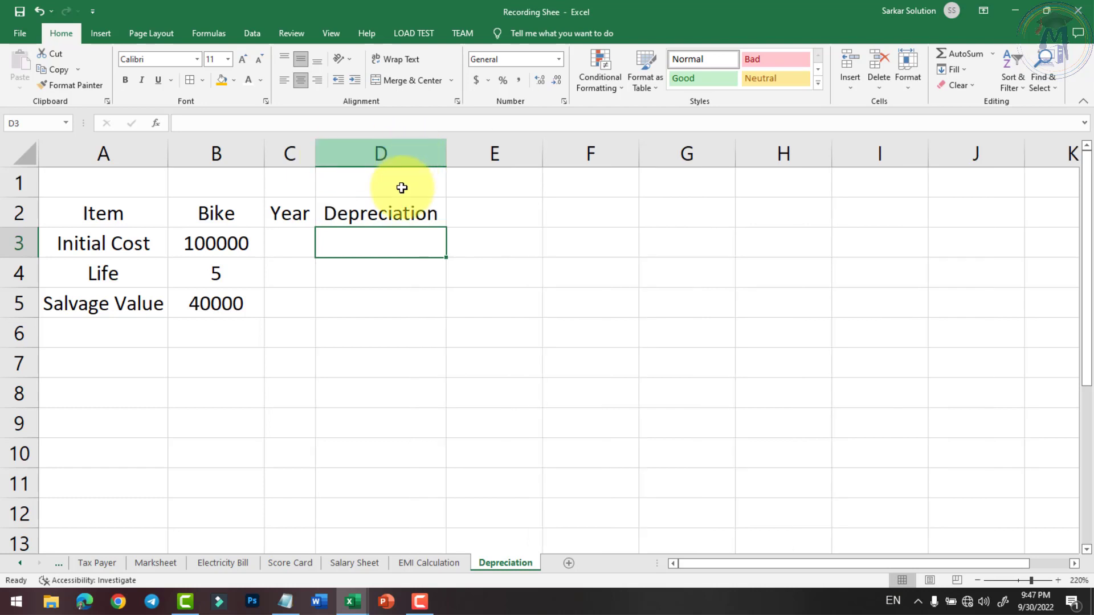
- Number the years 1 to 5 down the Year column in cells C3 to C7
left_click(311, 216)
left_click(298, 237)
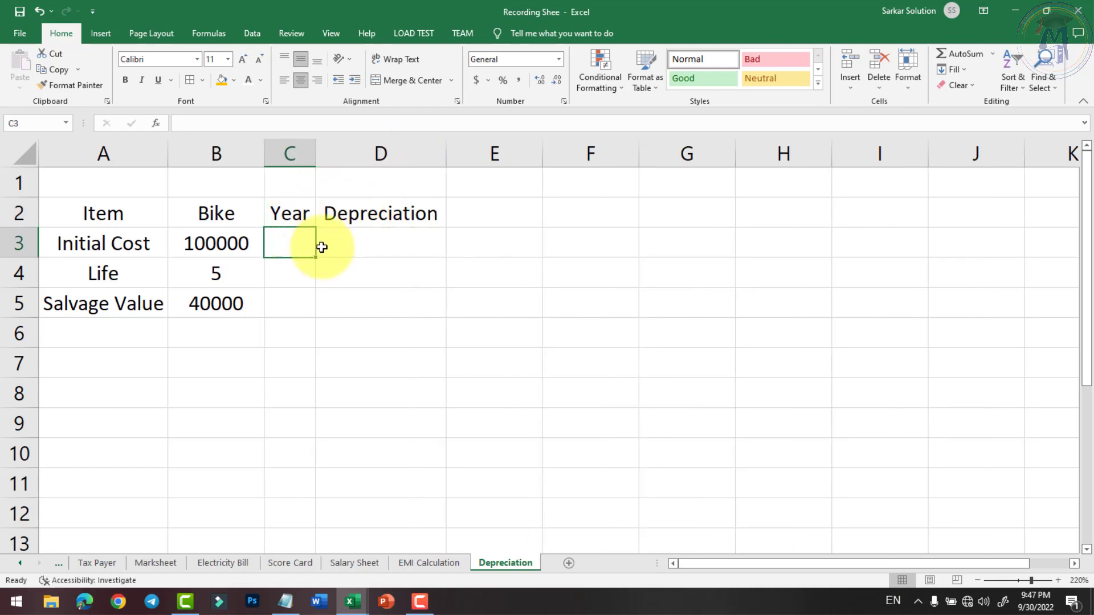
type("1")
key("Return")
type("2")
key("Return")
type("3")
key("Return")
type("4")
key("Return")
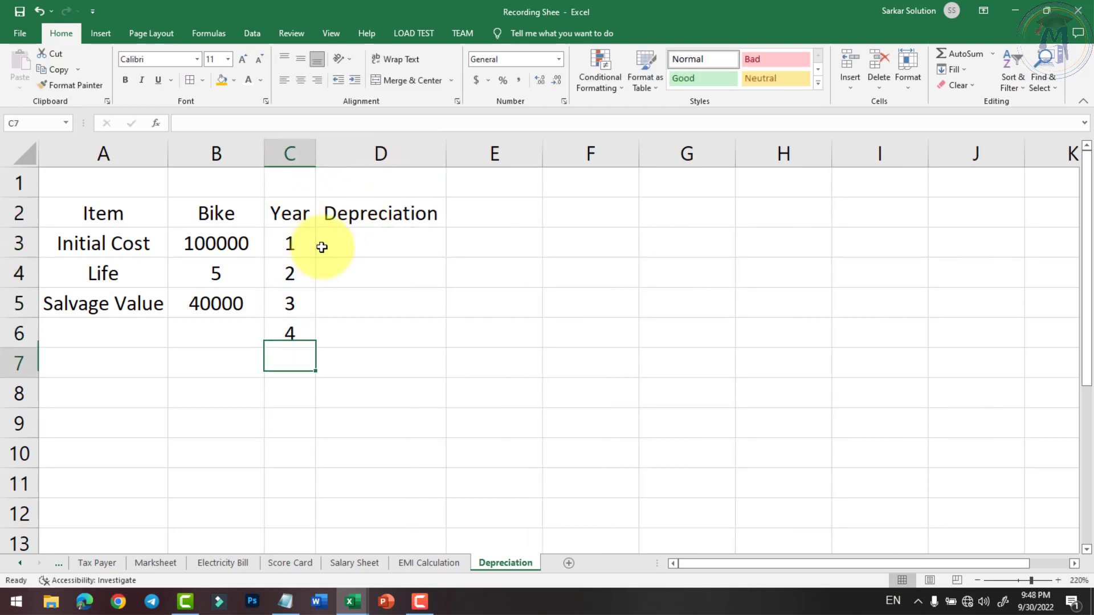
type("5")
key("Return")
left_click(353, 247)
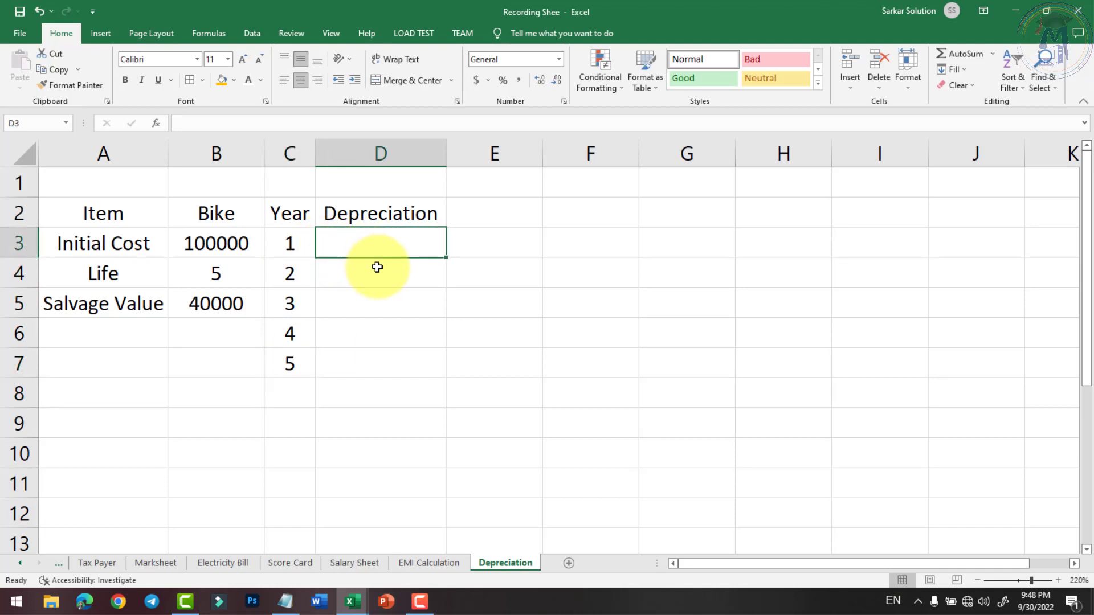
- Merge and center cells A1 to D1 above the table
left_click_drag(146, 222, 378, 220)
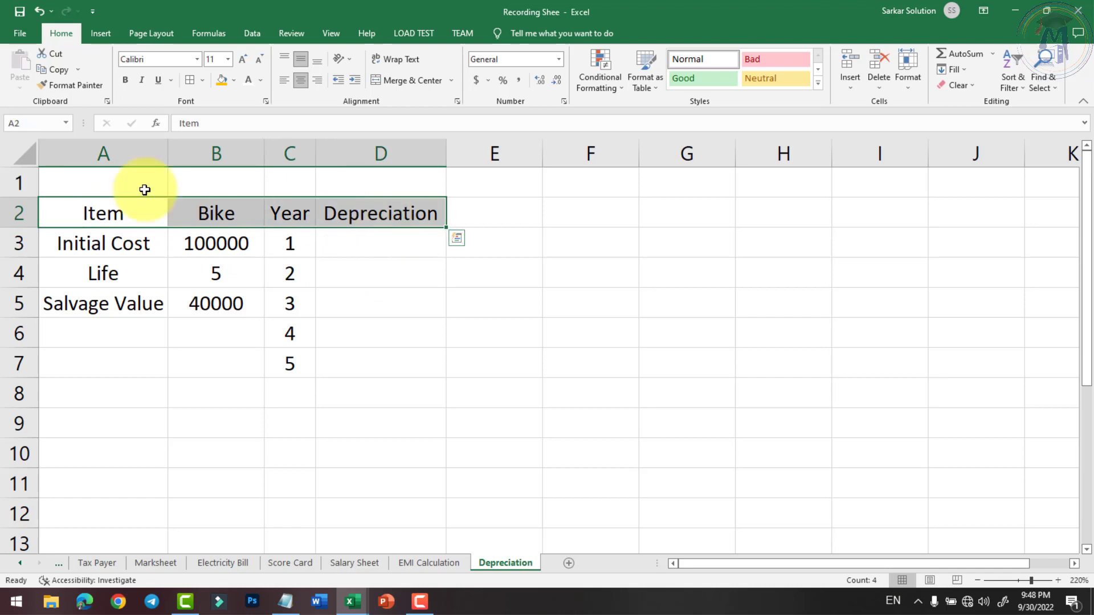
left_click_drag(146, 188, 383, 188)
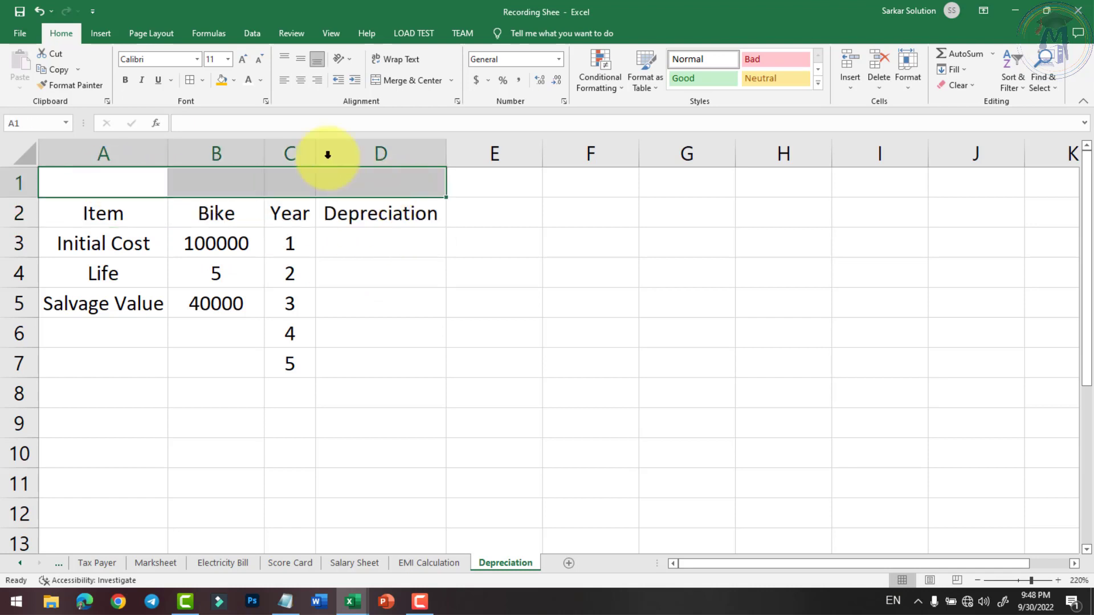
left_click(406, 80)
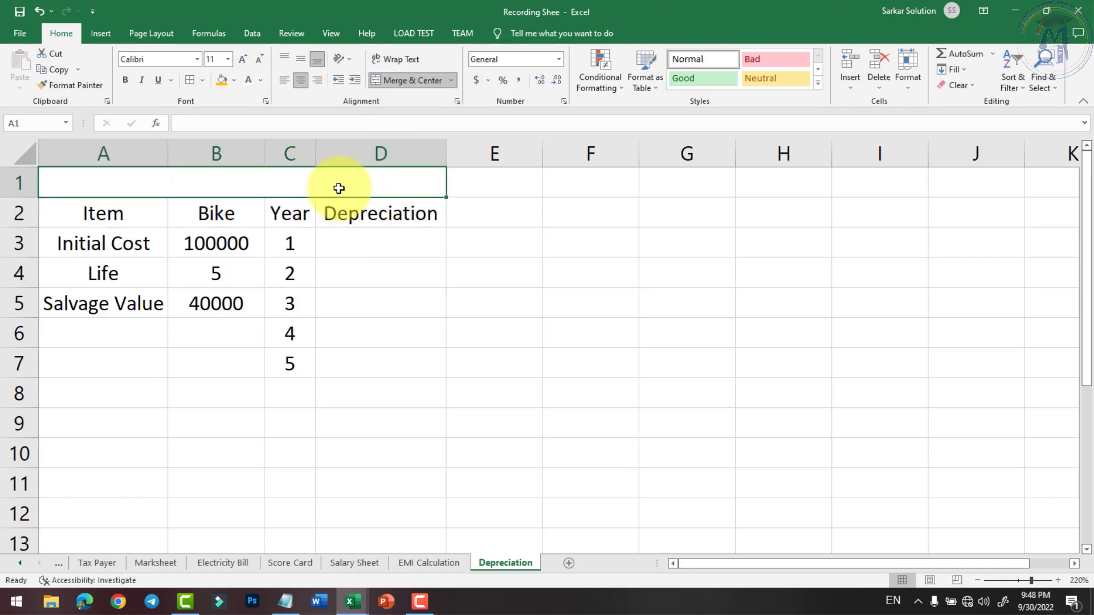
- Enter the title "Calculate Depreciation Sheet" in the merged cell A1
type("Cal")
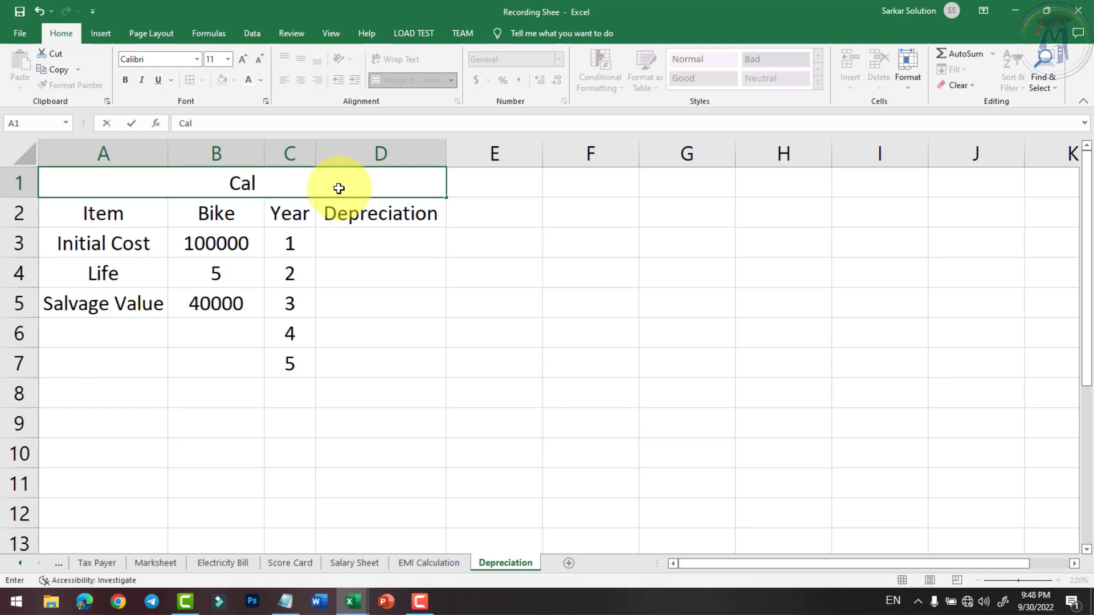
key("BackSpace")
key("BackSpace")
key("BackSpace")
type("Calculate ")
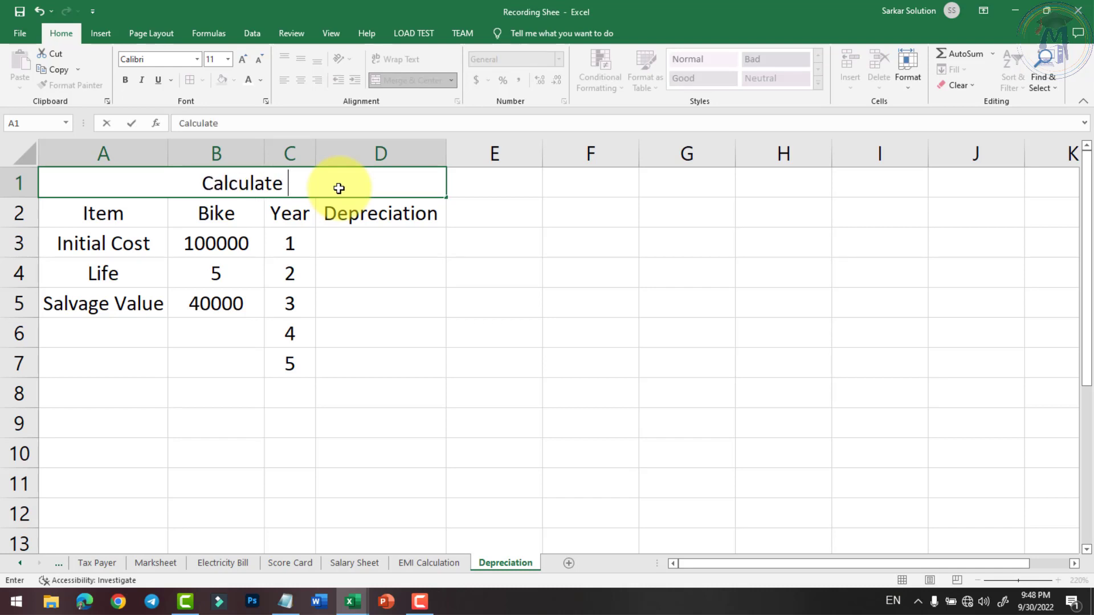
type("Deprec")
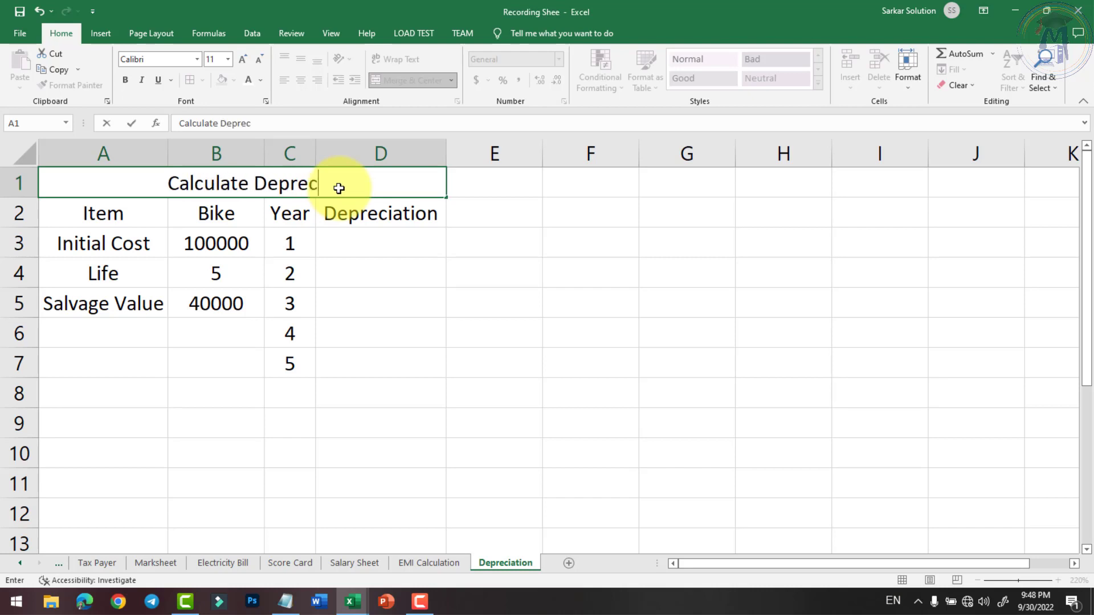
type("iation Sheet")
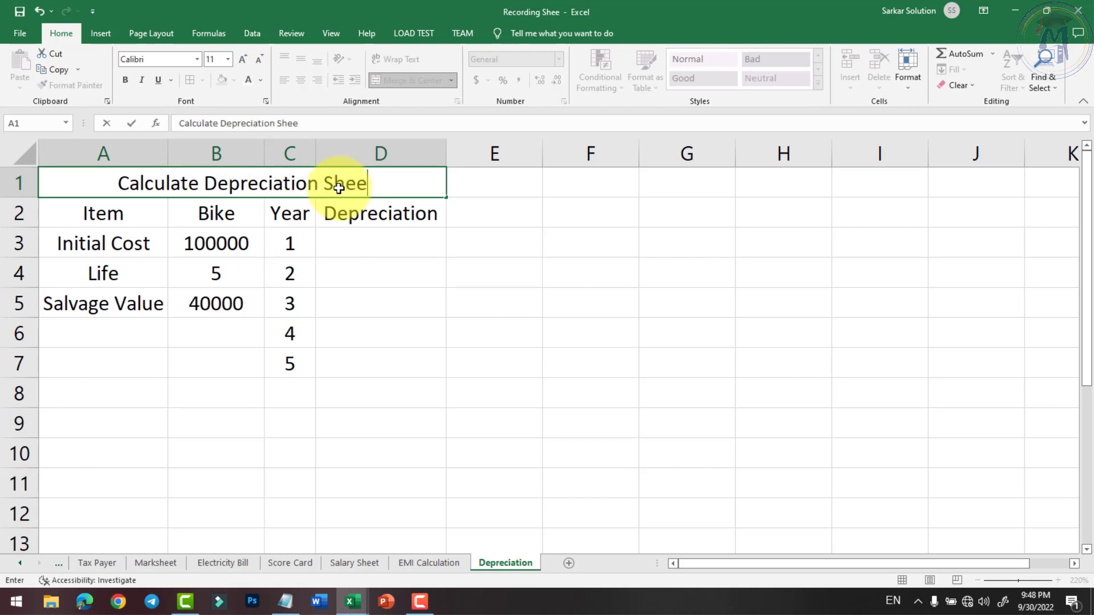
key("Return")
- Make the title in row 1 bold and increase its font size to 14
left_click(339, 188)
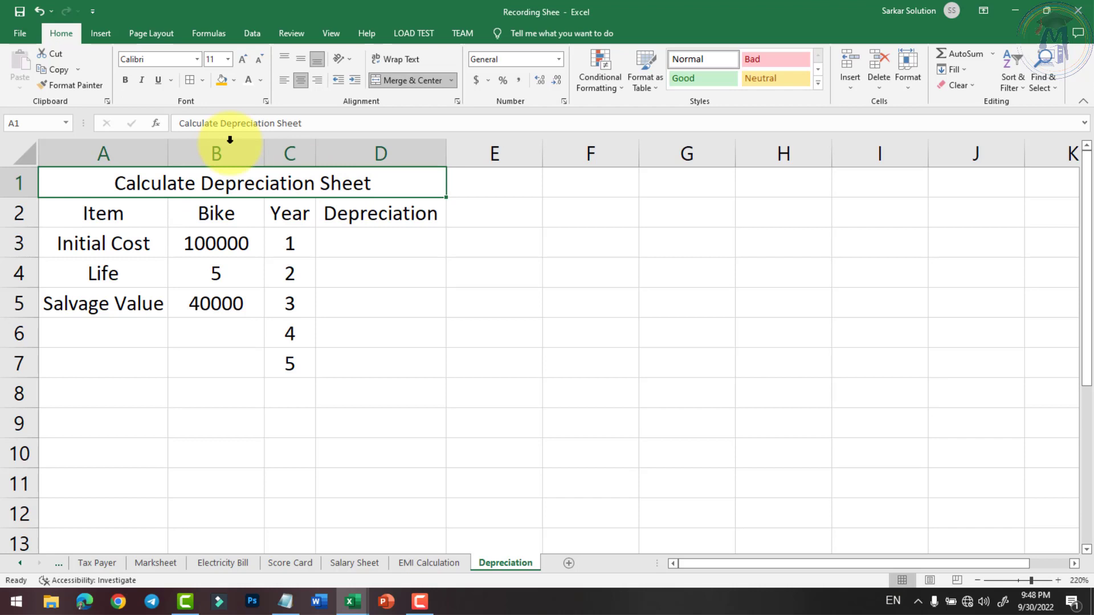
left_click(126, 80)
left_click(242, 59)
left_click(242, 59)
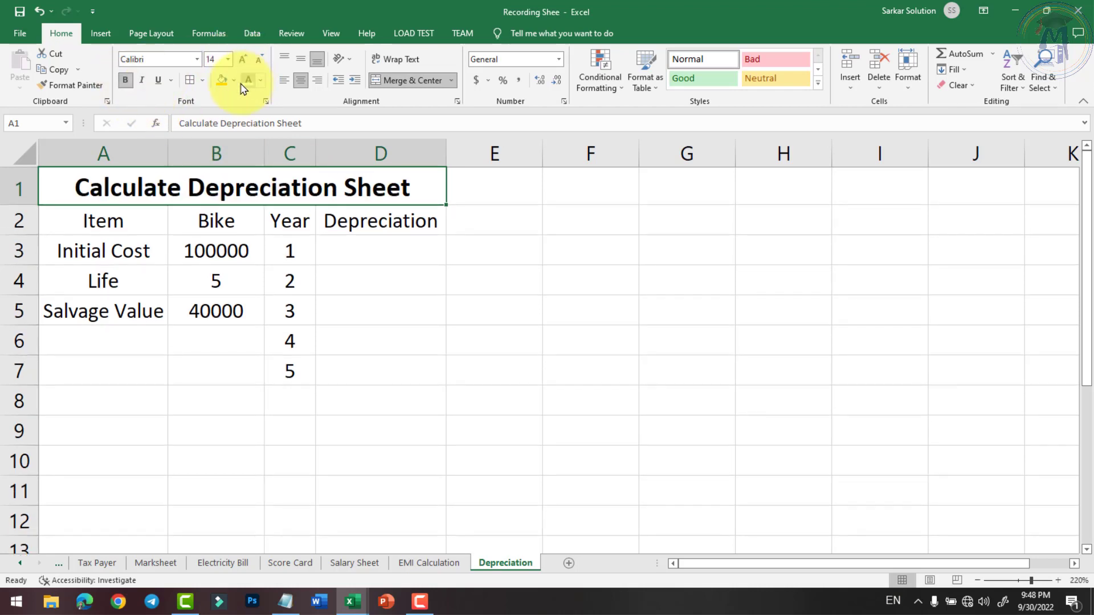
- Give the title cell a dark blue fill and white text
left_click(234, 80)
left_click(317, 189)
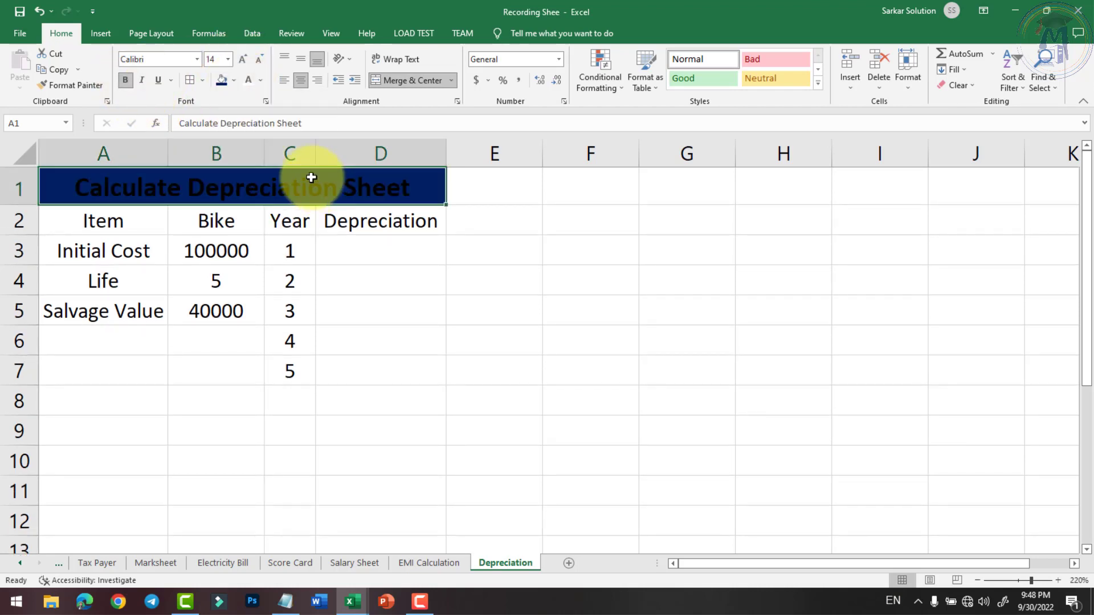
left_click(260, 80)
left_click(247, 127)
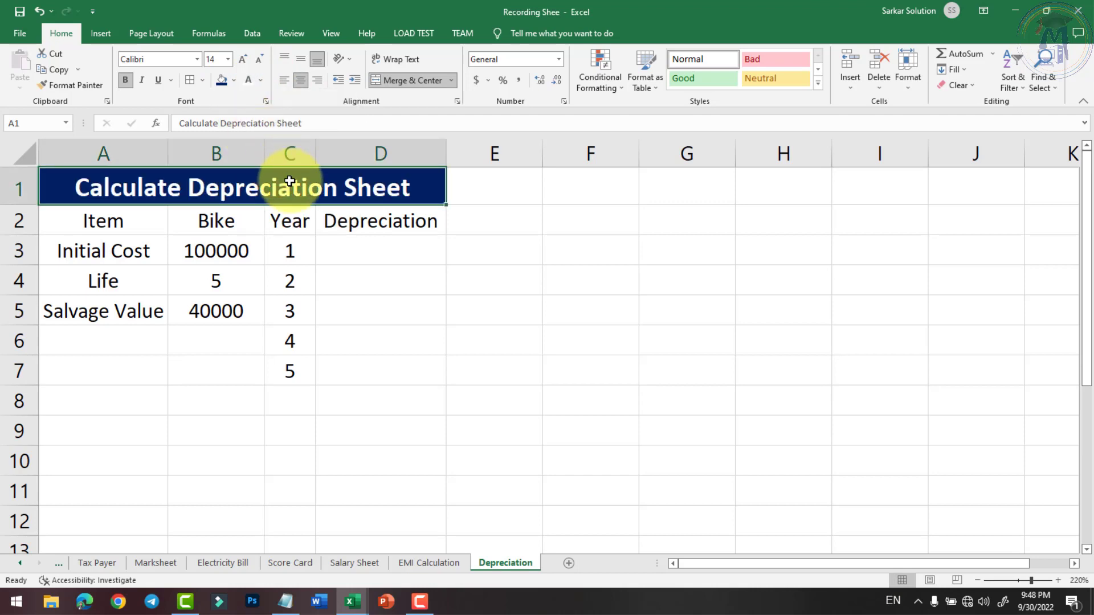
- Give the heading cells A2 to D2 an orange fill and cell borders
left_click_drag(103, 221, 217, 221)
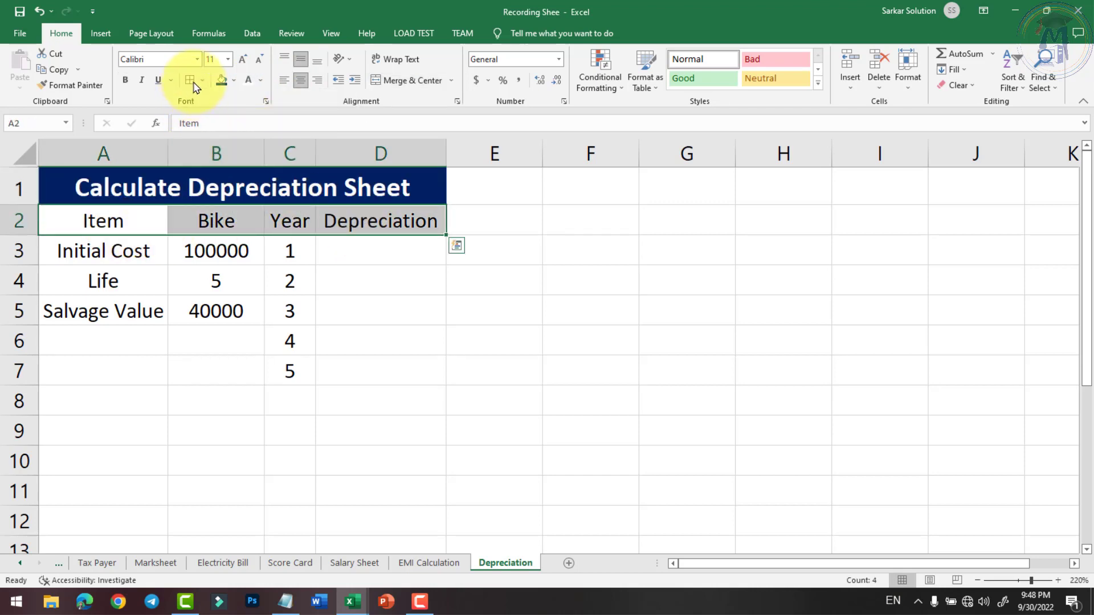
left_click(233, 80)
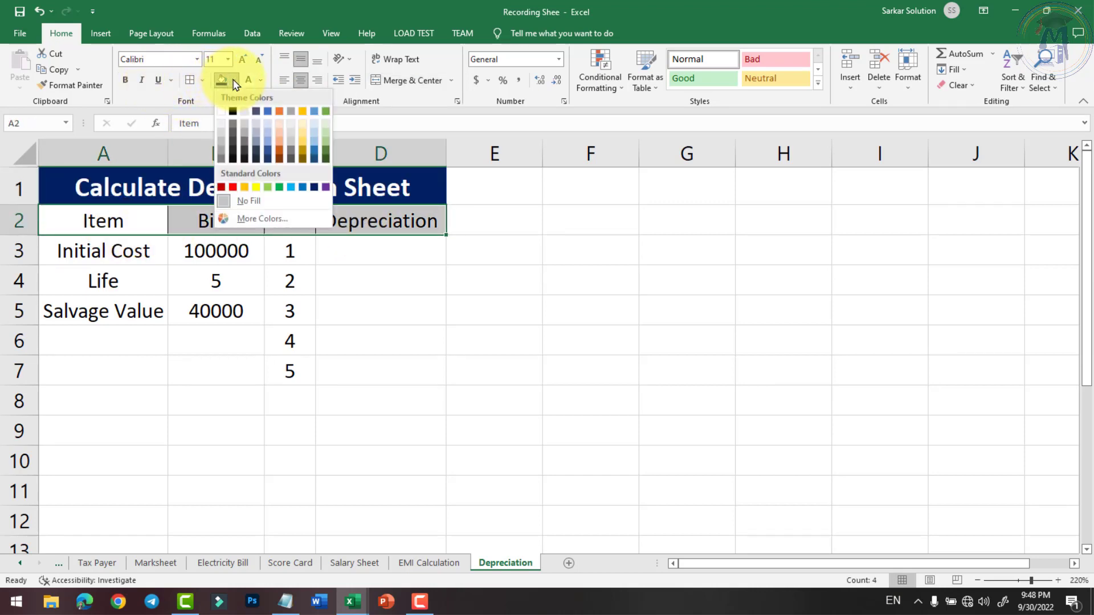
left_click(241, 188)
left_click(182, 251)
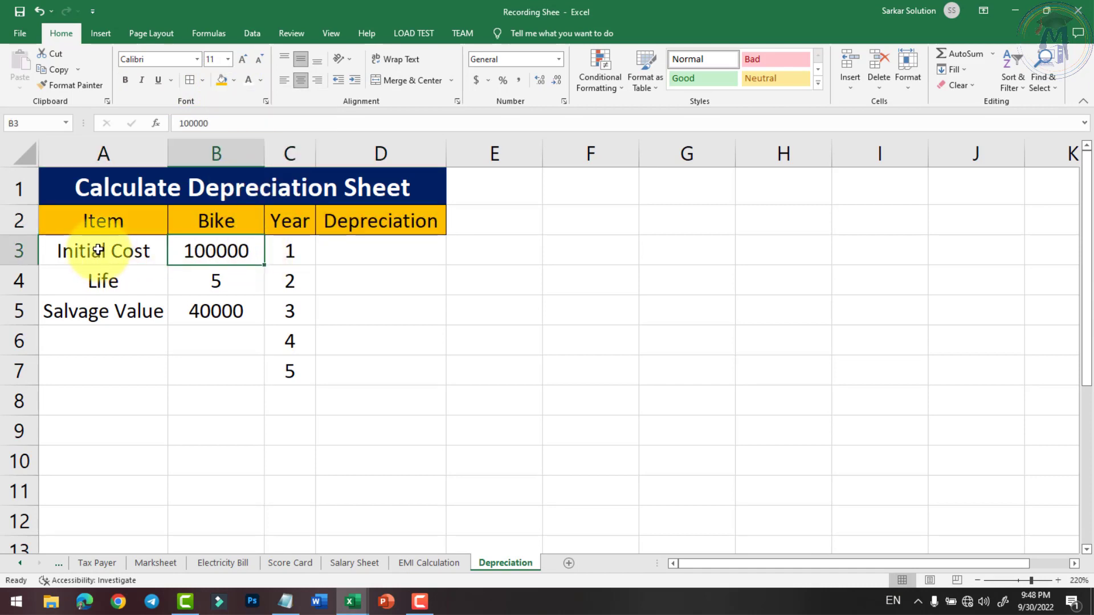
- Make the labels Initial Cost, Life and Salvage Value in A3 to A5 bold
left_click_drag(124, 250, 103, 308)
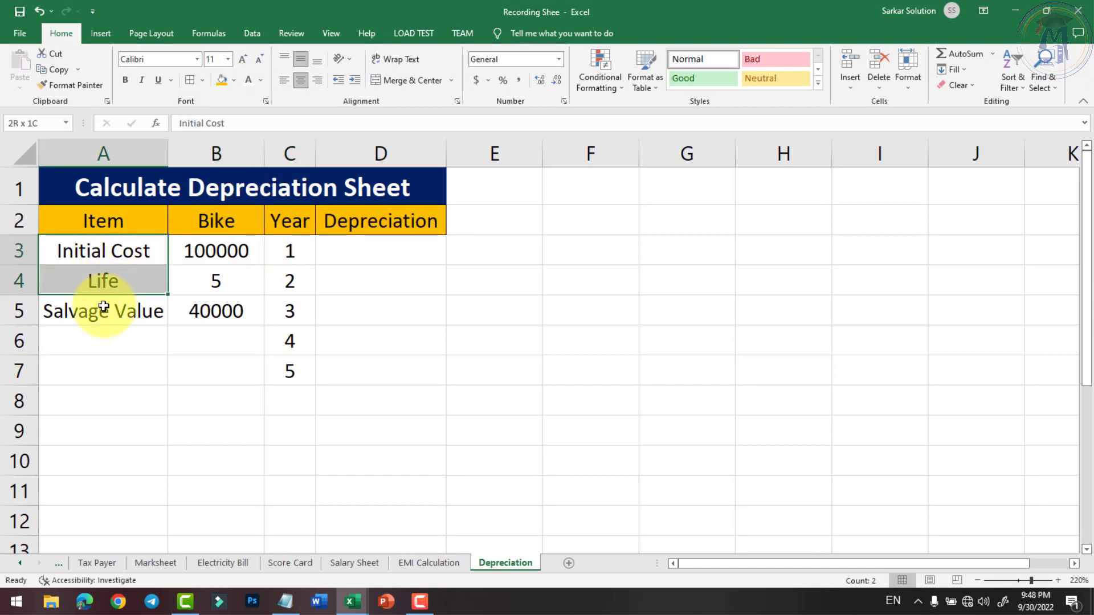
left_click(125, 80)
left_click(362, 298)
left_click(252, 251)
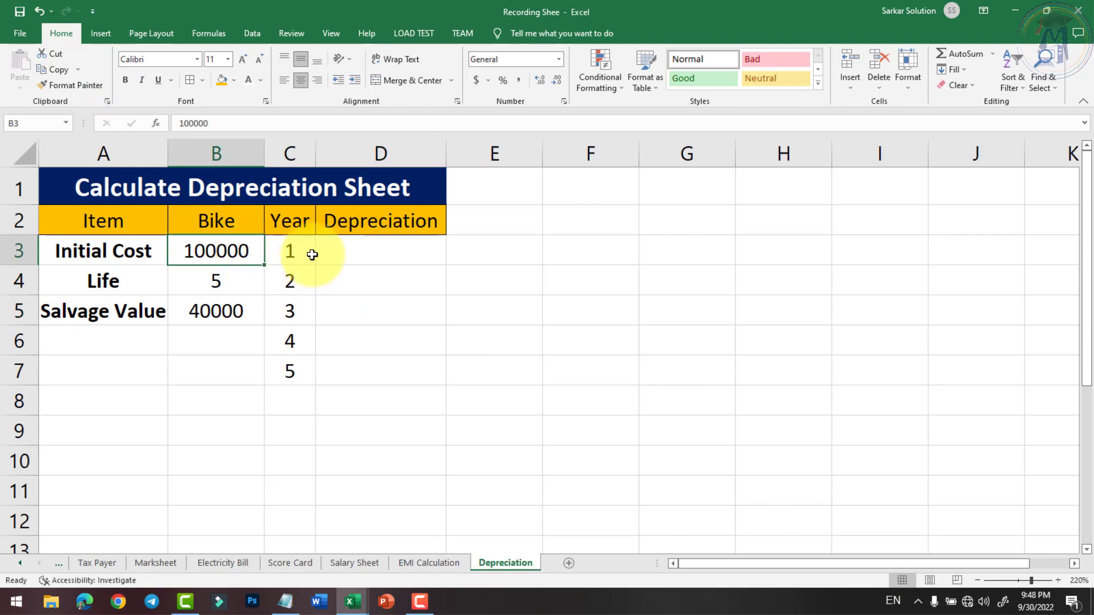
left_click_drag(307, 252, 356, 268)
left_click(380, 260)
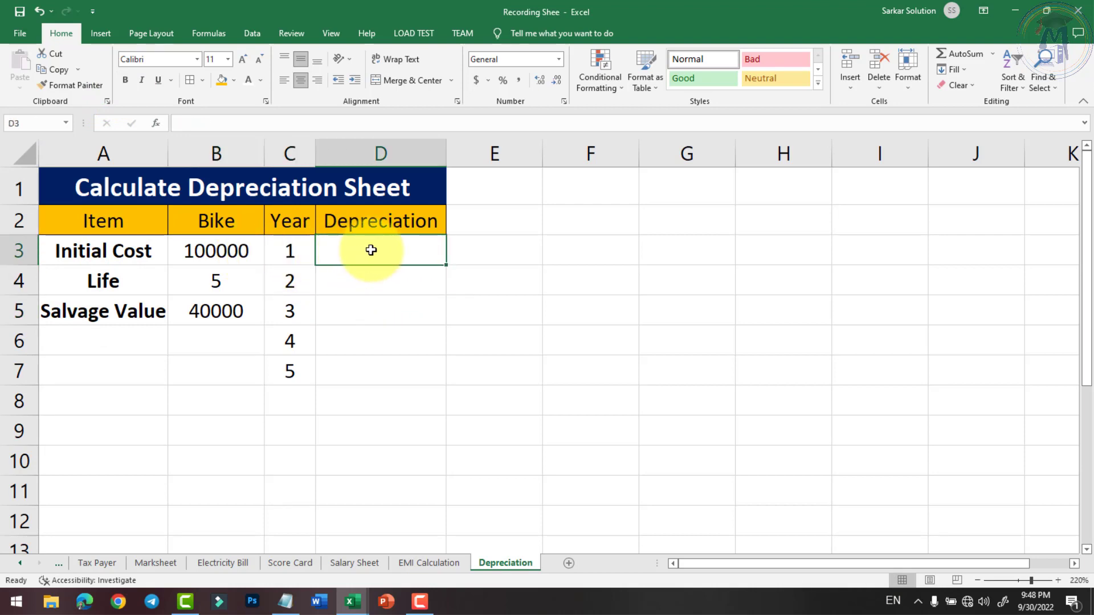
left_click(372, 286)
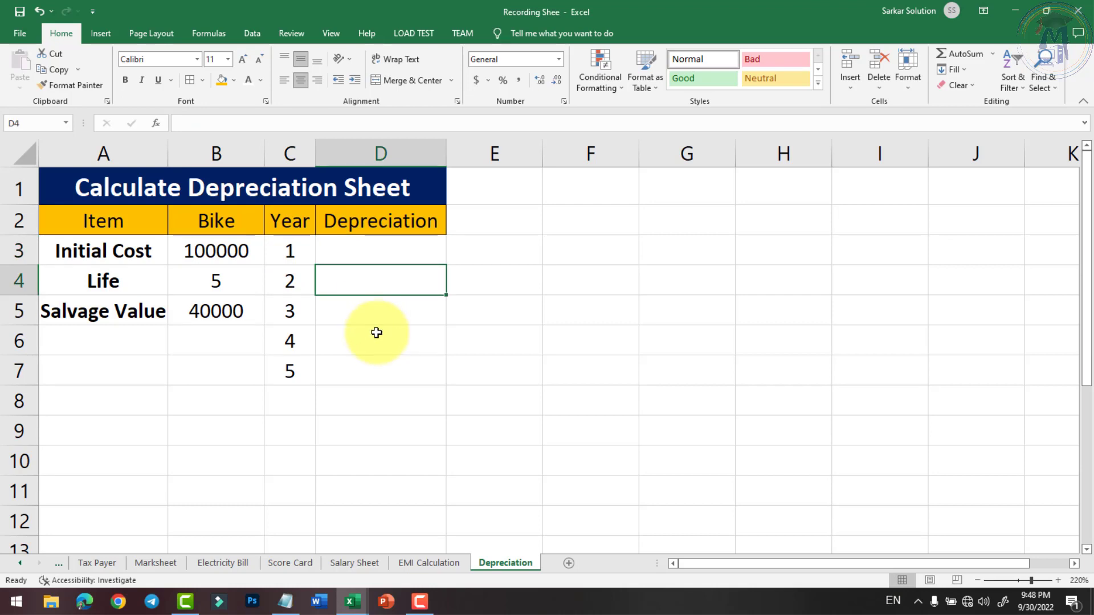
left_click(379, 313)
left_click(378, 364)
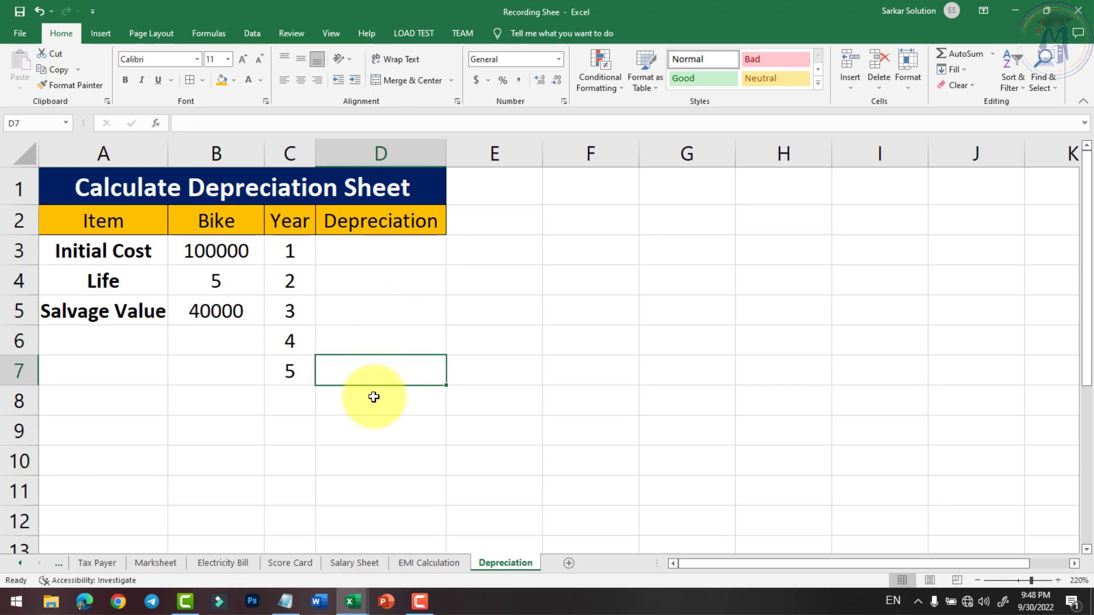
left_click(373, 397)
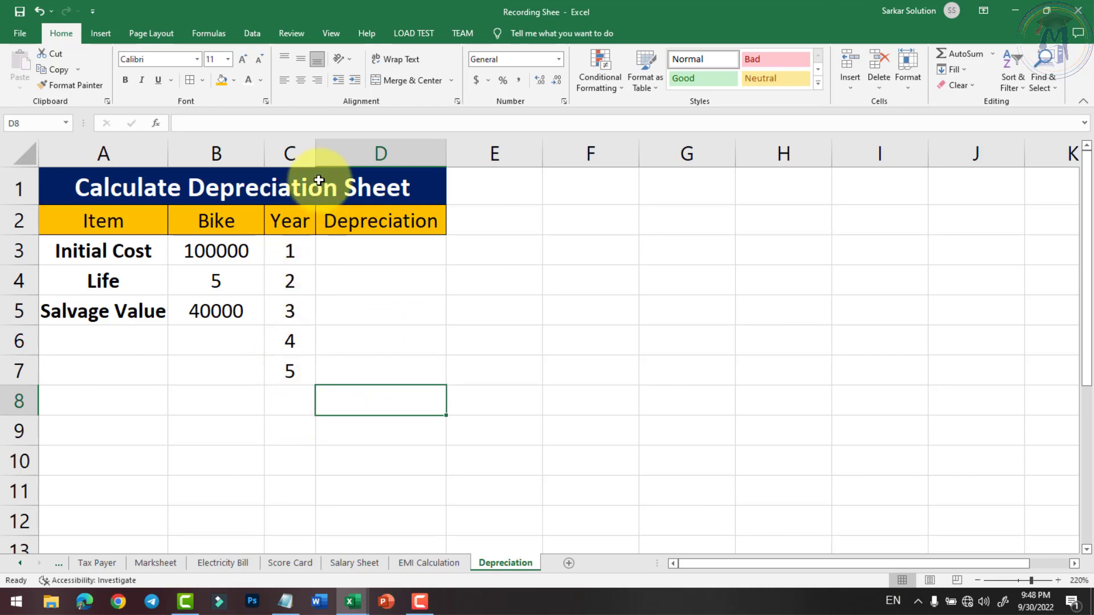
- Widen the Year column C and enter the label "Total" in C8 below the last year
left_click_drag(315, 152, 344, 153)
left_click(318, 405)
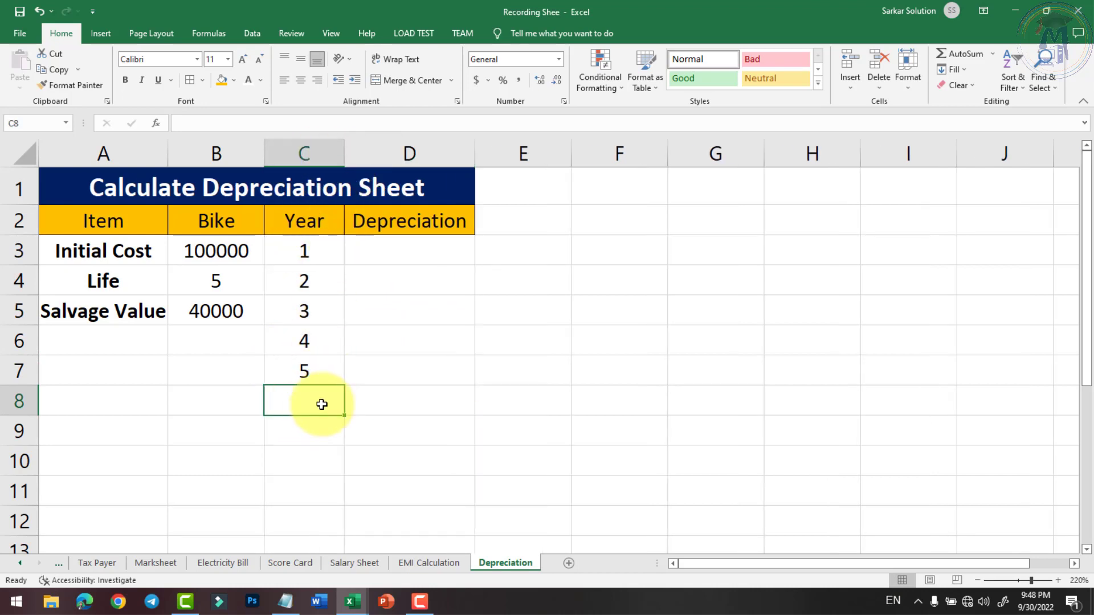
type("Total")
key("Tab")
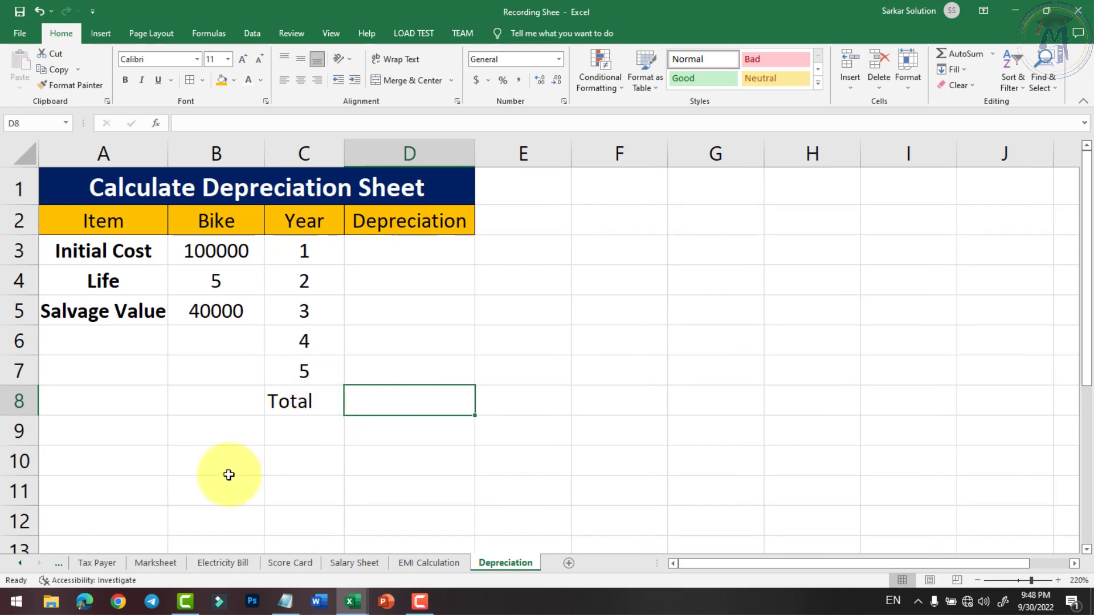
- Enter the formula =DB(B3,B5,B4,C3) in D3 to calculate the first year's depreciation
left_click(393, 255)
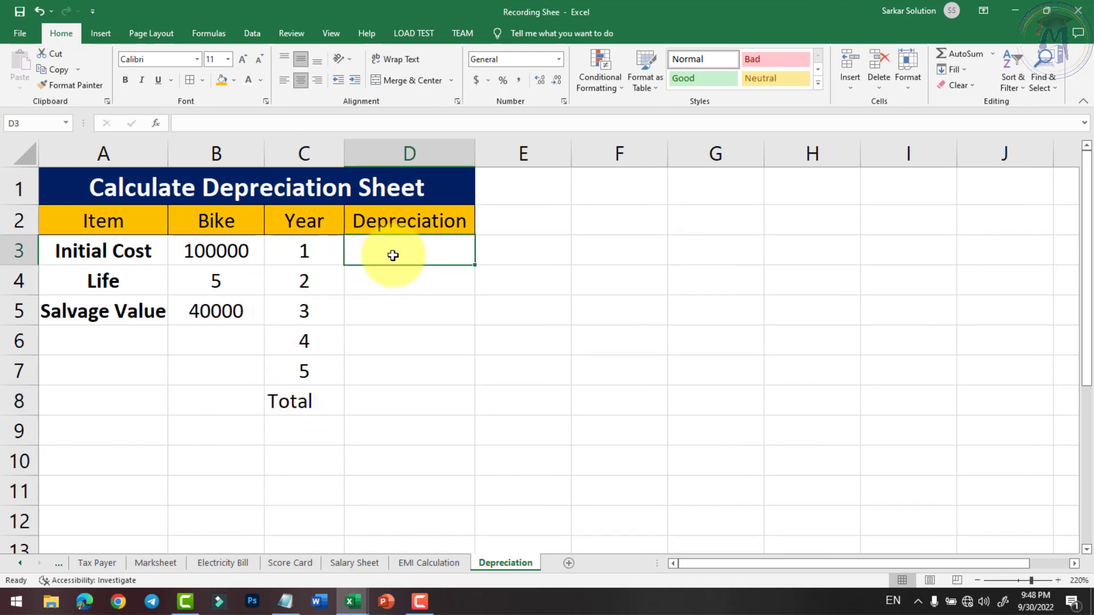
type("=db")
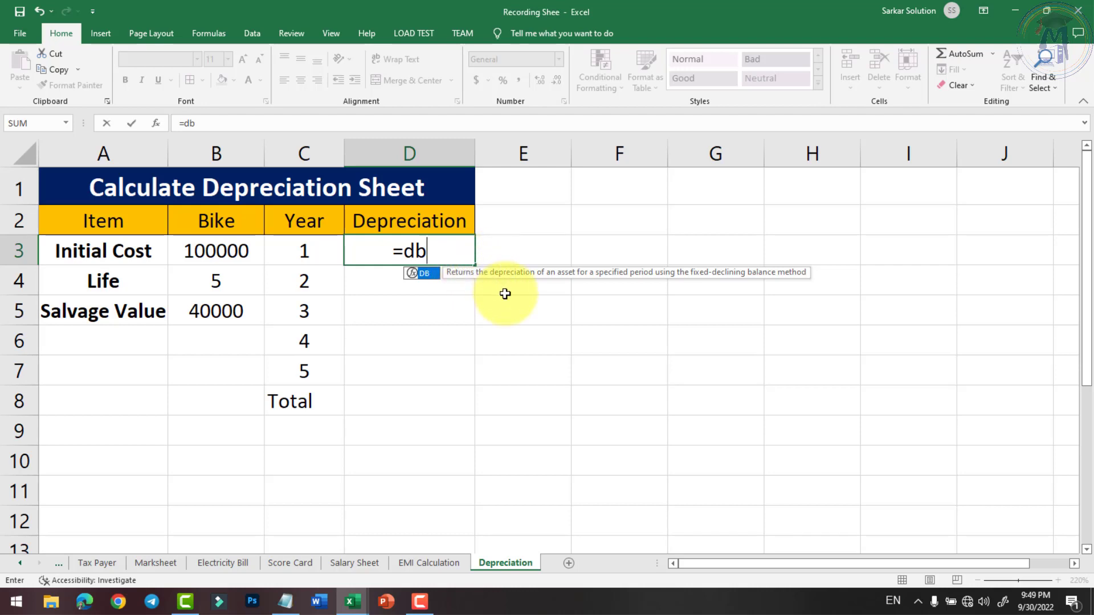
type("(")
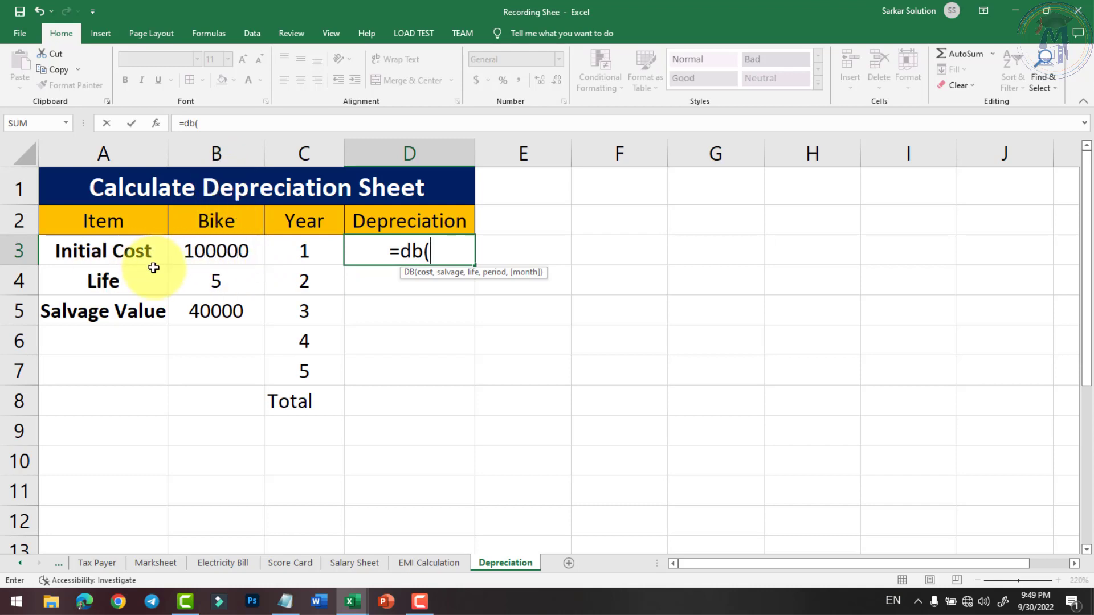
type("b3")
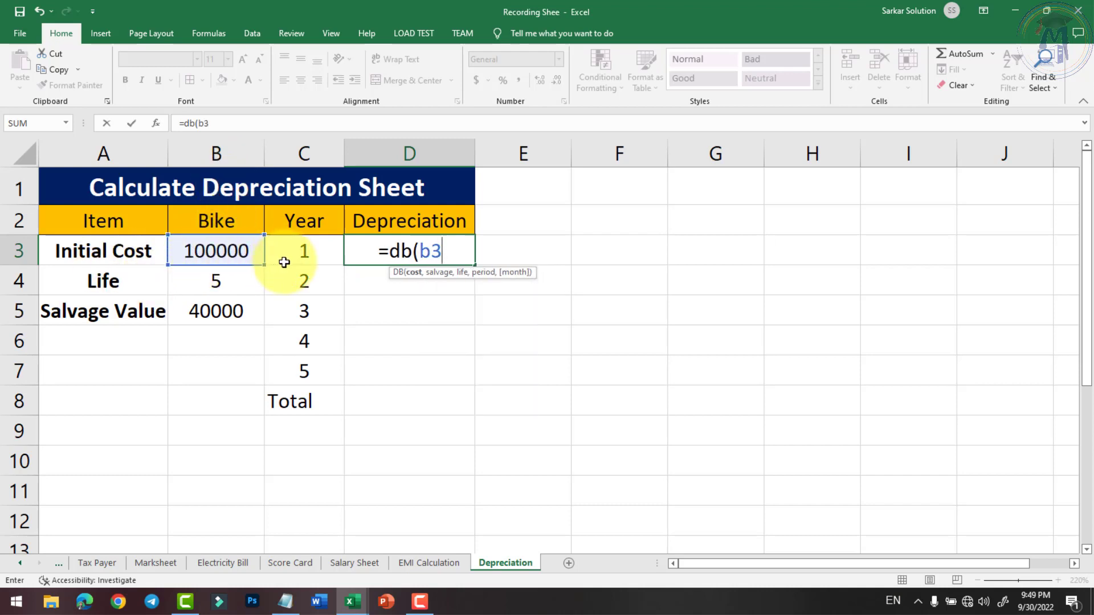
type(",")
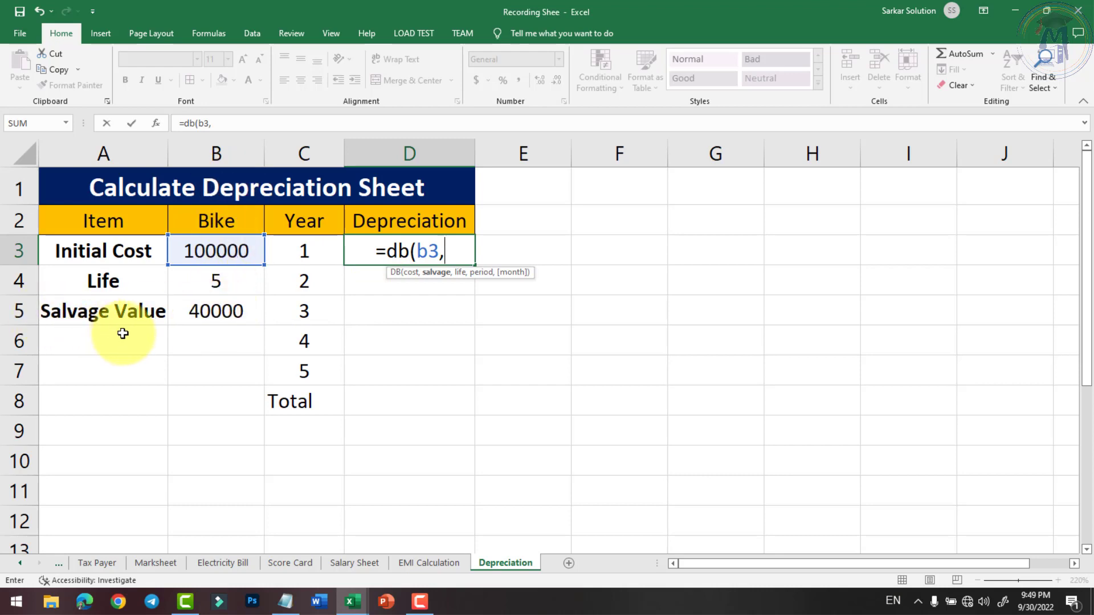
type("b5")
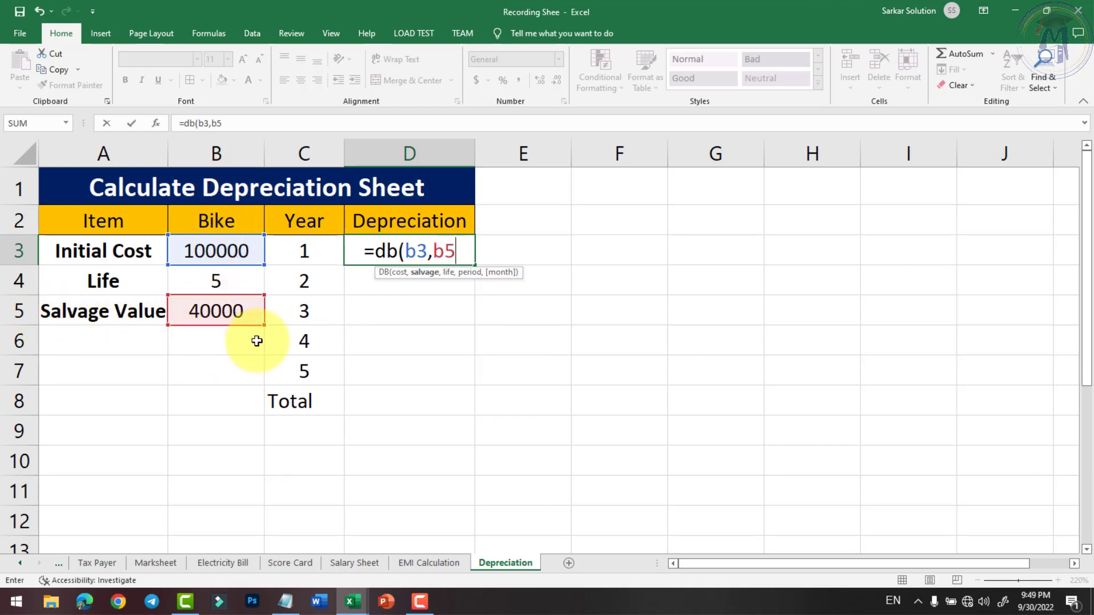
type(",")
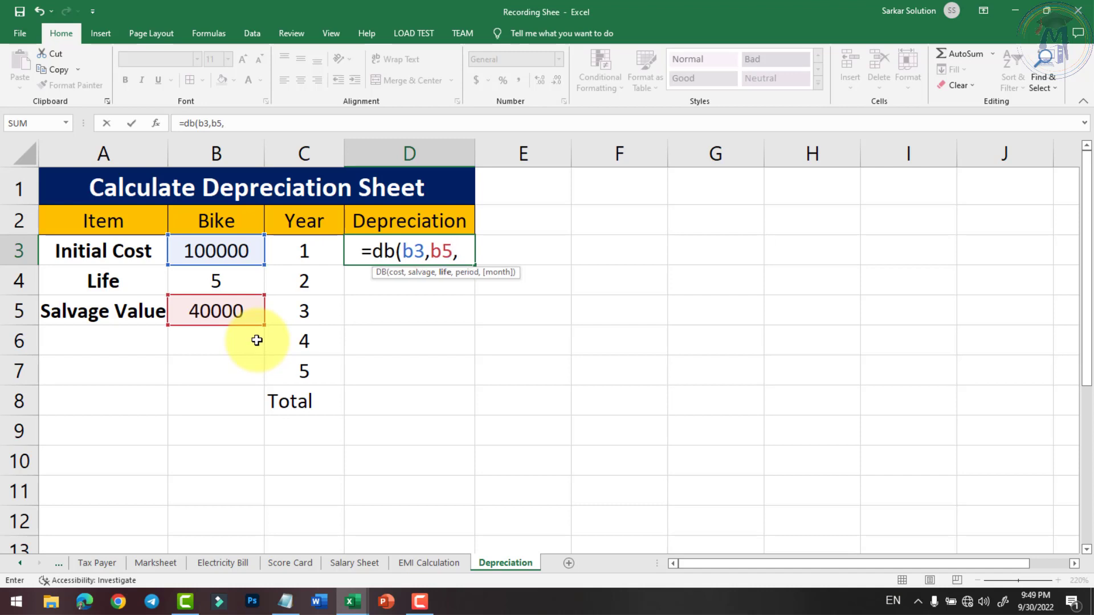
left_click(235, 284)
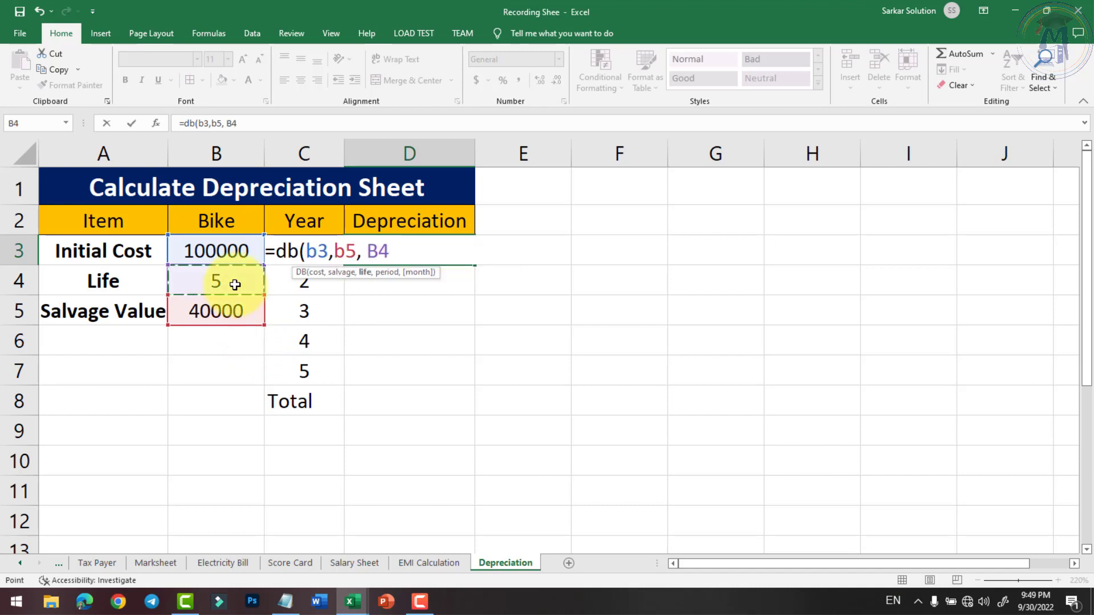
type(",")
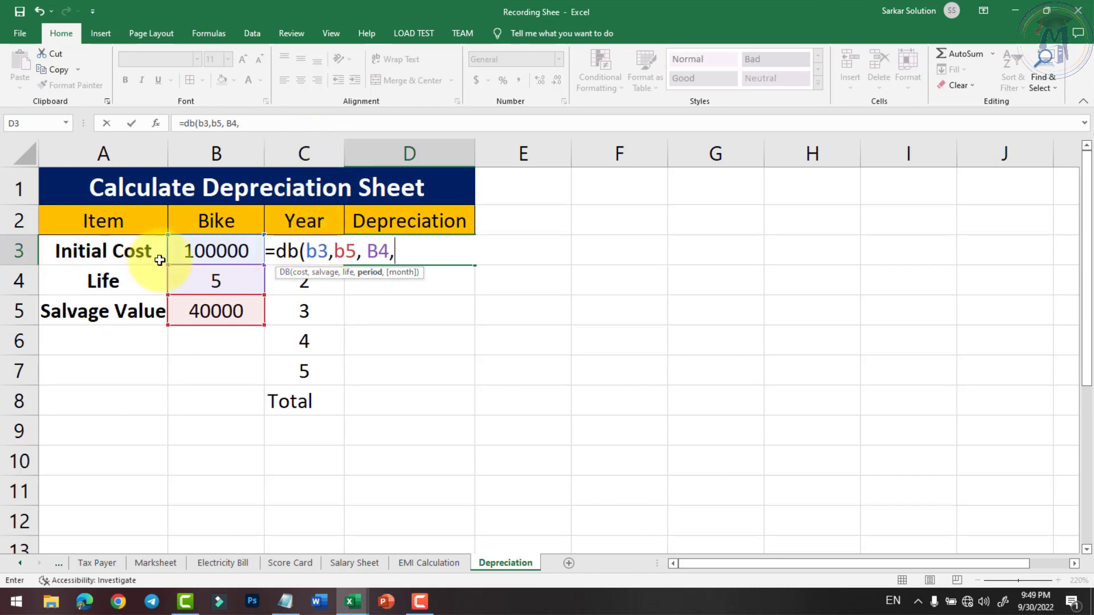
type("c1")
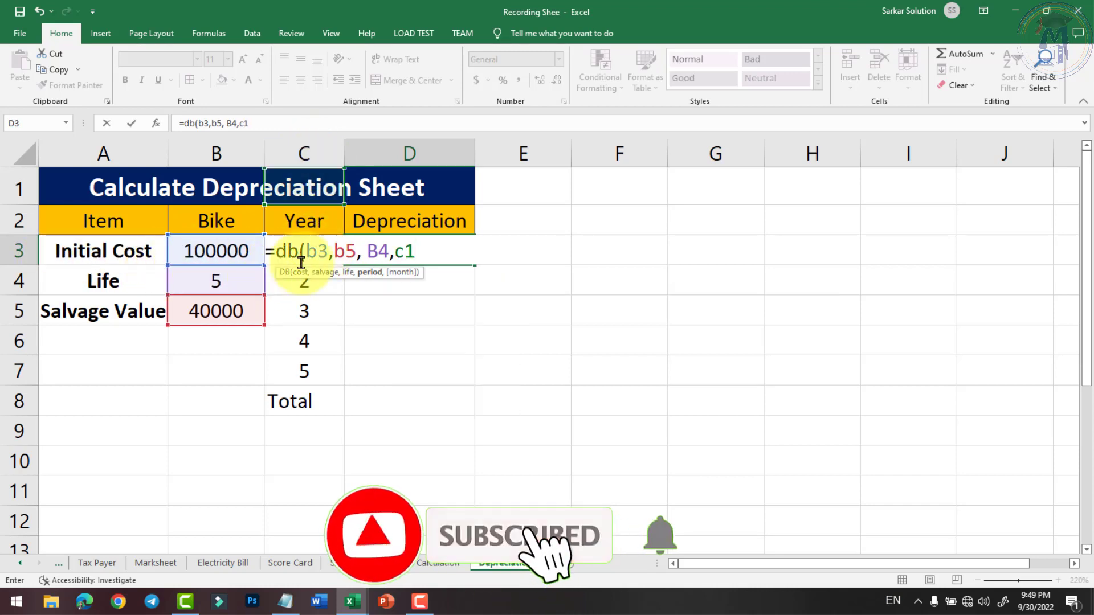
key("BackSpace")
type("3)")
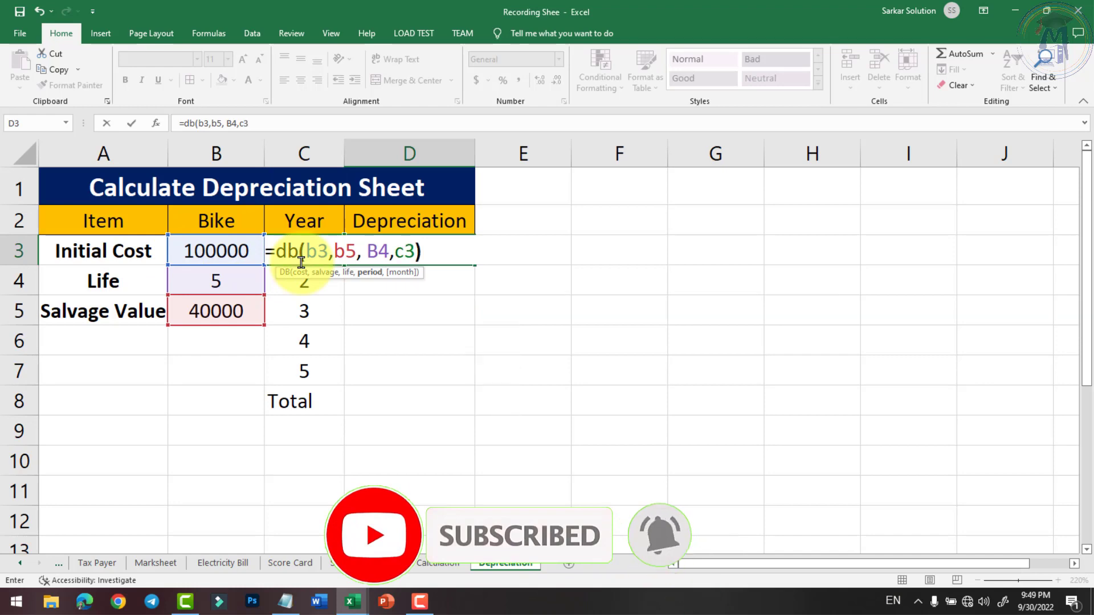
key("Escape")
scroll(355, 224, "down", 1)
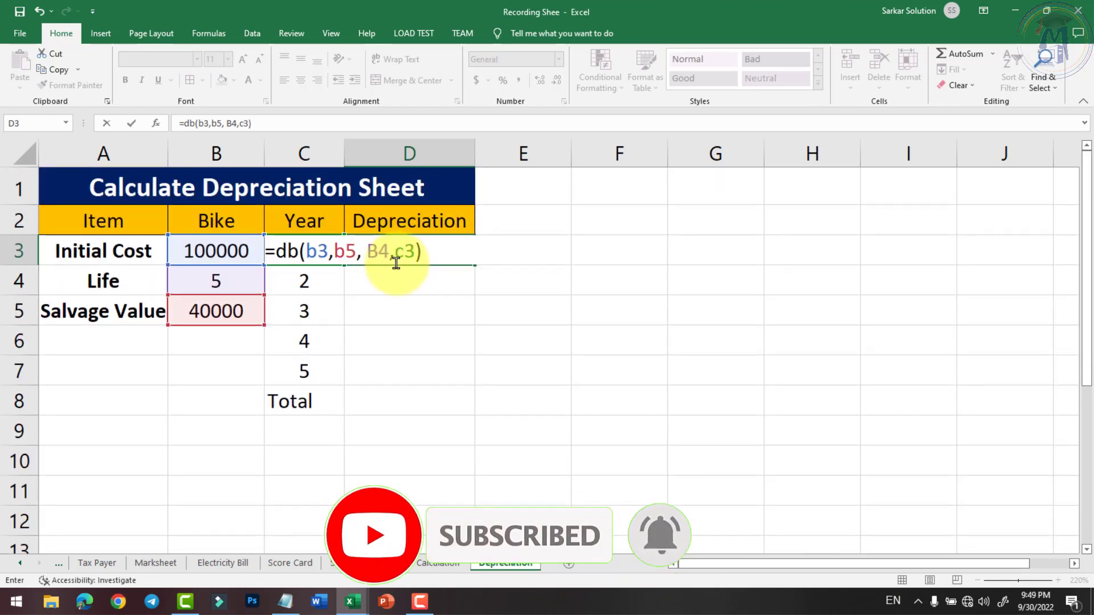
key("Return")
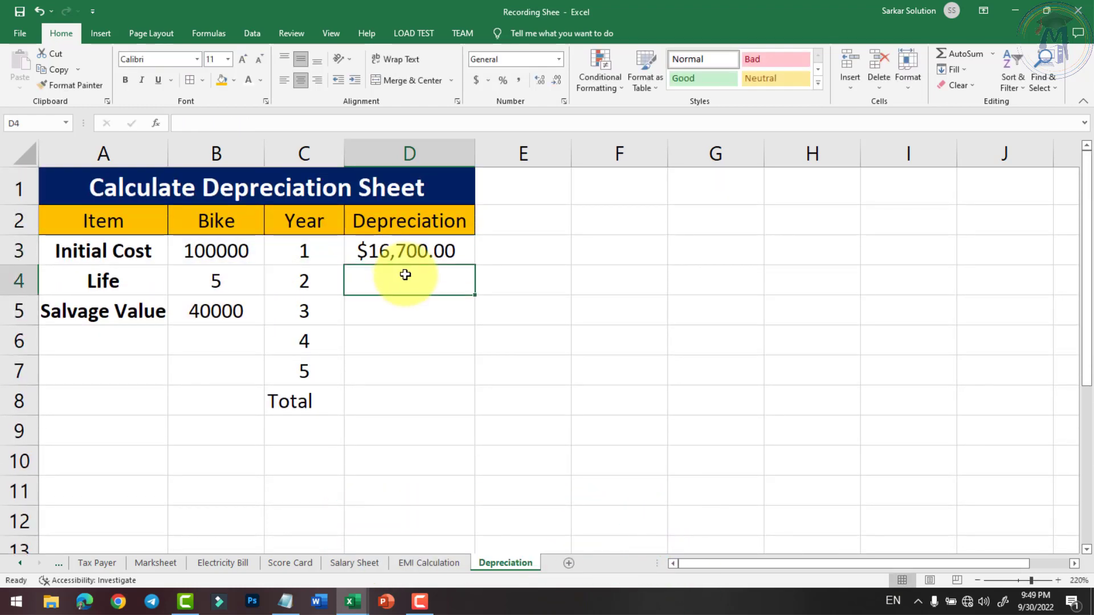
- Review the formula in D3 and the initial cost, salvage value, life and year cells it refers to
left_click(435, 259)
double_click(438, 259)
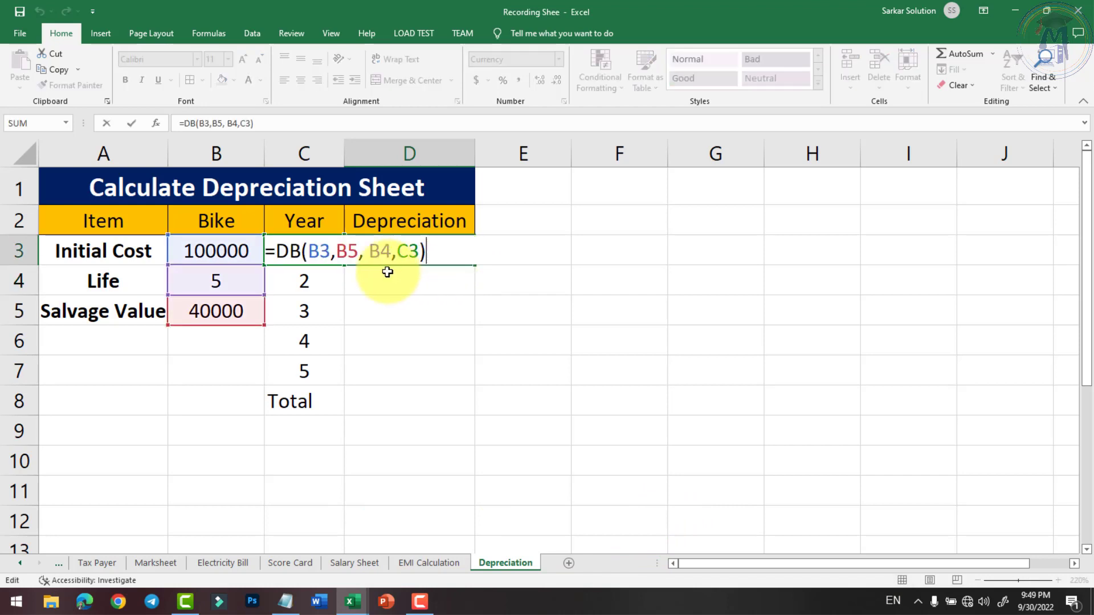
key("Return")
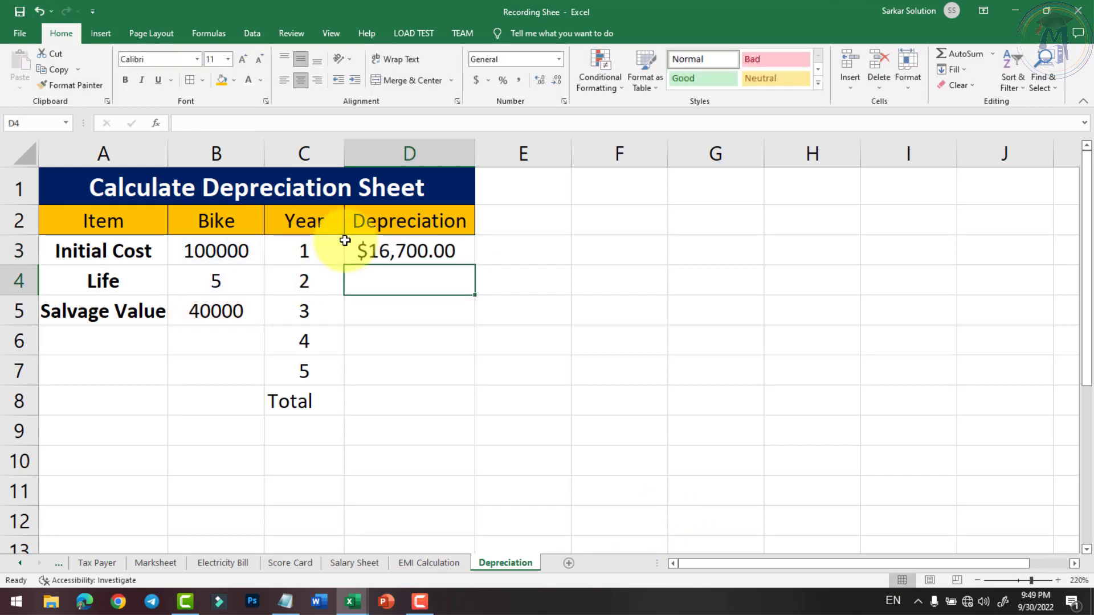
left_click(235, 251)
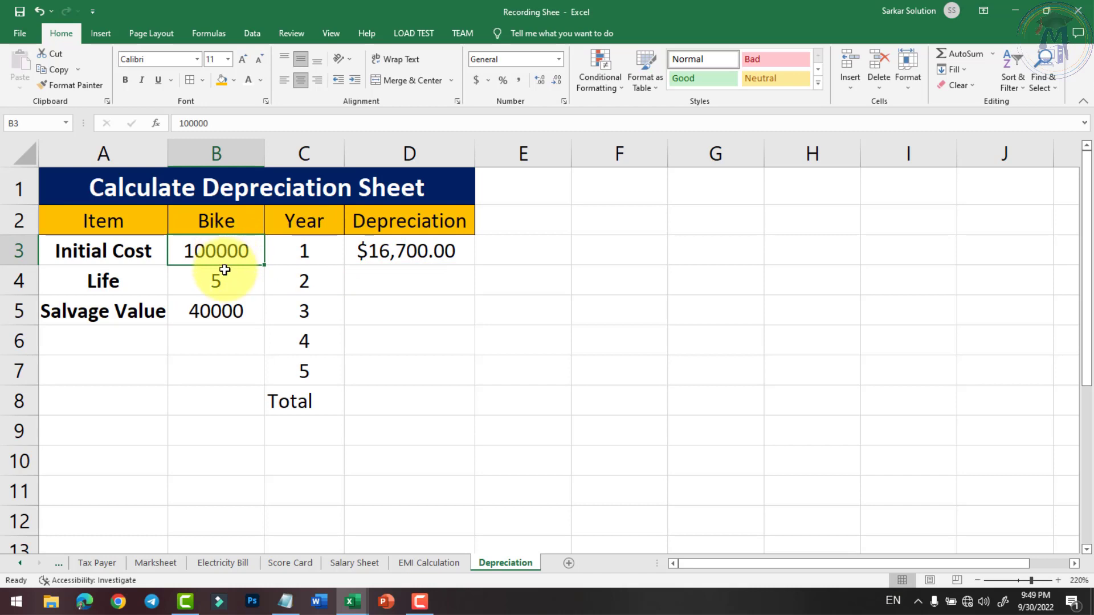
left_click(215, 310)
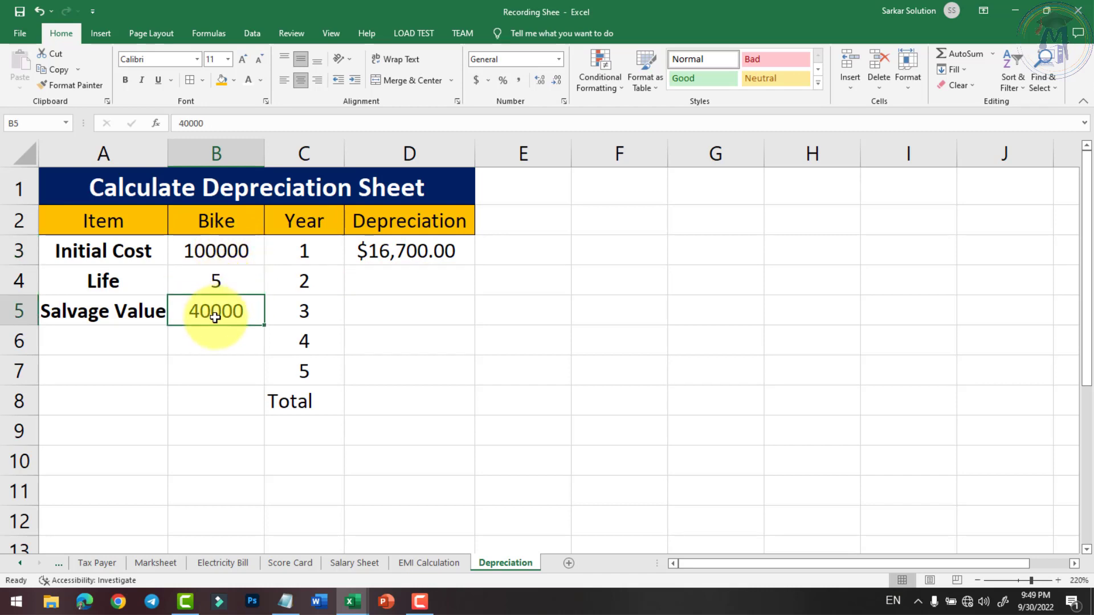
left_click(228, 282)
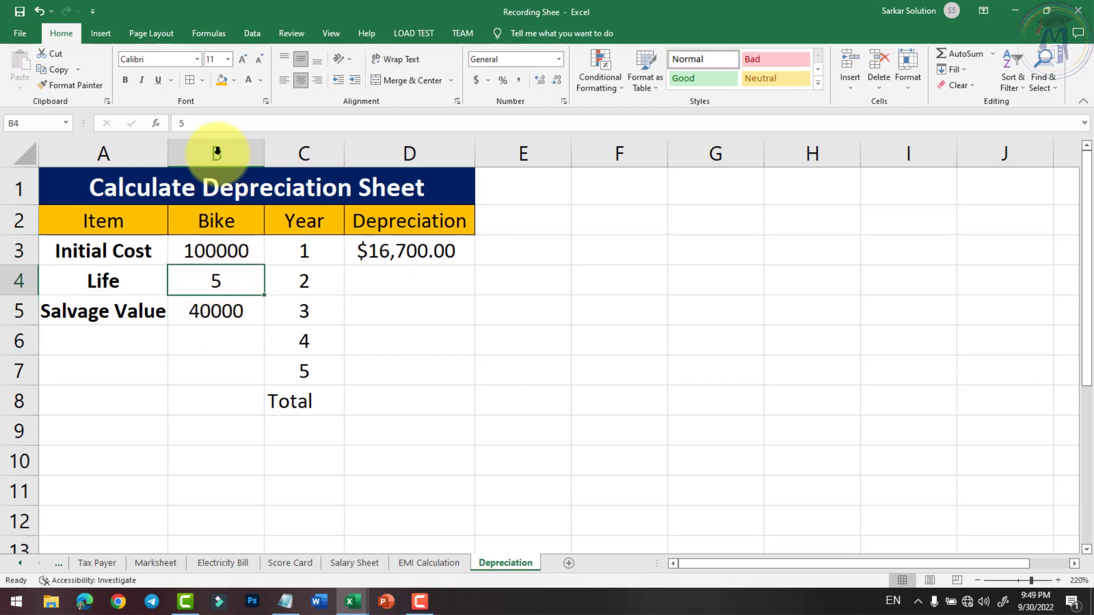
left_click(311, 250)
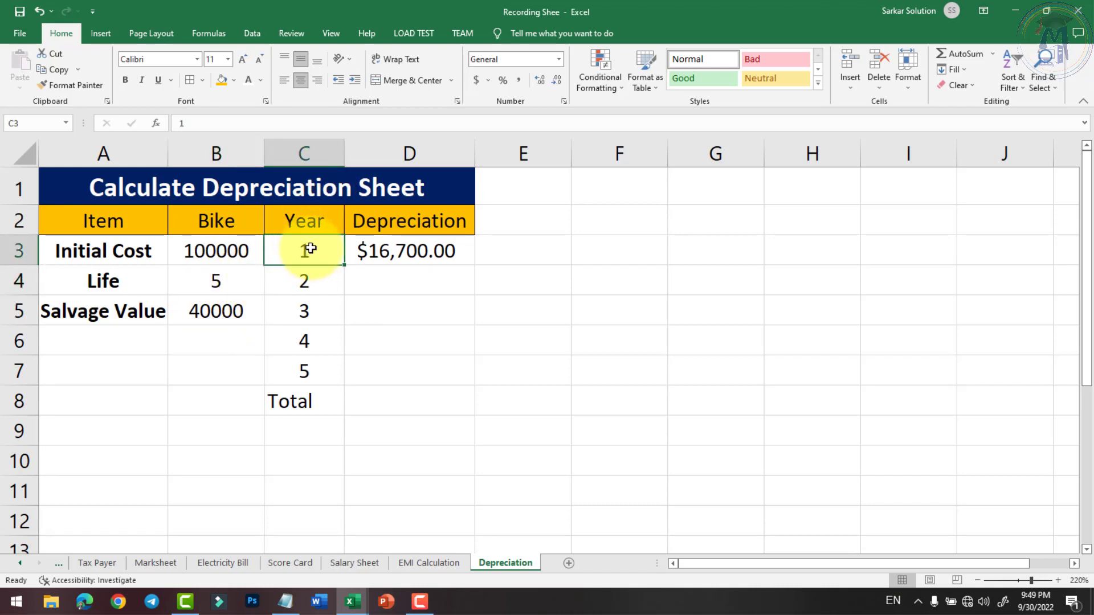
- Examine each argument of the DB formula in D3 against its cost, salvage, life and period references, leaving the formula as it is
double_click(384, 253)
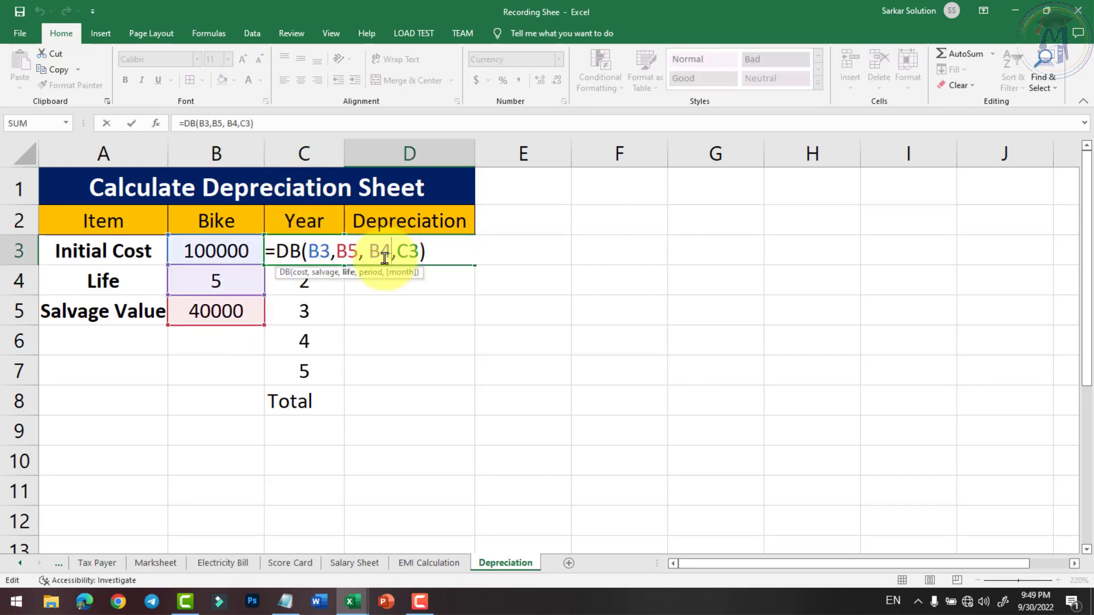
key("Left")
key("Left")
key("Left")
key("Left")
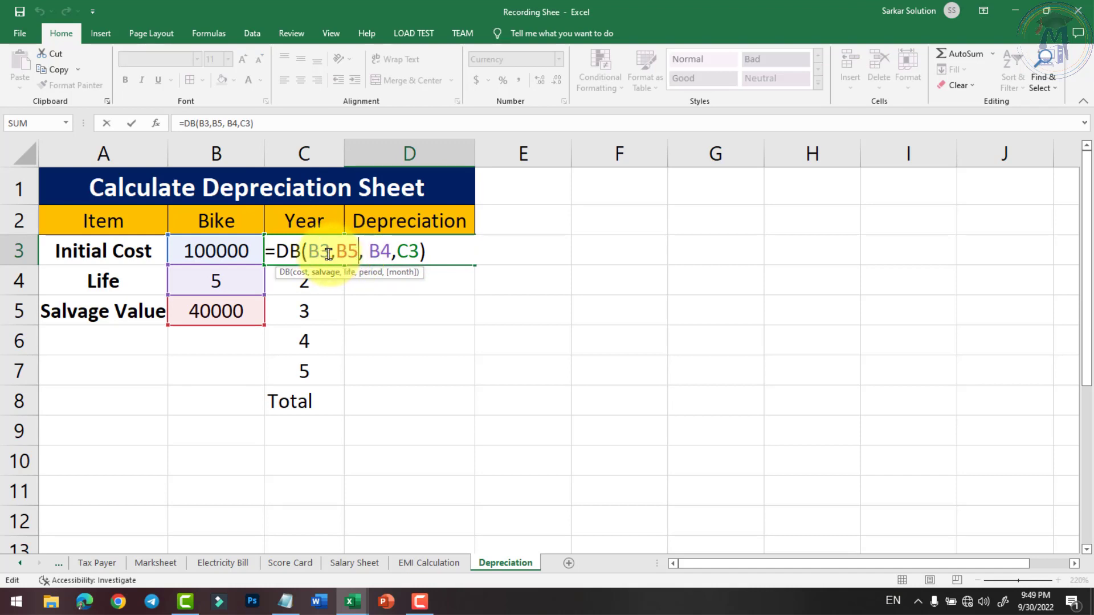
left_click(347, 254)
left_click(380, 254)
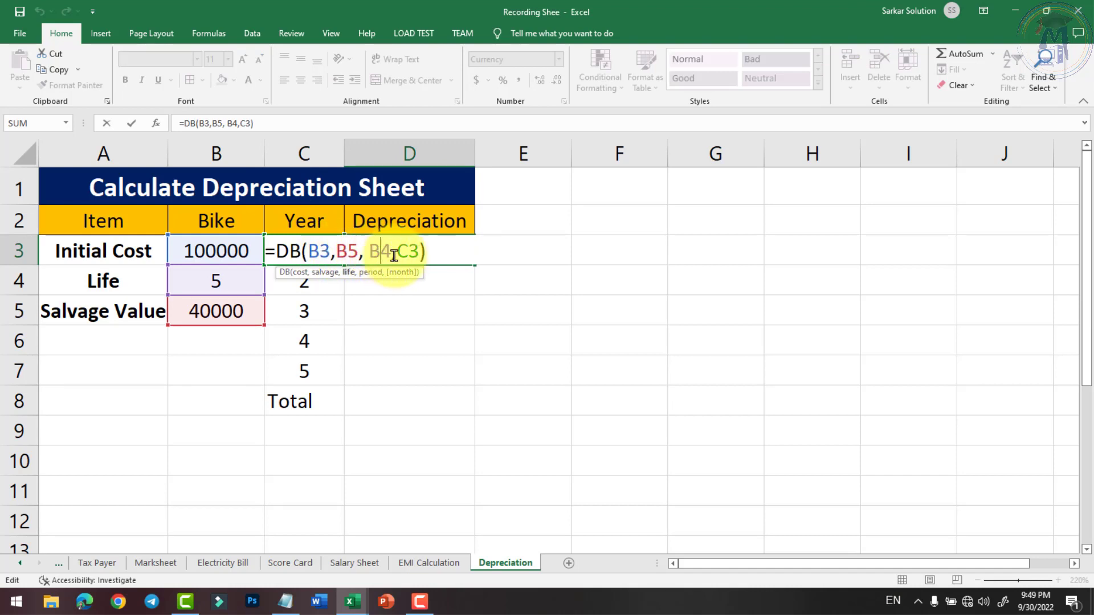
left_click(404, 255)
key("Return")
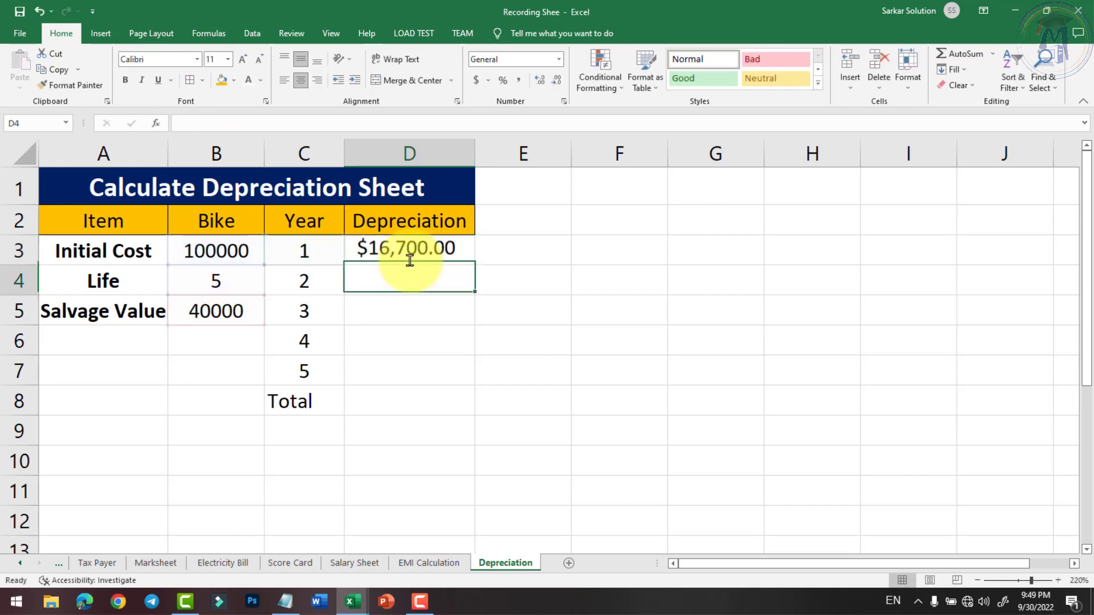
left_click(402, 258)
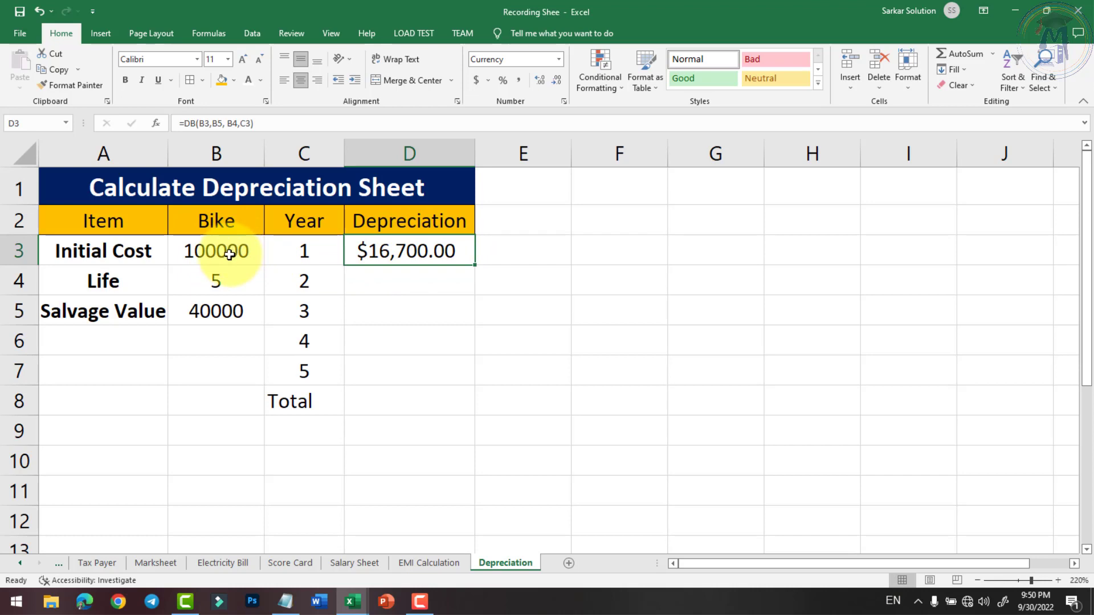
left_click(387, 275)
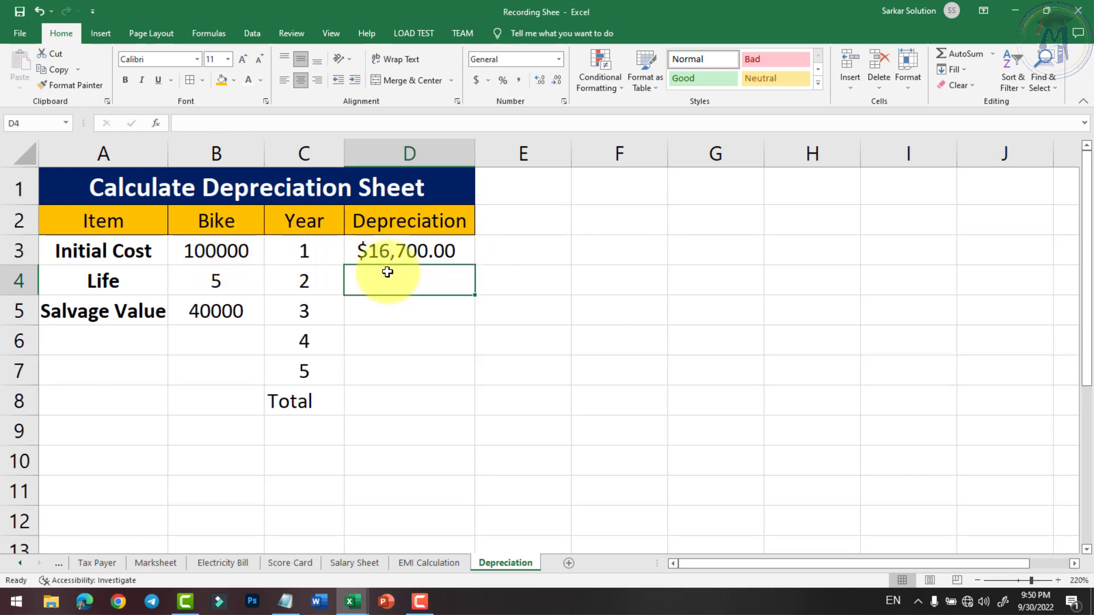
left_click(398, 250)
double_click(404, 259)
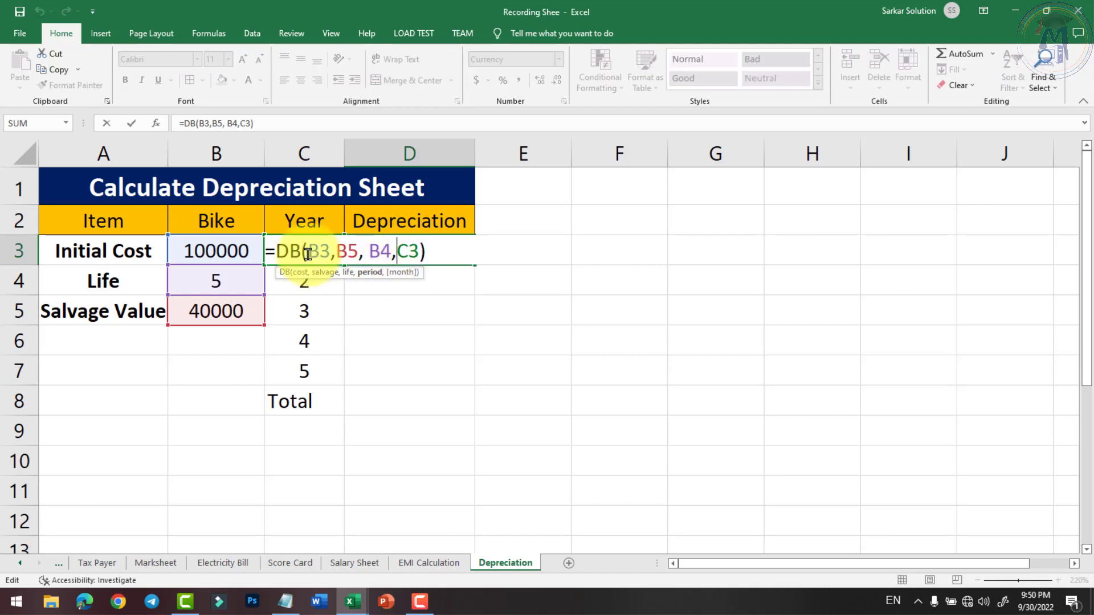
key("Return")
left_click(415, 253)
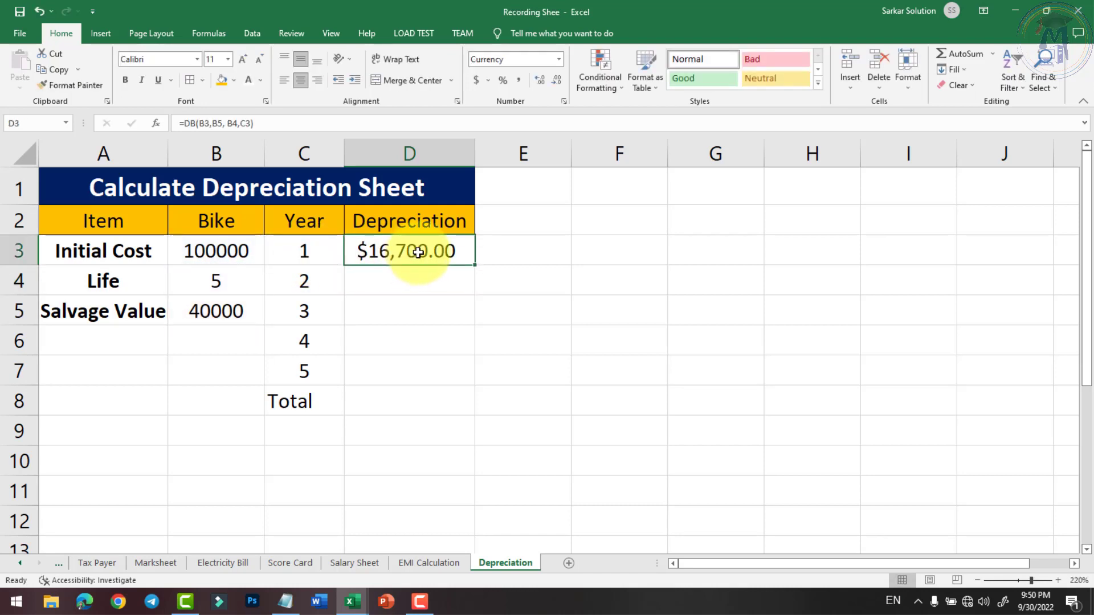
- Make the cost, salvage and life references in D3's formula absolute, giving =DB($B$3,$B$5,$B$4,C3) with the year reference left relative
double_click(419, 252)
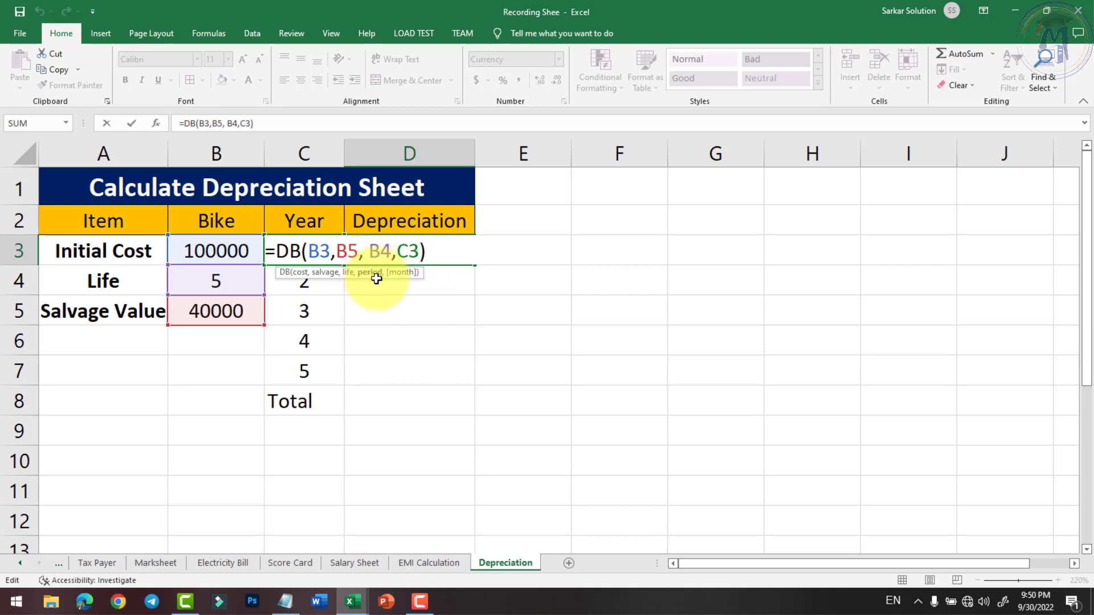
left_click(409, 250)
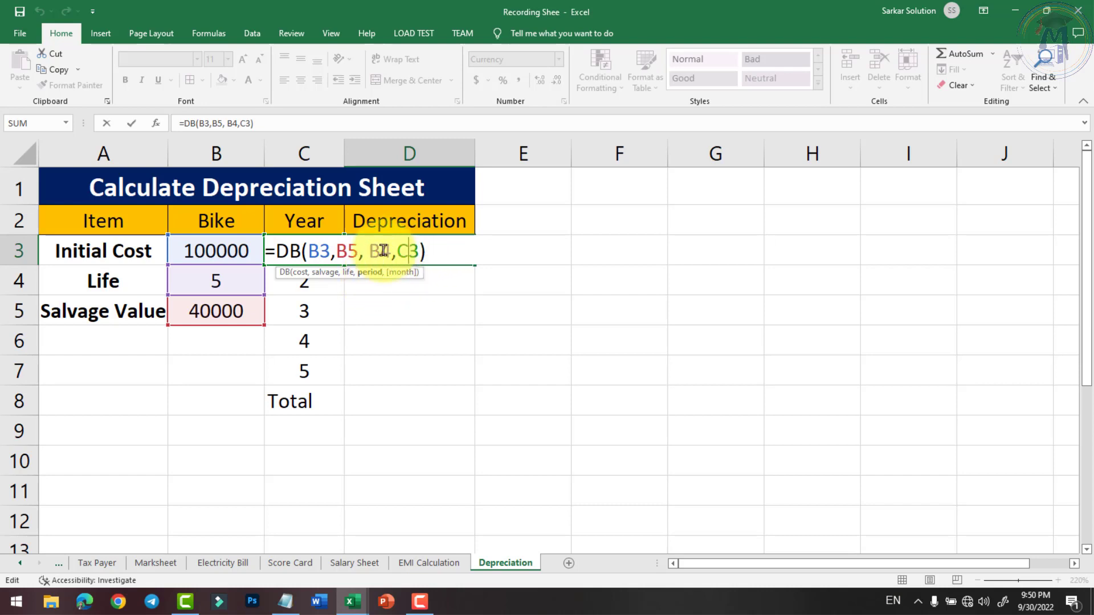
left_click_drag(391, 250, 309, 250)
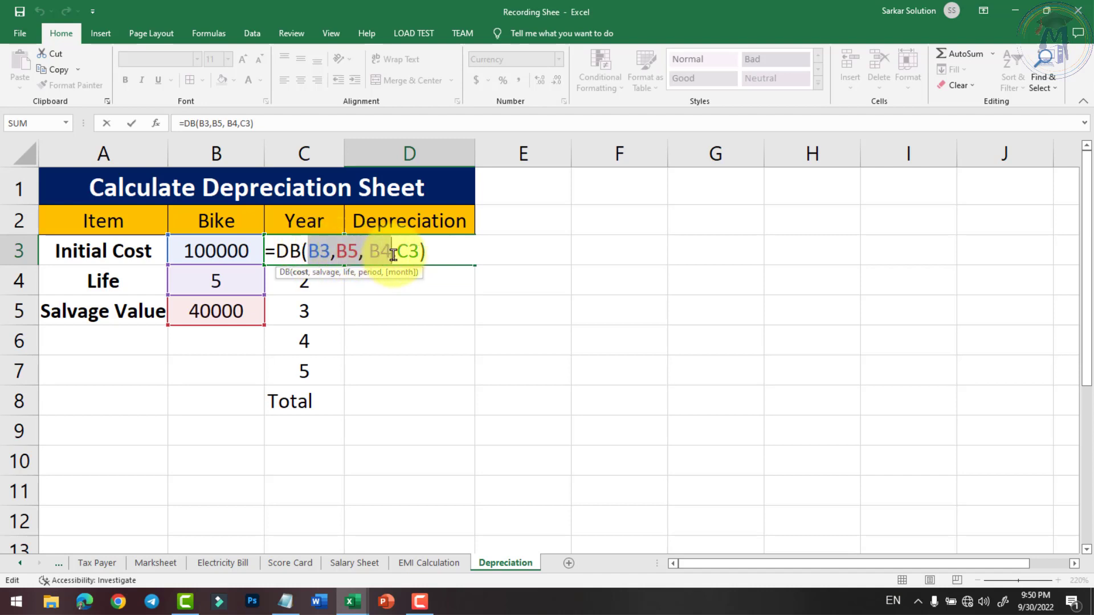
key("F4")
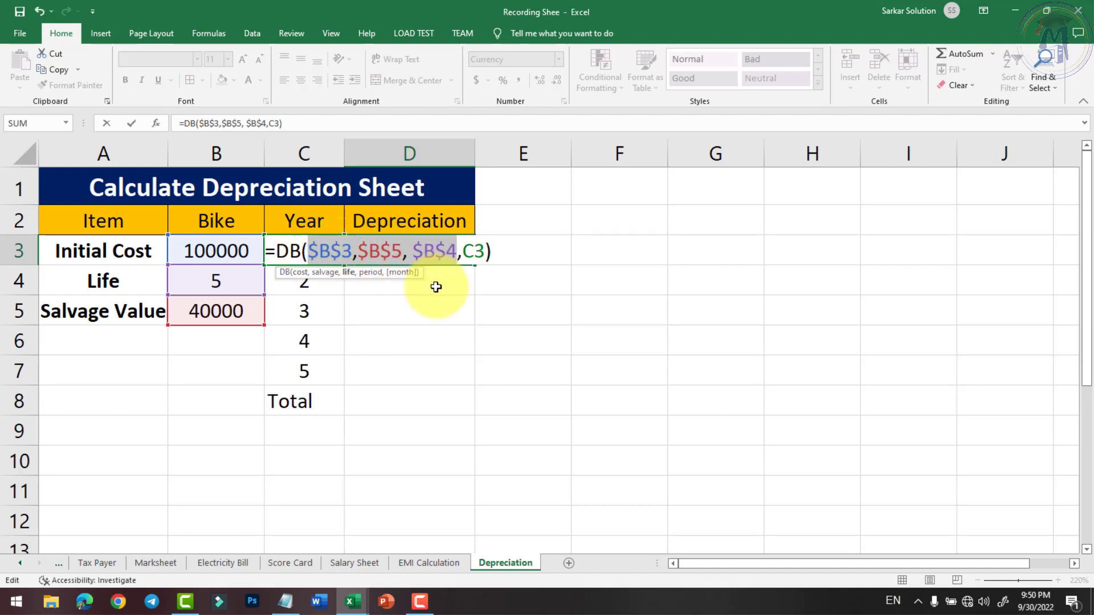
left_click(312, 253)
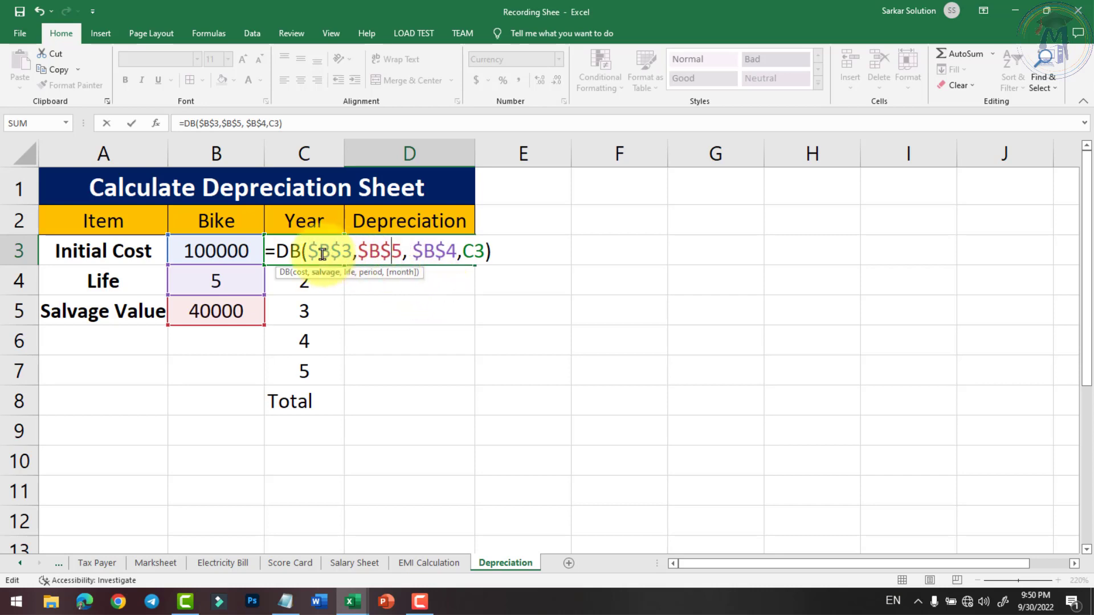
left_click_drag(309, 252, 453, 253)
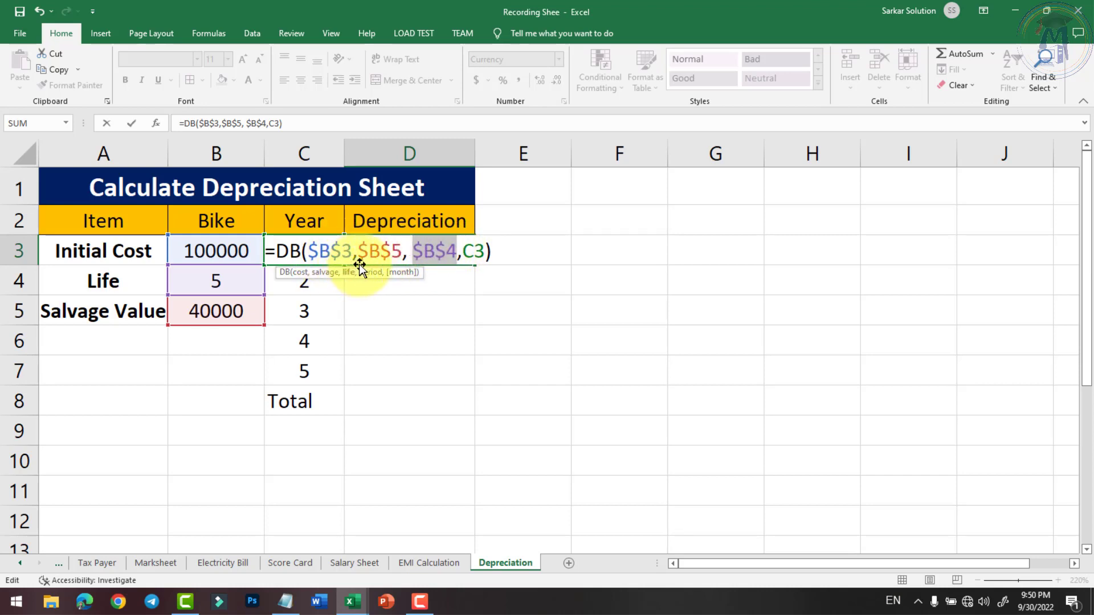
left_click_drag(463, 251, 485, 251)
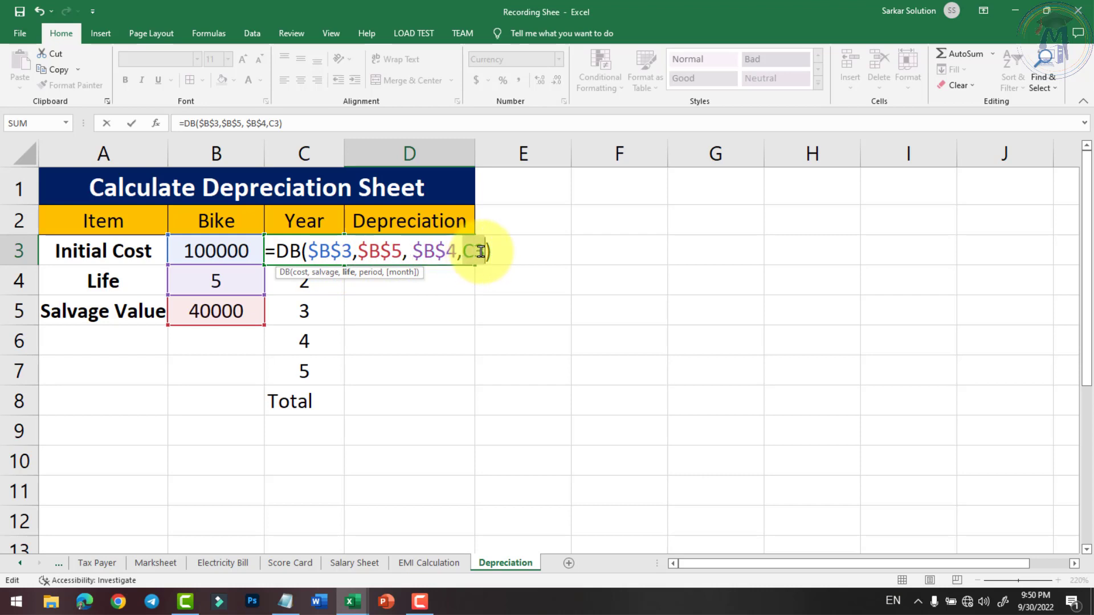
key("Return")
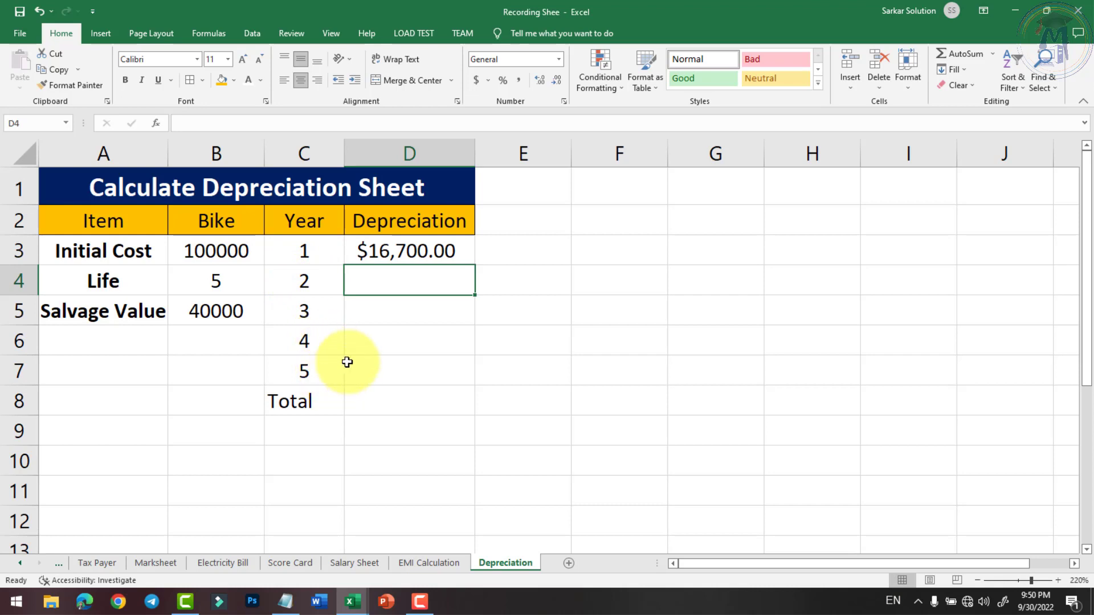
- Fill the depreciation formula from D3 down to D7 and apply the Comma number style to the range
left_click(447, 259)
left_click_drag(474, 265, 451, 393)
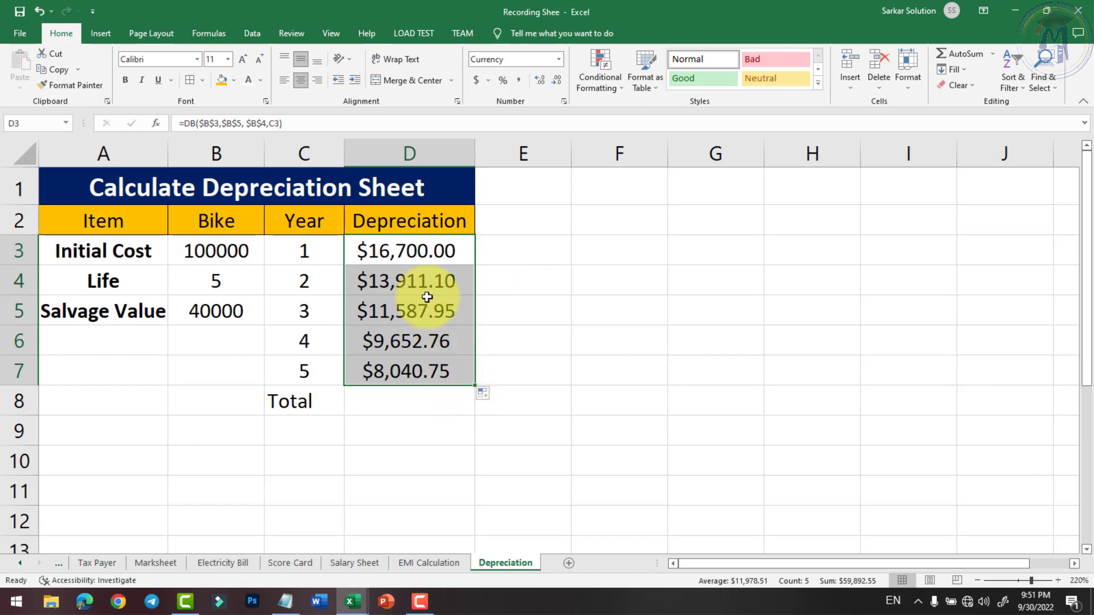
left_click(525, 83)
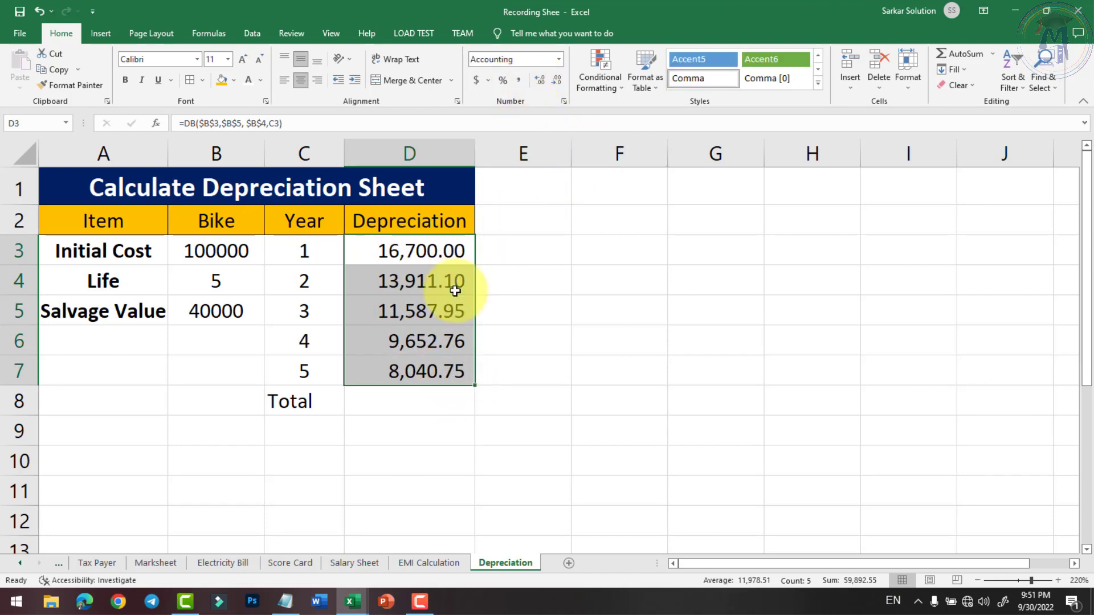
- Enter the formula =SUM(D3:D7) in D8 to total the five years of depreciation
left_click(428, 397)
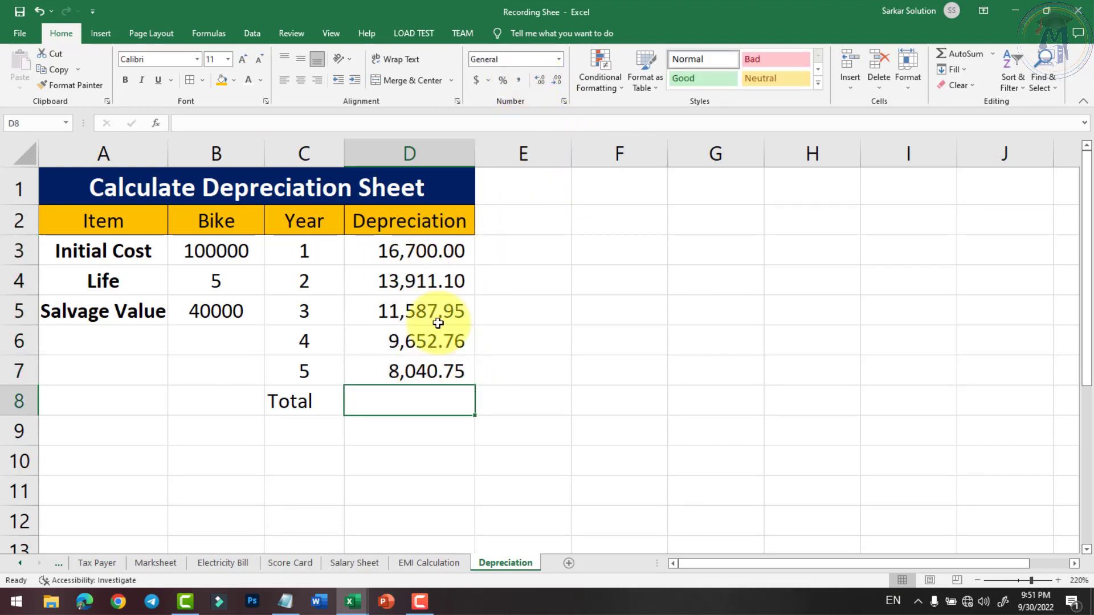
type("sum")
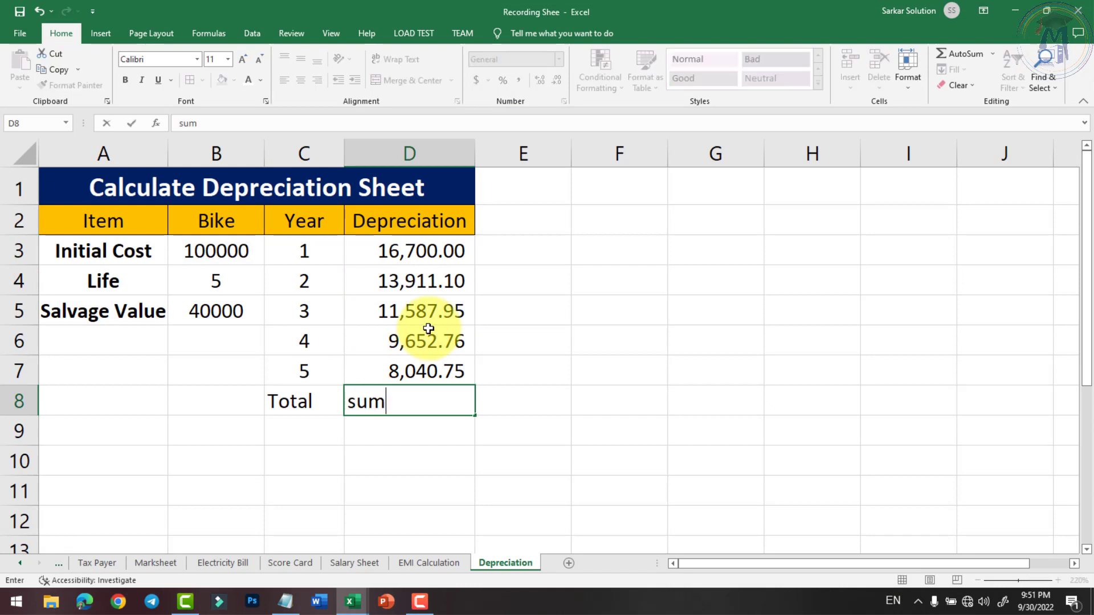
type("sum(")
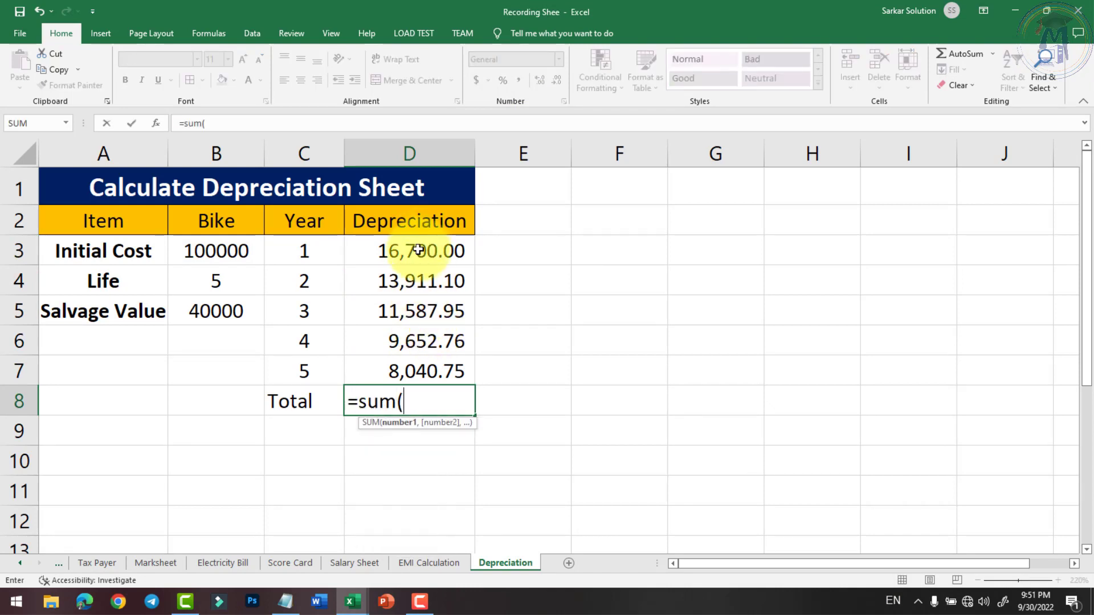
left_click_drag(424, 250, 440, 373)
type(")")
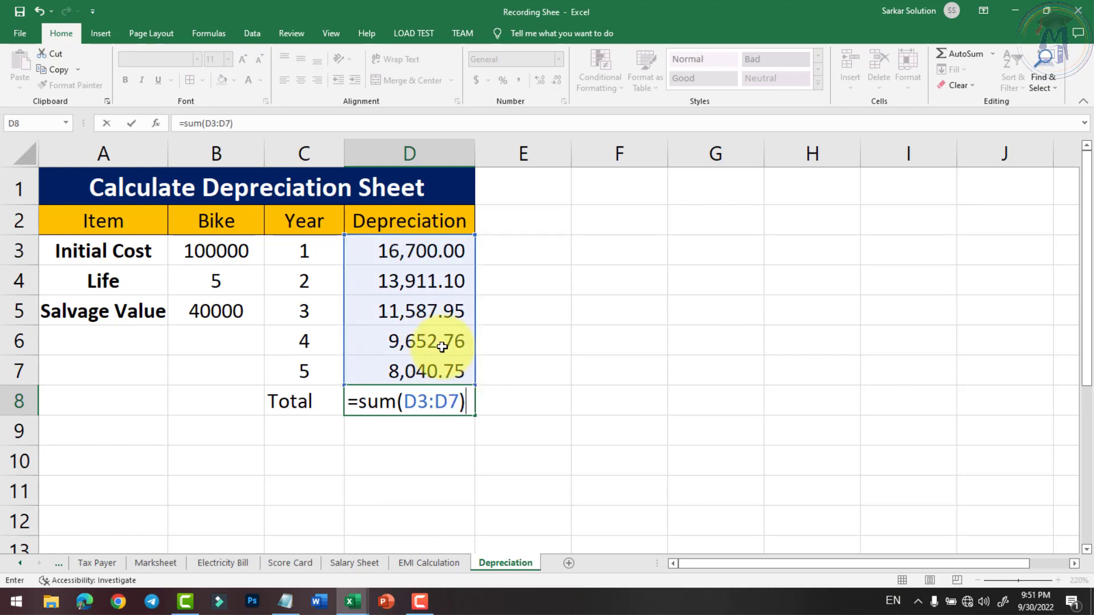
key("Return")
left_click(416, 406)
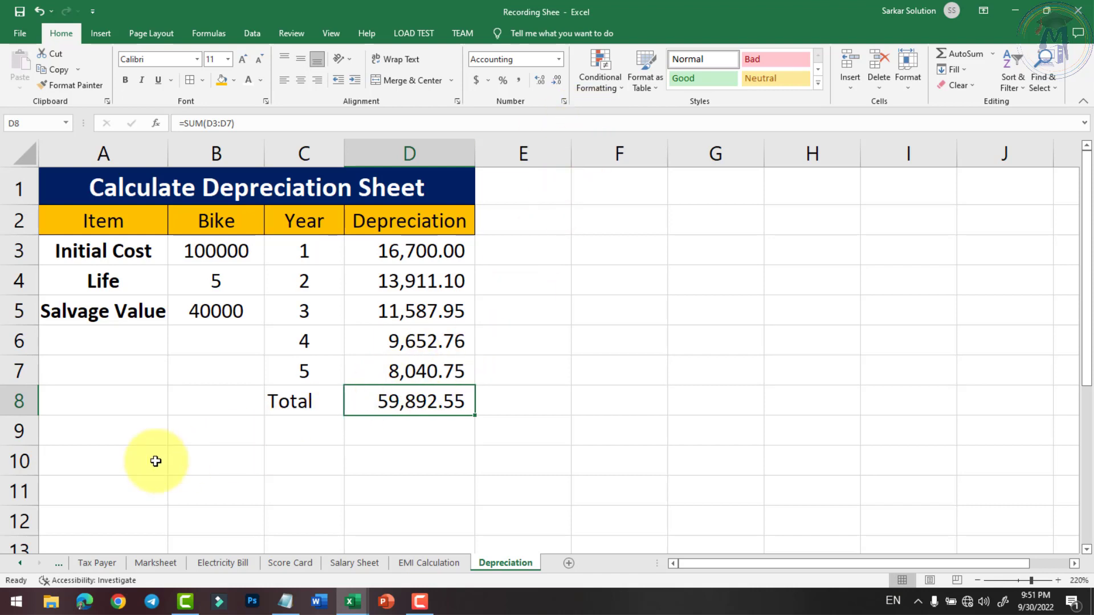
- Enter the label "Initial Cost" in A10 and the value 100000 in B10
left_click(91, 466)
type("in")
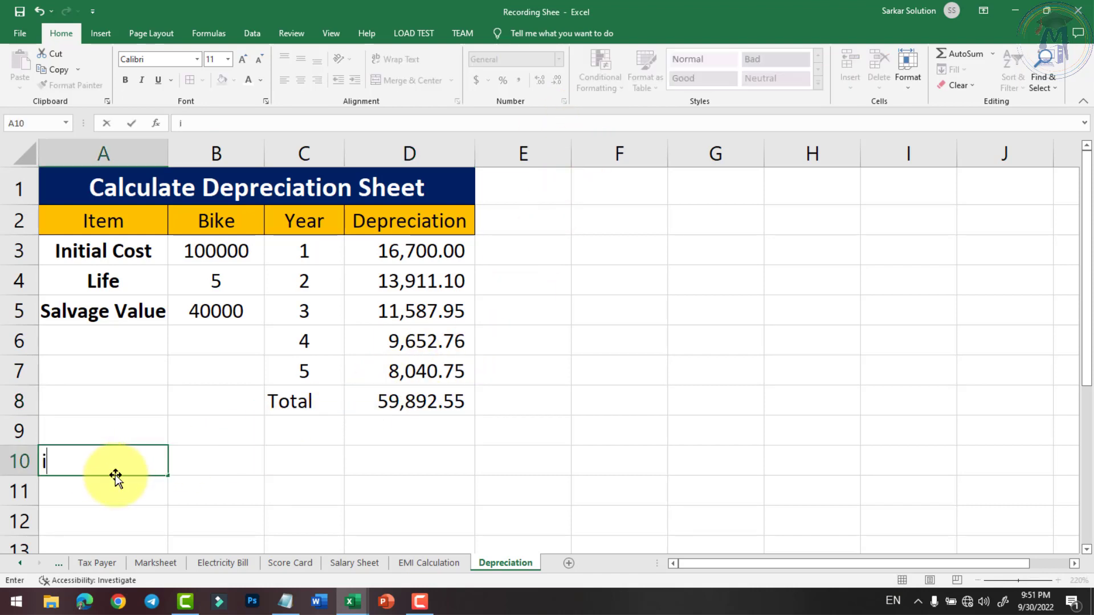
key("BackSpace")
key("BackSpace")
type("Initial")
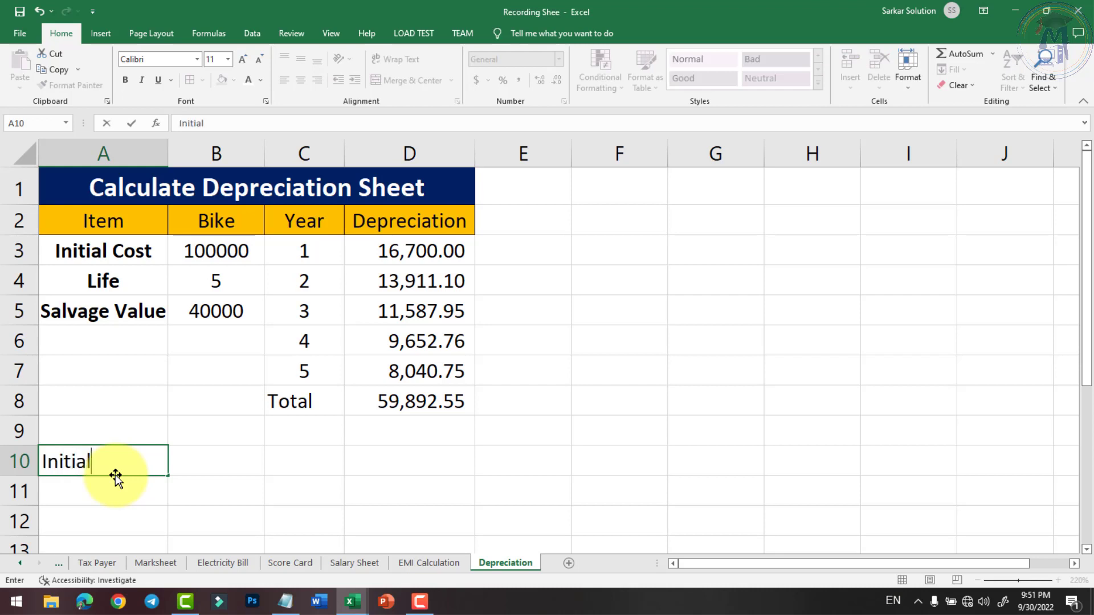
type(" Cost")
key("Tab")
type("1")
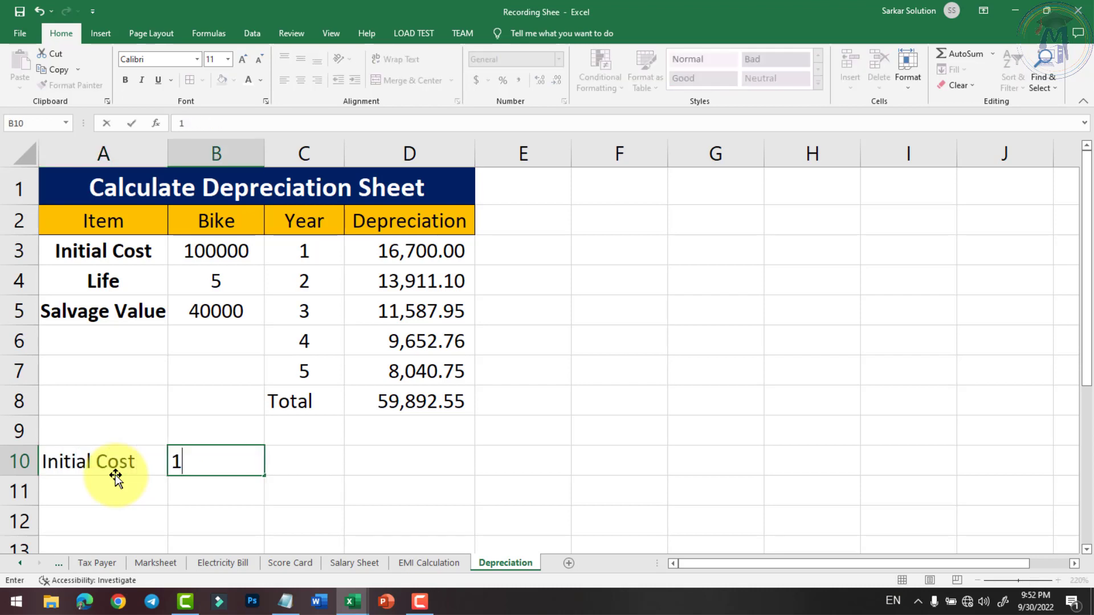
type("00000")
key("Return")
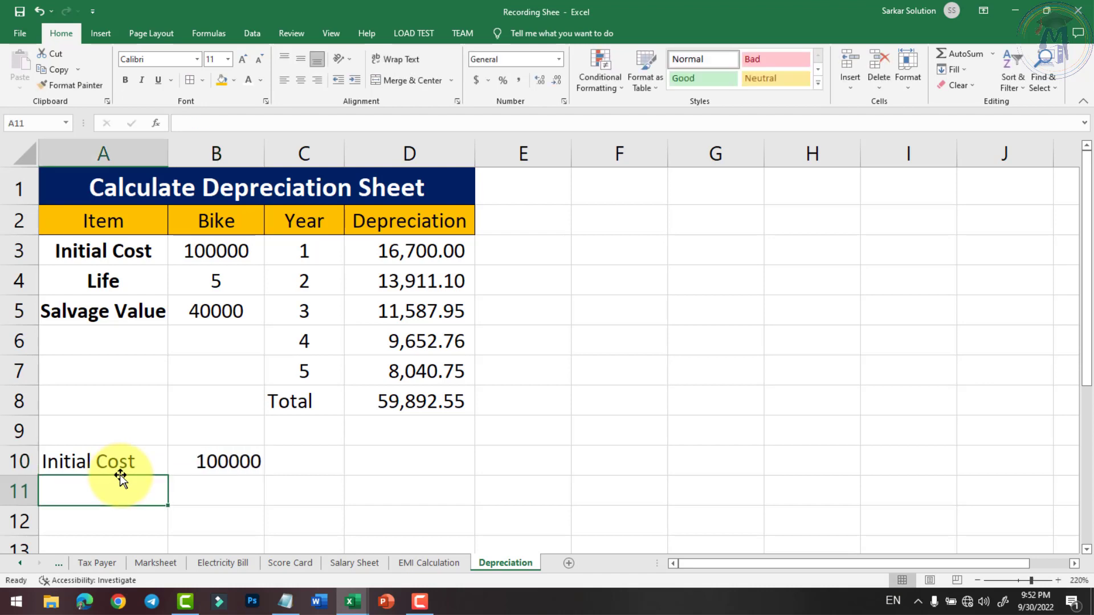
- Enter the label "Total Dep." in A11 and link B11 to the depreciation total with =D8
type("Total")
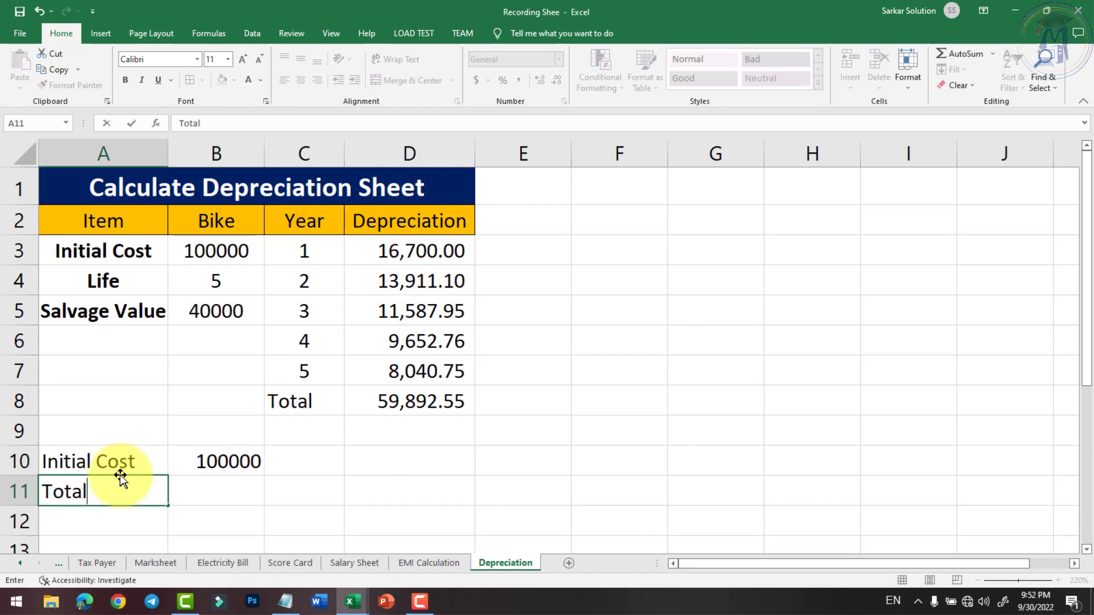
type(" Dep.")
key("Tab")
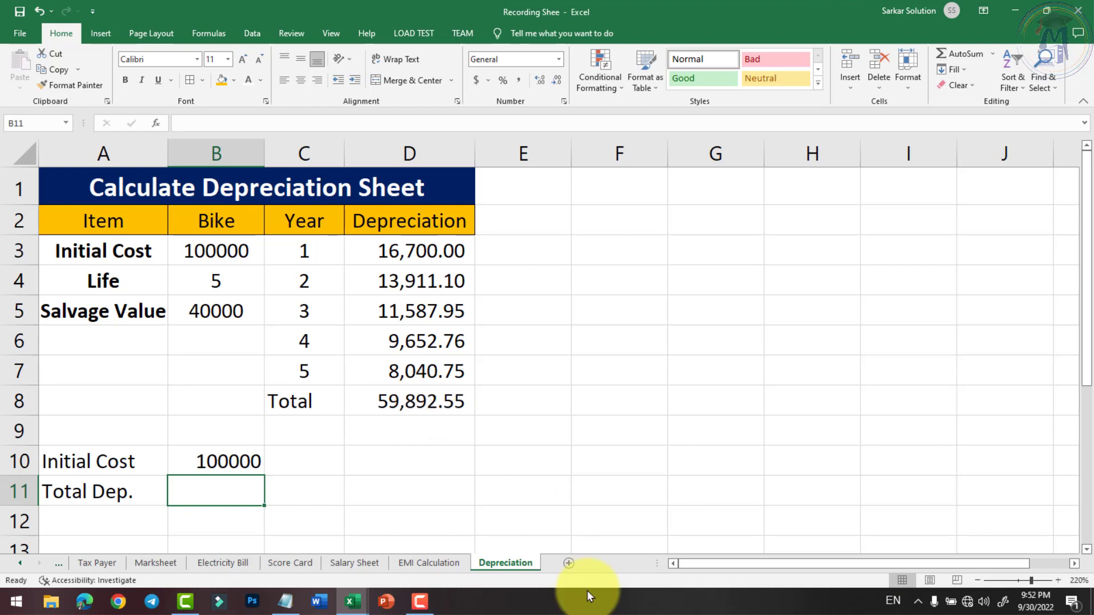
type("=")
left_click(435, 405)
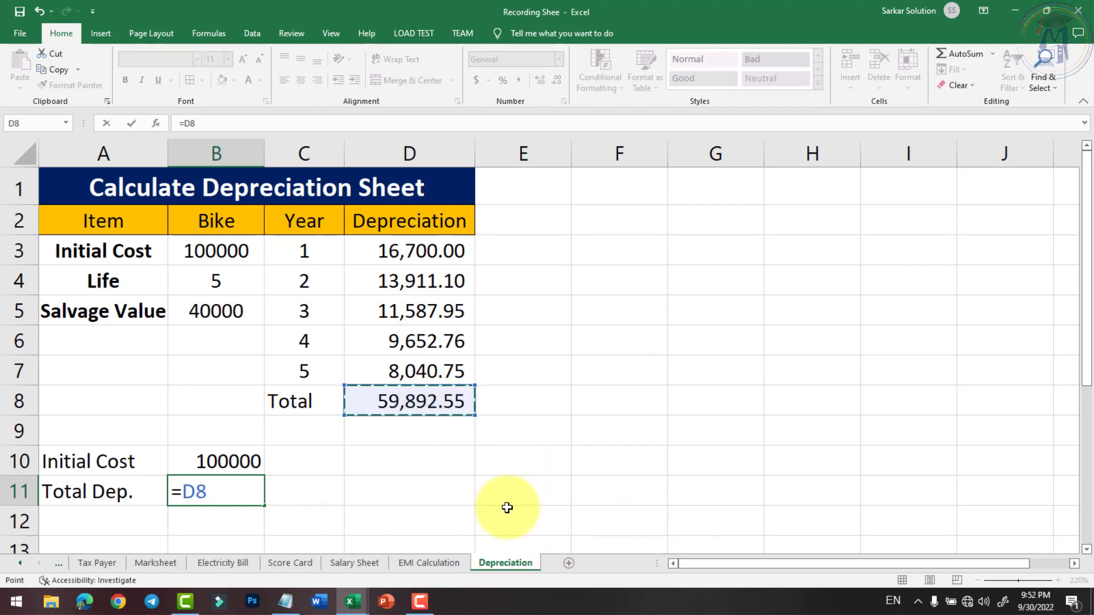
key("Return")
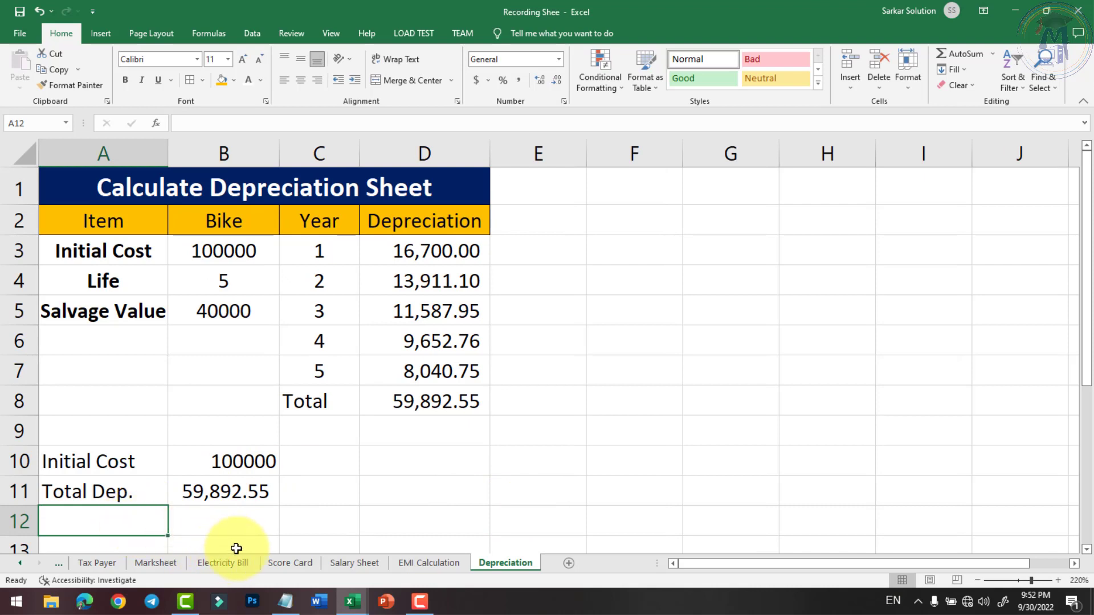
- Enter the label "Difference" in A12 and the formula =B10-B11 in B12 to subtract total depreciation from the initial cost
type("Di")
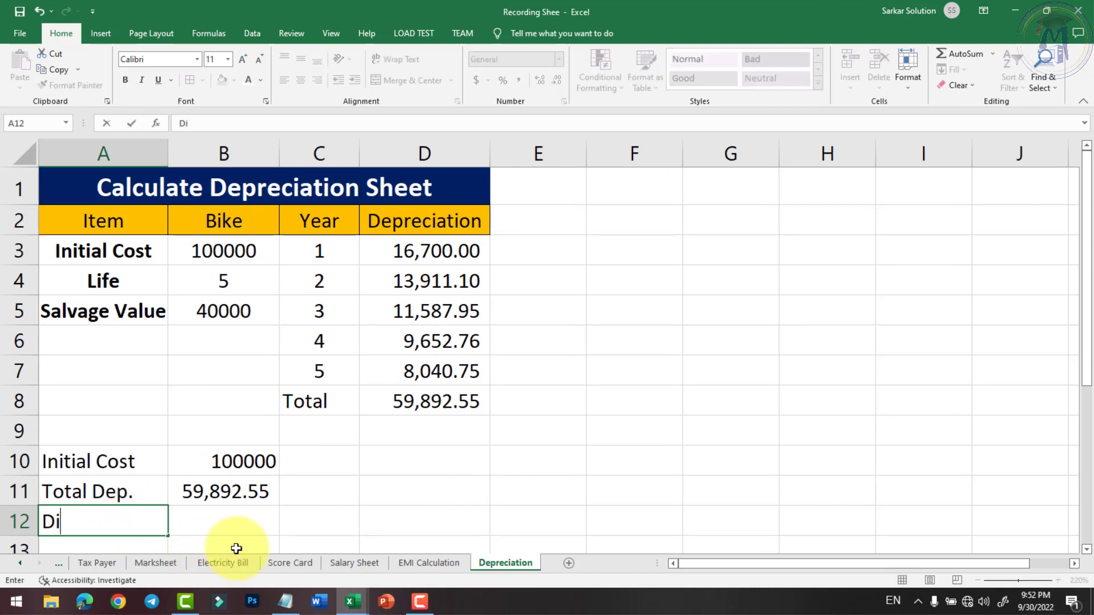
type("fference")
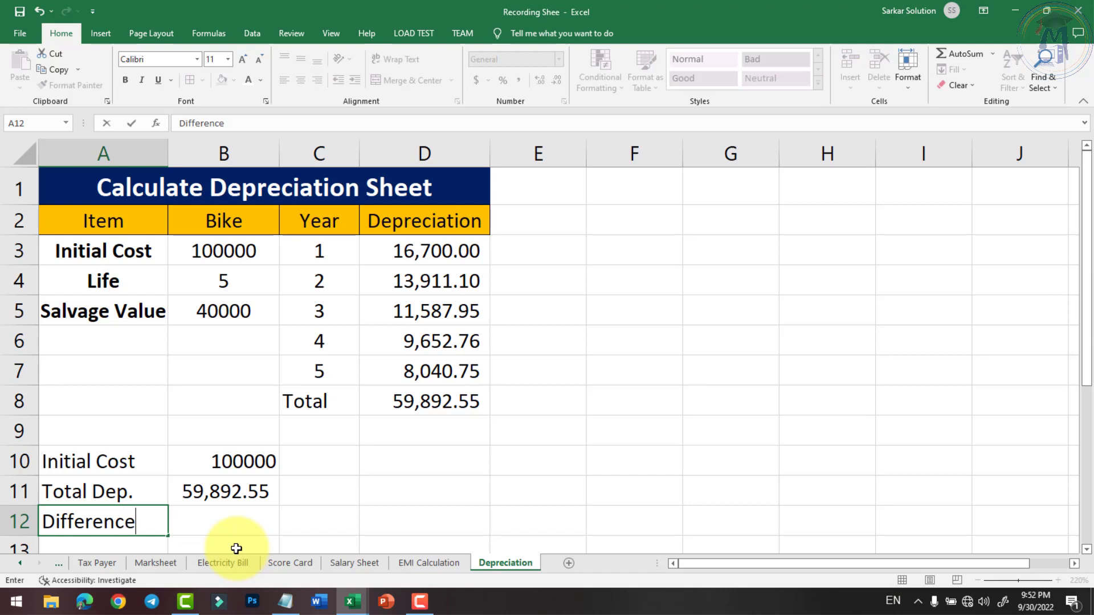
key("Tab")
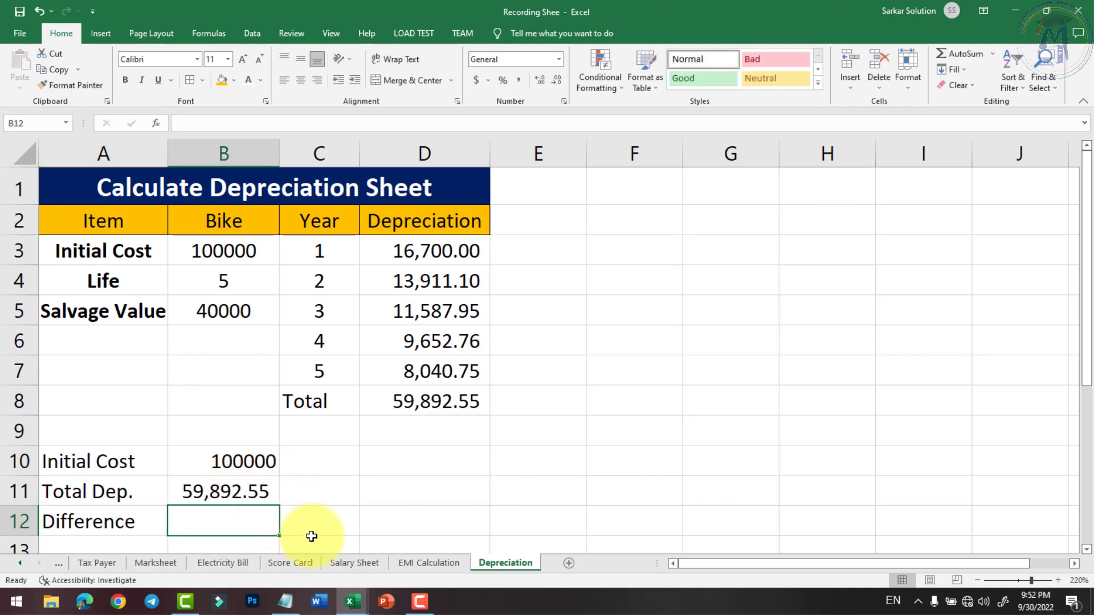
key("Up")
key("Up")
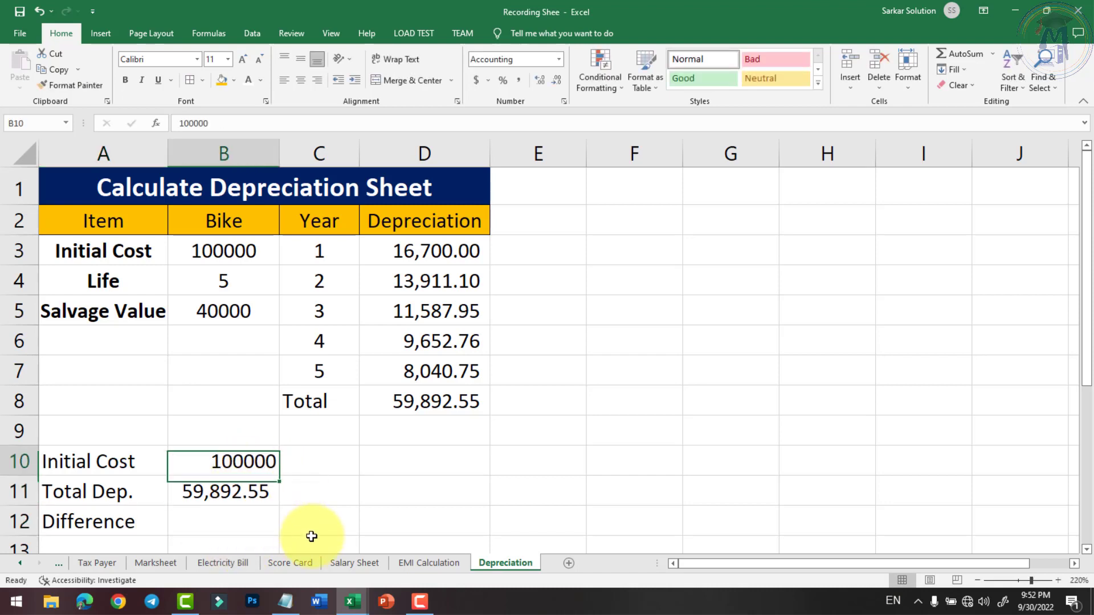
key("Down")
key("Down")
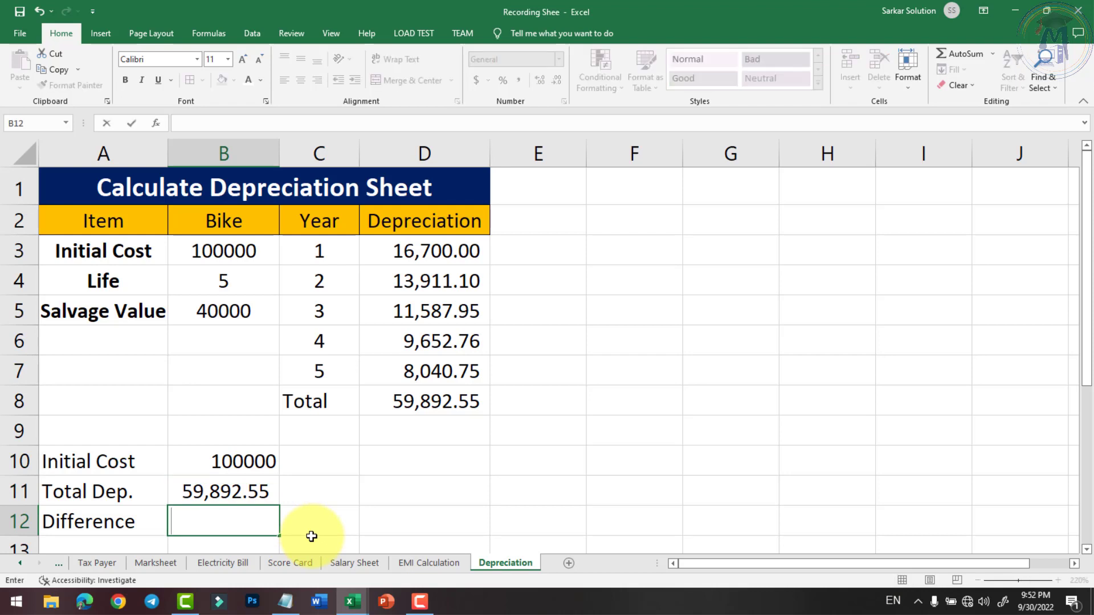
type("=")
key("Up")
key("Up")
key("Up")
key("Down")
type("-")
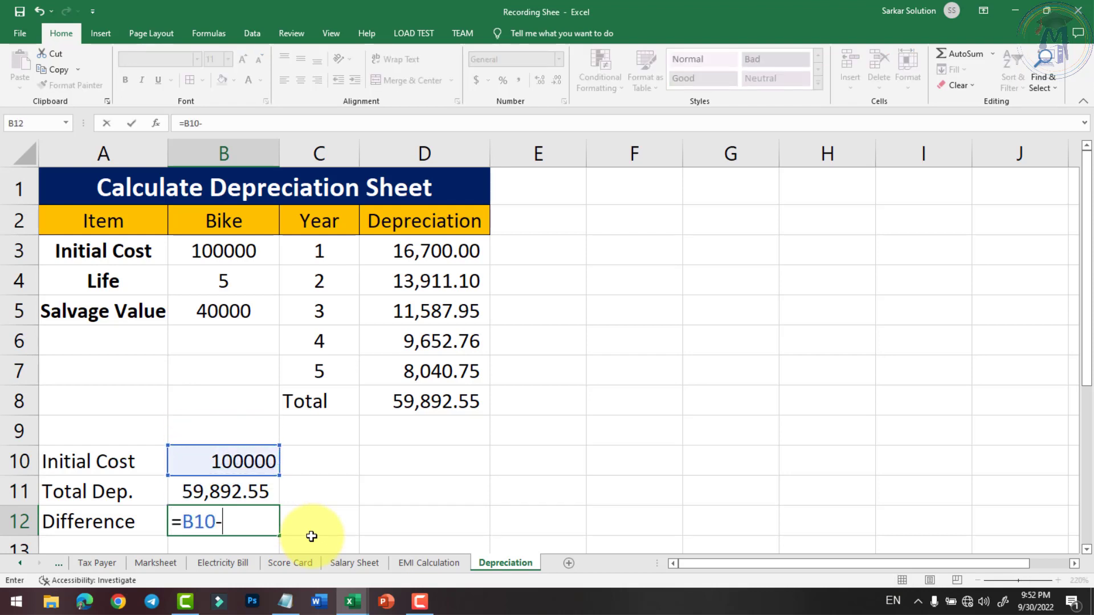
key("Up")
key("Return")
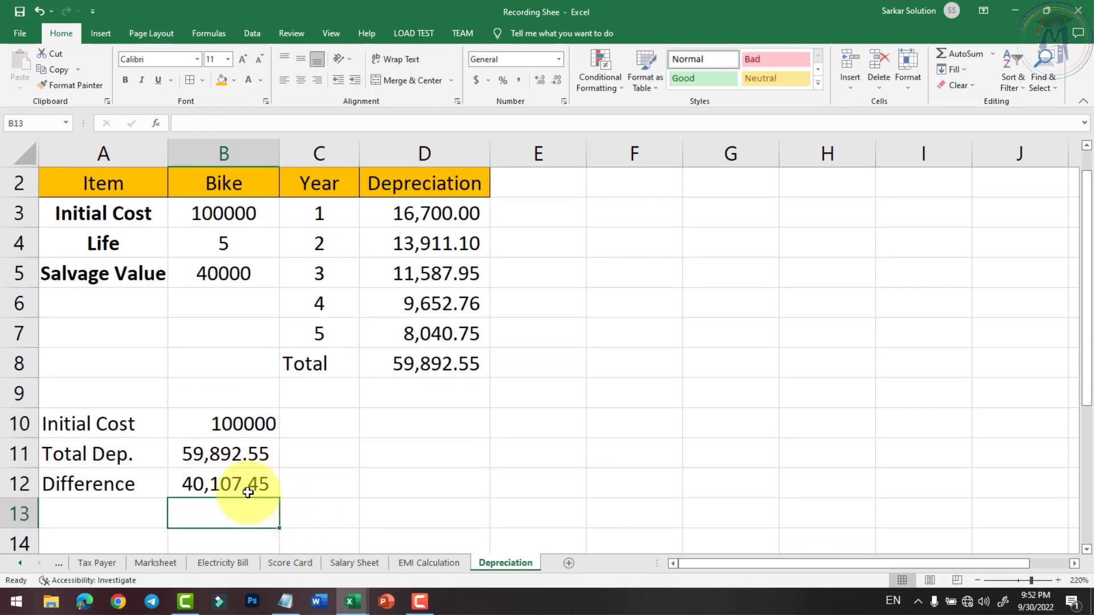
- Review the initial cost, total depreciation and difference in B10:B12 together with the depreciation table above
left_click(274, 489)
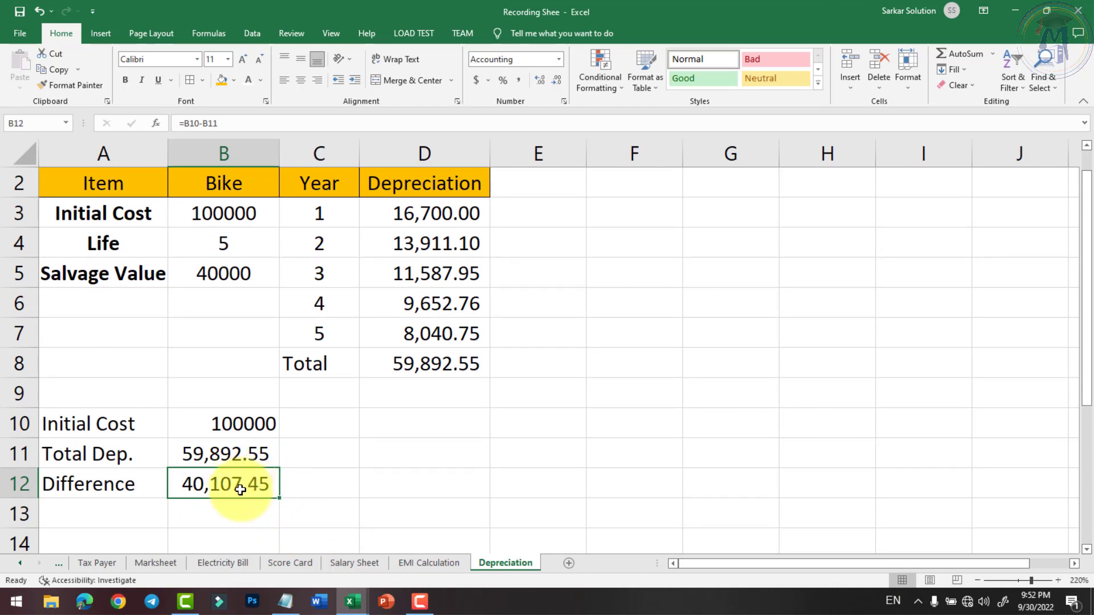
left_click(238, 454)
left_click(235, 432)
left_click(236, 447)
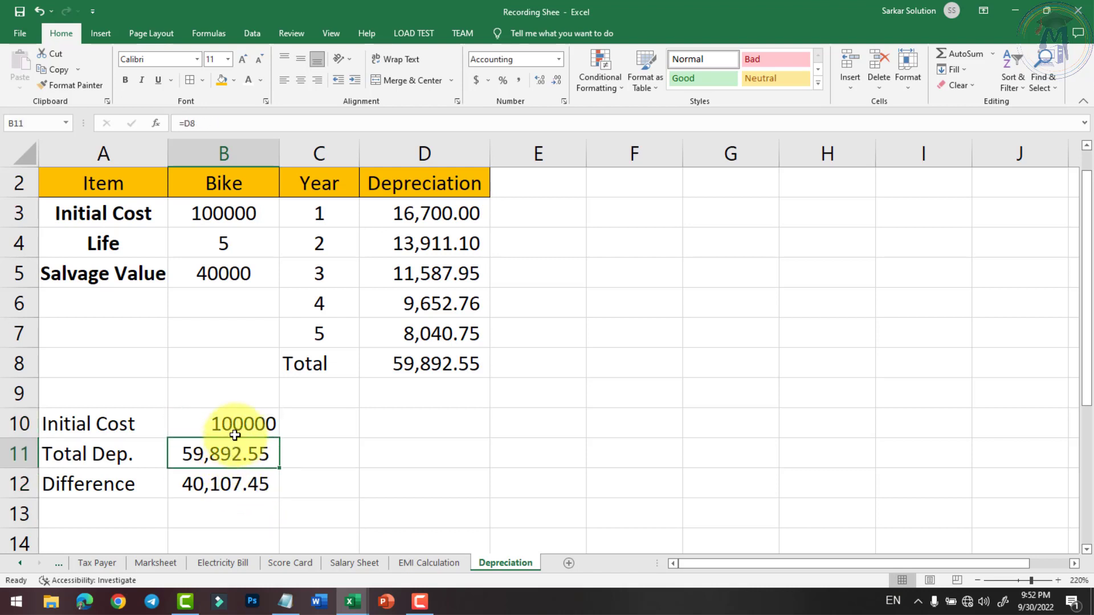
left_click(225, 487)
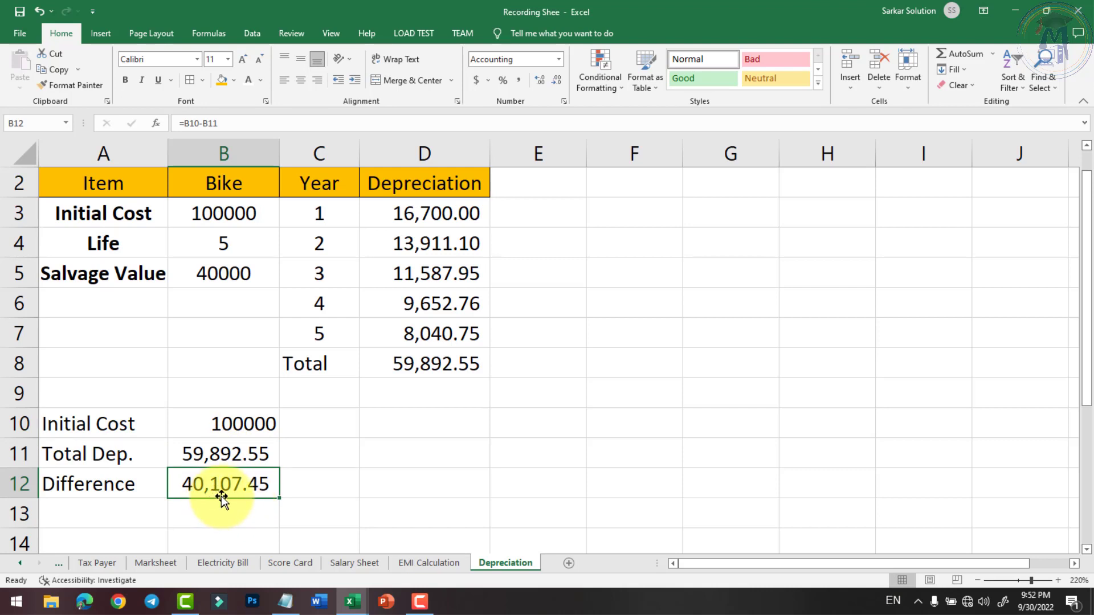
scroll(220, 496, "down", 1)
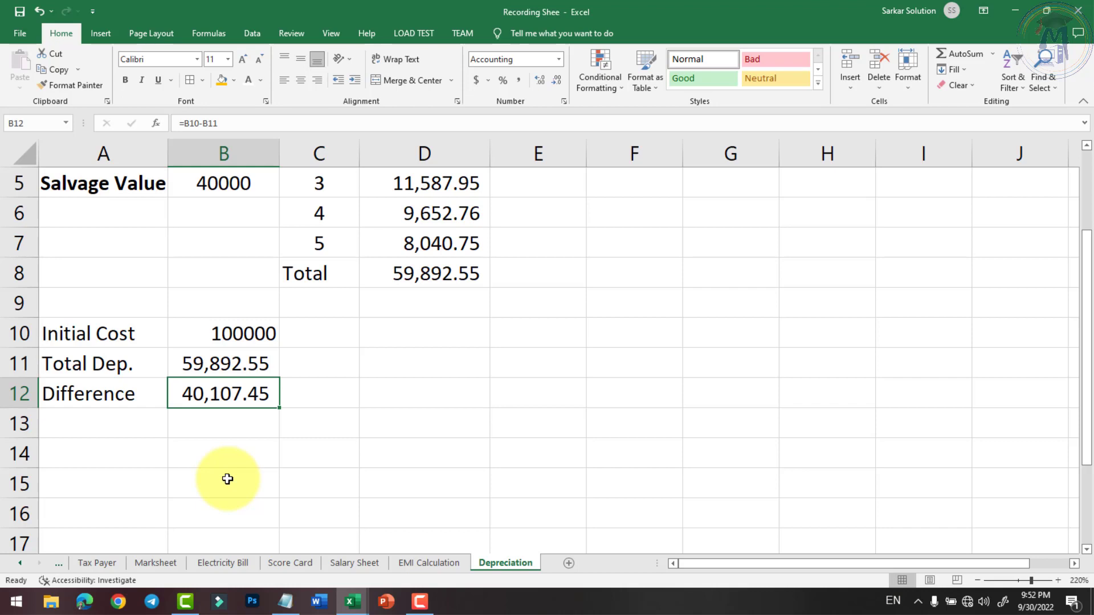
scroll(388, 371, "up", 2)
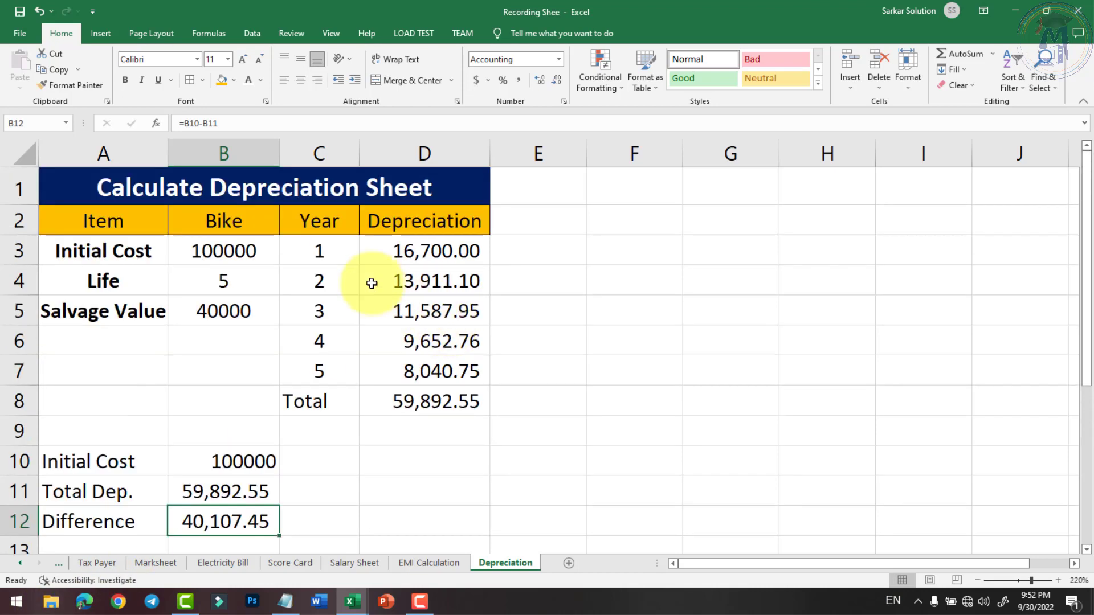
- Review the bike's initial cost in B3, the first two years' depreciation in D3:D4 and the summary in rows 10 to 12
left_click(231, 256)
left_click(435, 256)
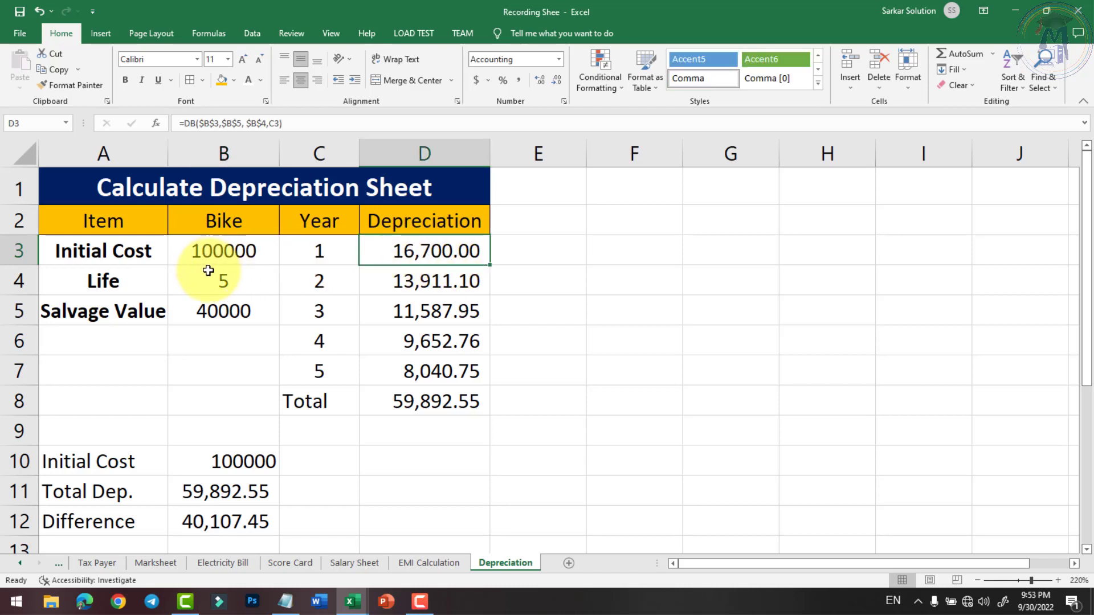
left_click(417, 282)
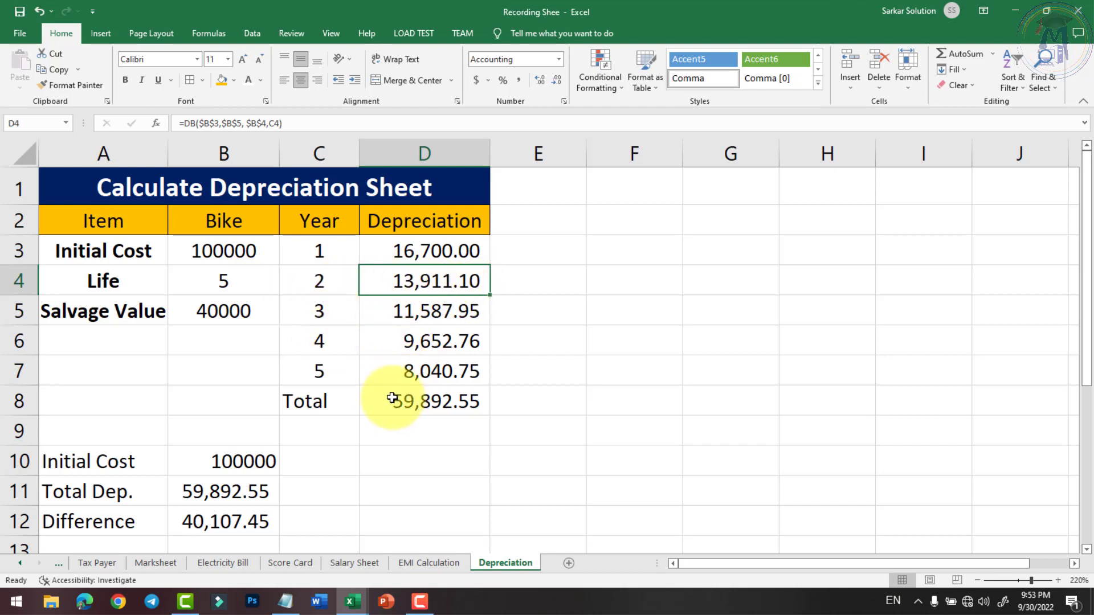
scroll(392, 397, "down", 1)
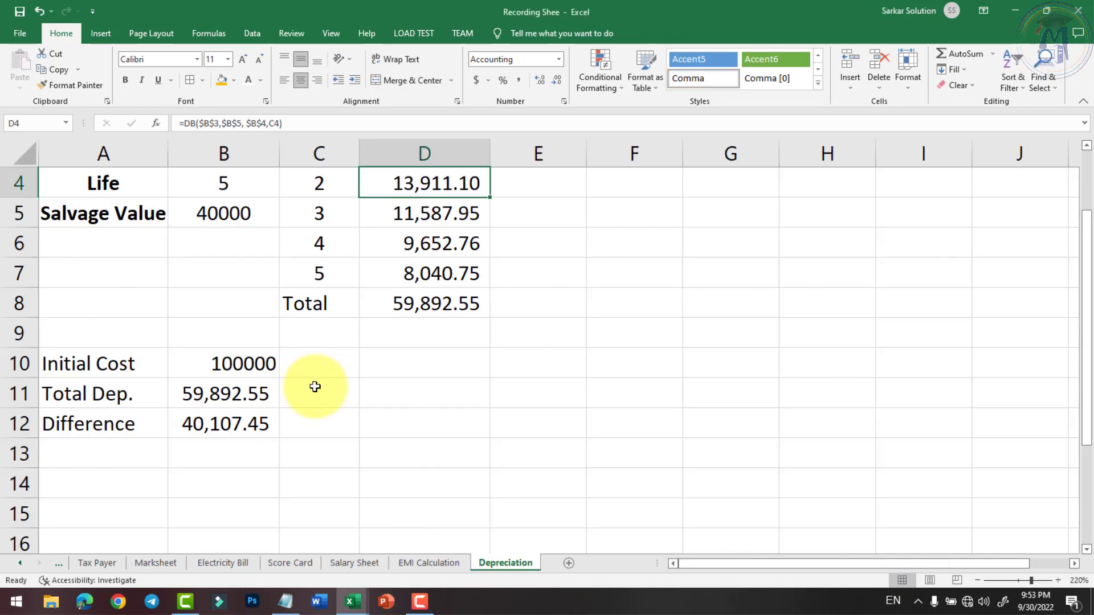
left_click(402, 339)
left_click(300, 365)
scroll(110, 391, "down", 1)
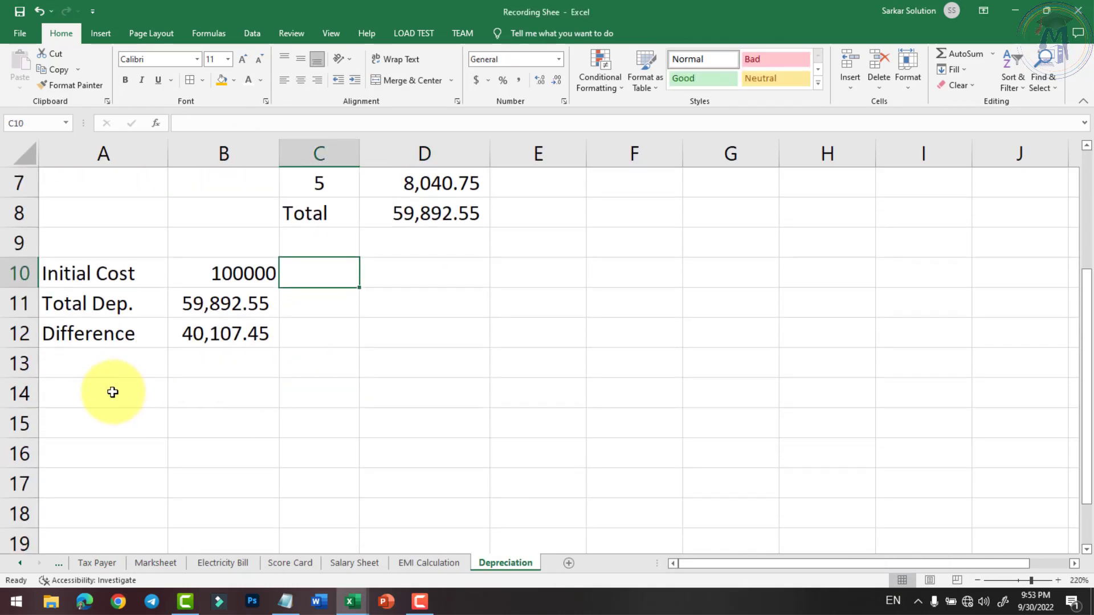
- Start a year-by-year table in row 14 with the headings "Year" in A14 and "Value" in B14
left_click(165, 395)
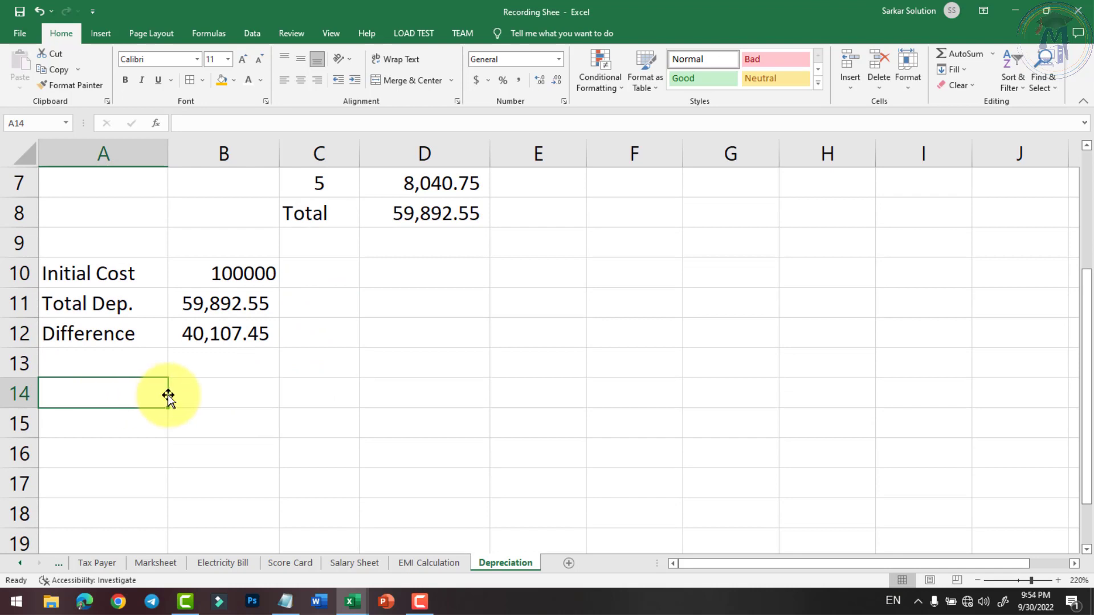
type("Year")
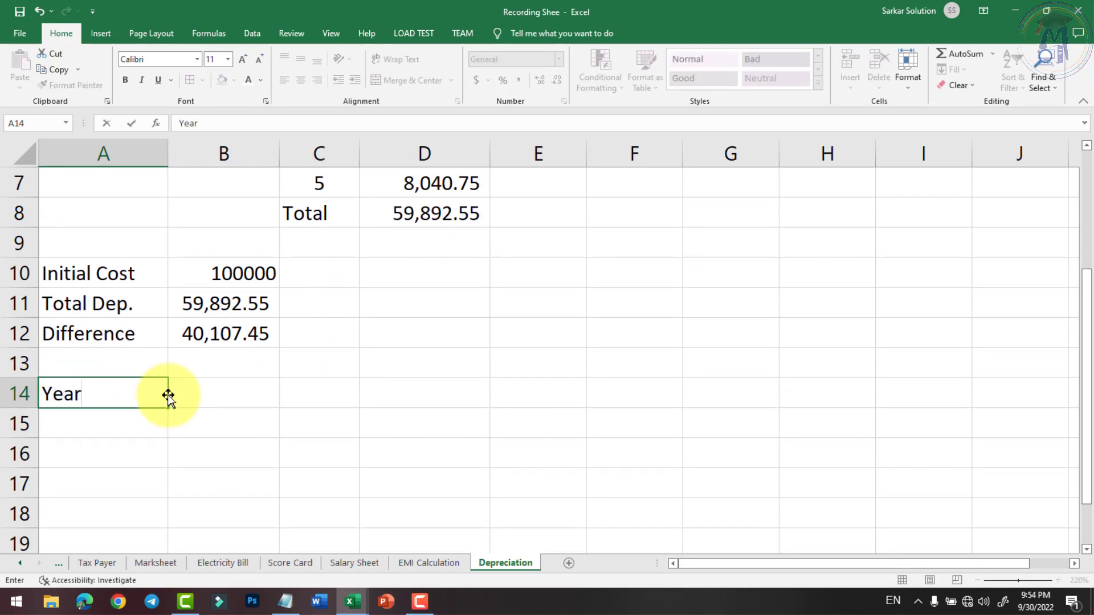
key("Tab")
type("Valy")
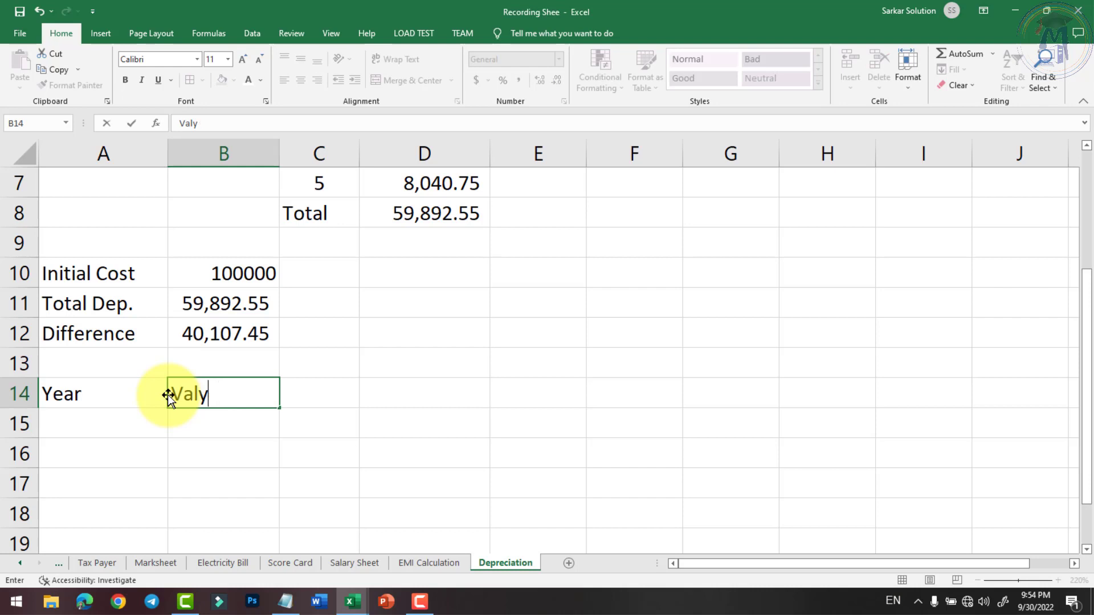
key("BackSpace")
type("ue")
key("Tab")
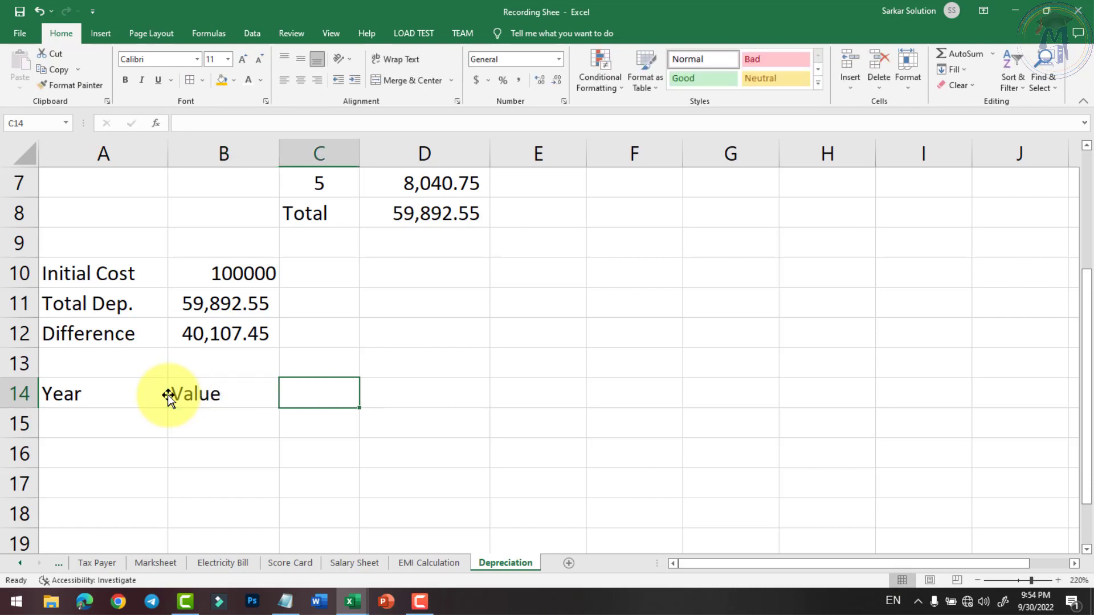
- Add the headings "Rate of Dep." in C14, "Dep Amount" in D14 and "Value After Dep." in E14
type("Rat")
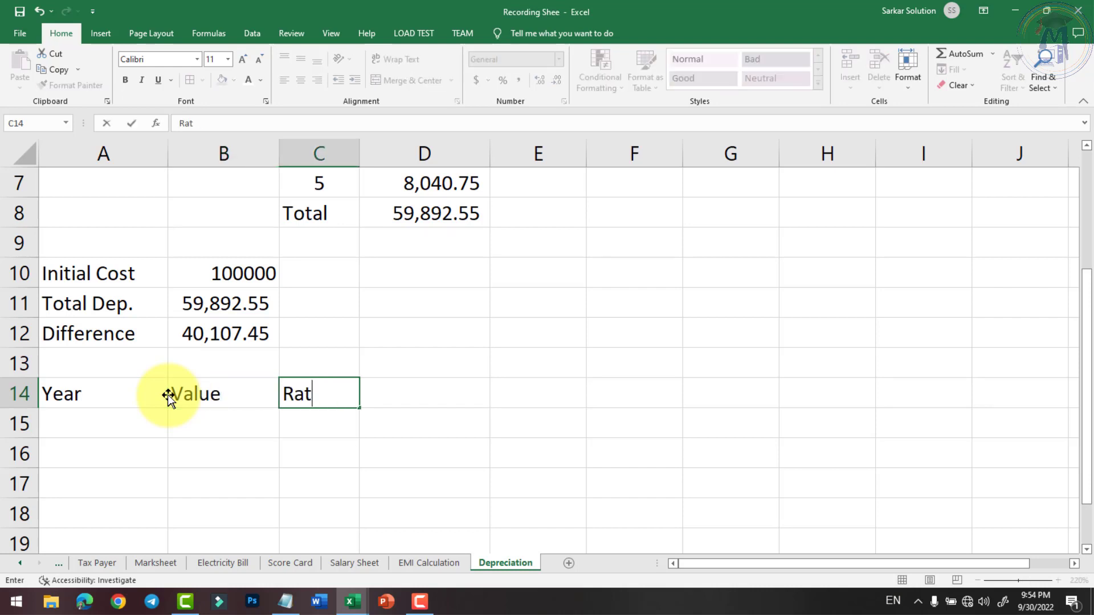
type("e of Dep.")
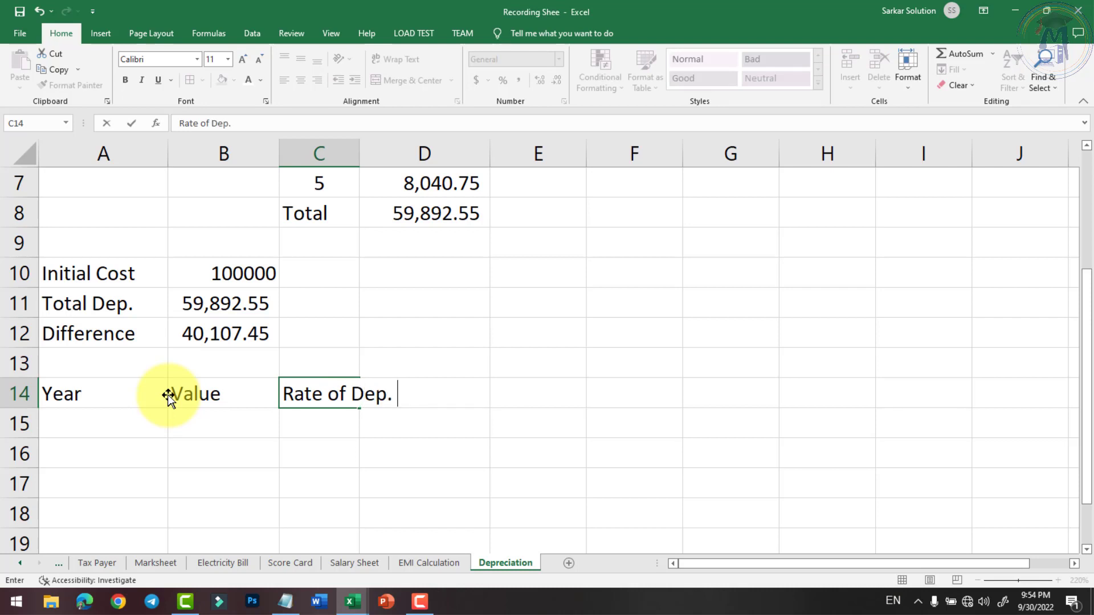
key("Tab")
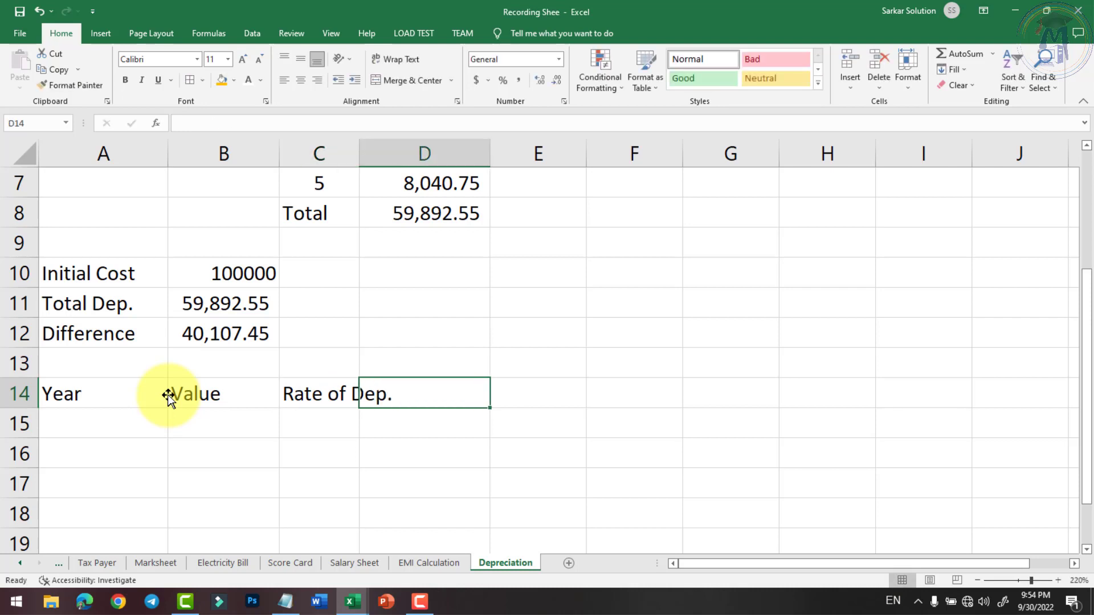
type("De")
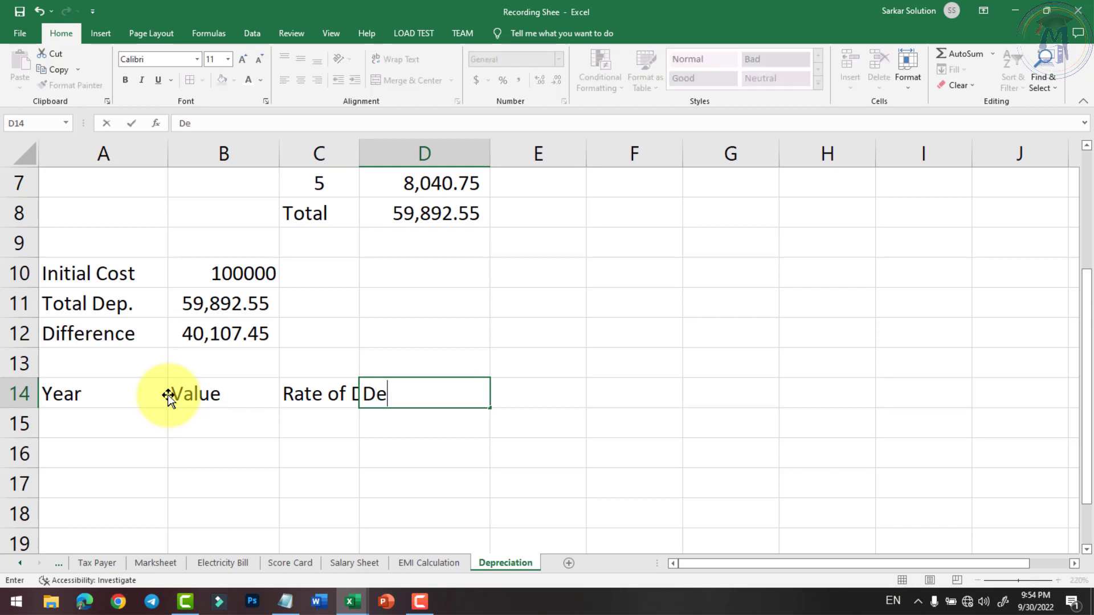
type("p Amount")
key("Tab")
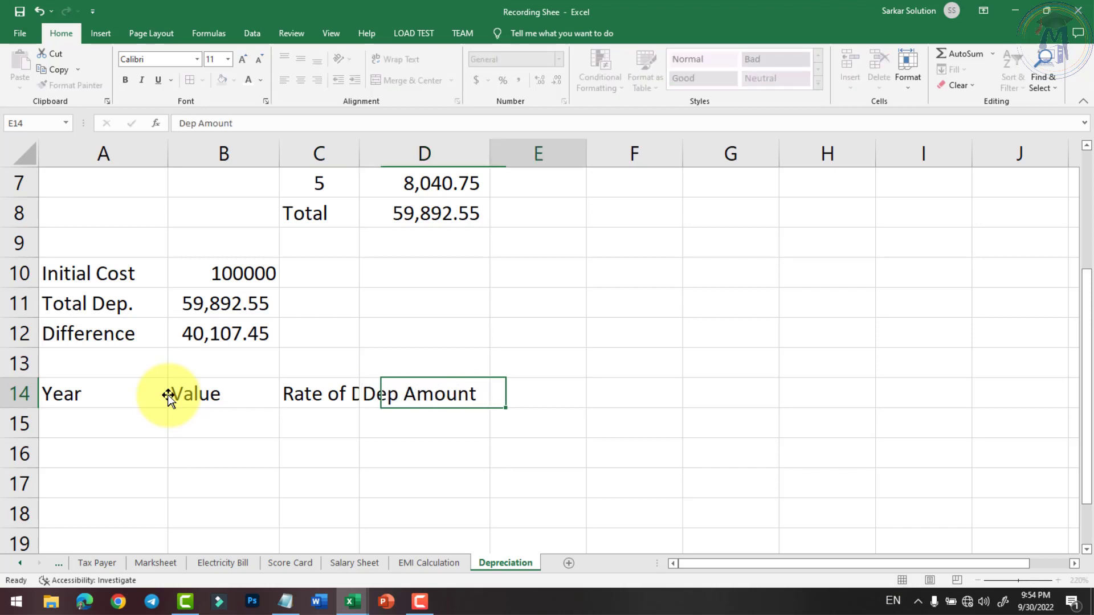
type("Value Afte")
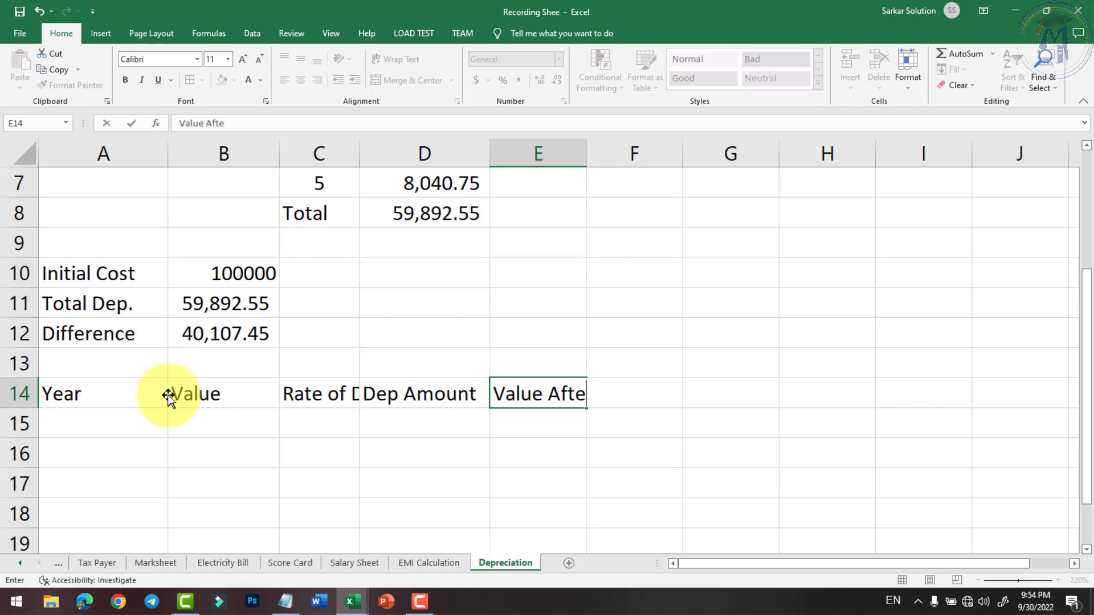
type("r Dep.")
key("Return")
- AutoFit the column widths to the row 14 headings and widen column B enough to show its amounts in full
left_click_drag(146, 392, 638, 393)
left_click(908, 71)
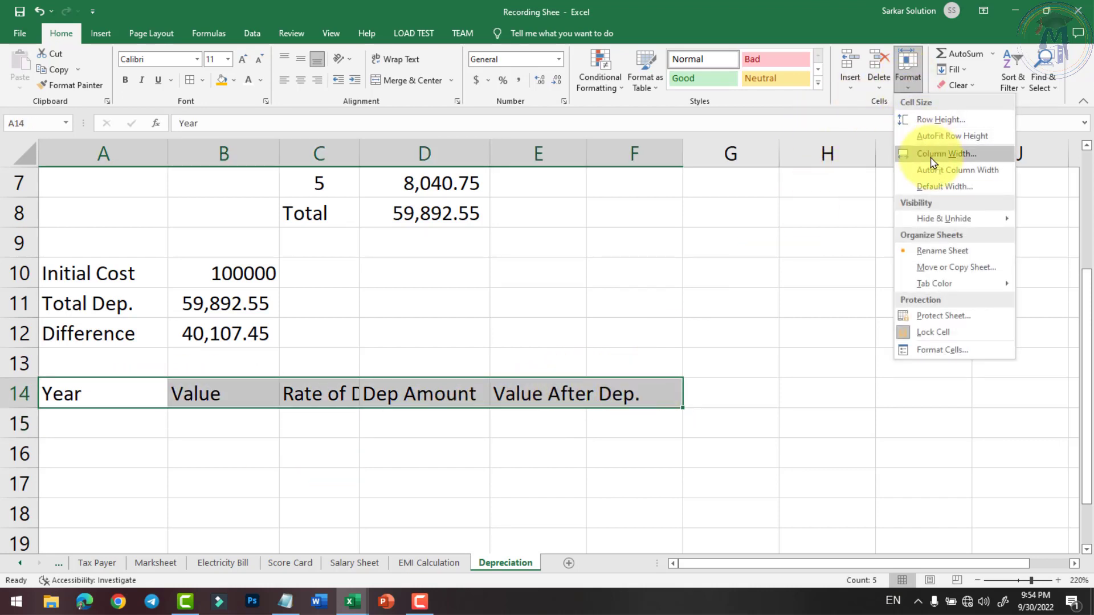
left_click(940, 170)
left_click(314, 418)
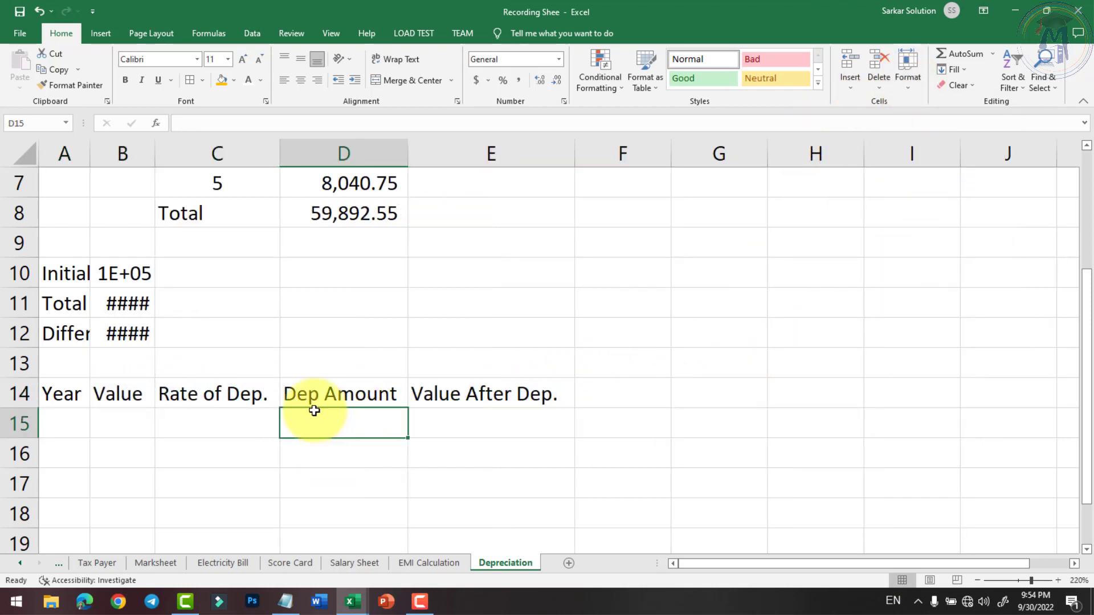
left_click_drag(154, 148, 210, 149)
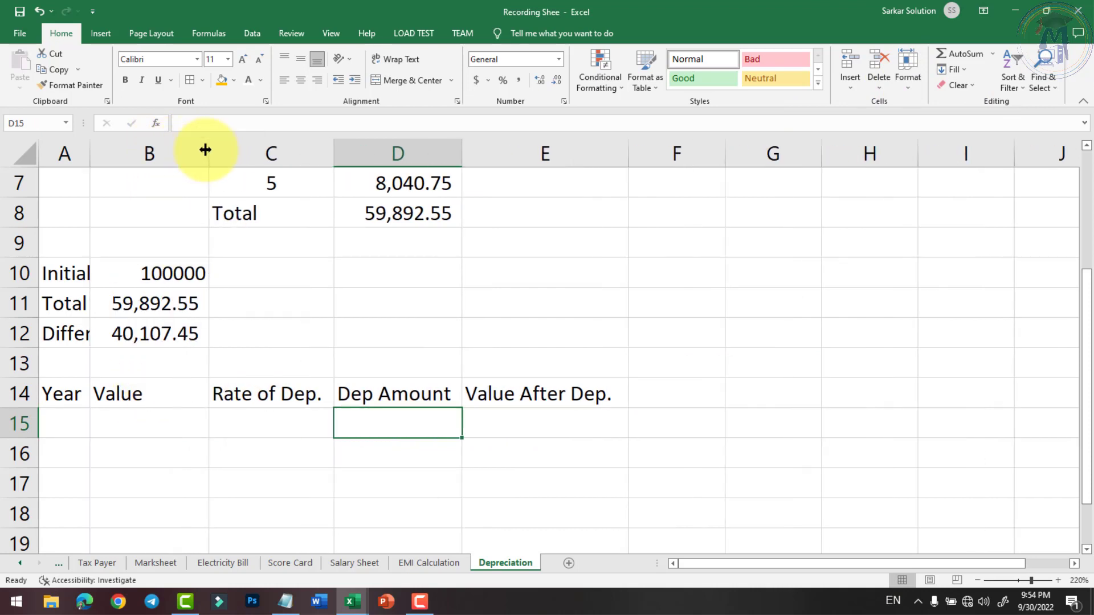
- Enter the year numbers 1 to 5 in A15:A19 under the Year heading
left_click(249, 402)
left_click(88, 412)
type("1")
key("Return")
type("2")
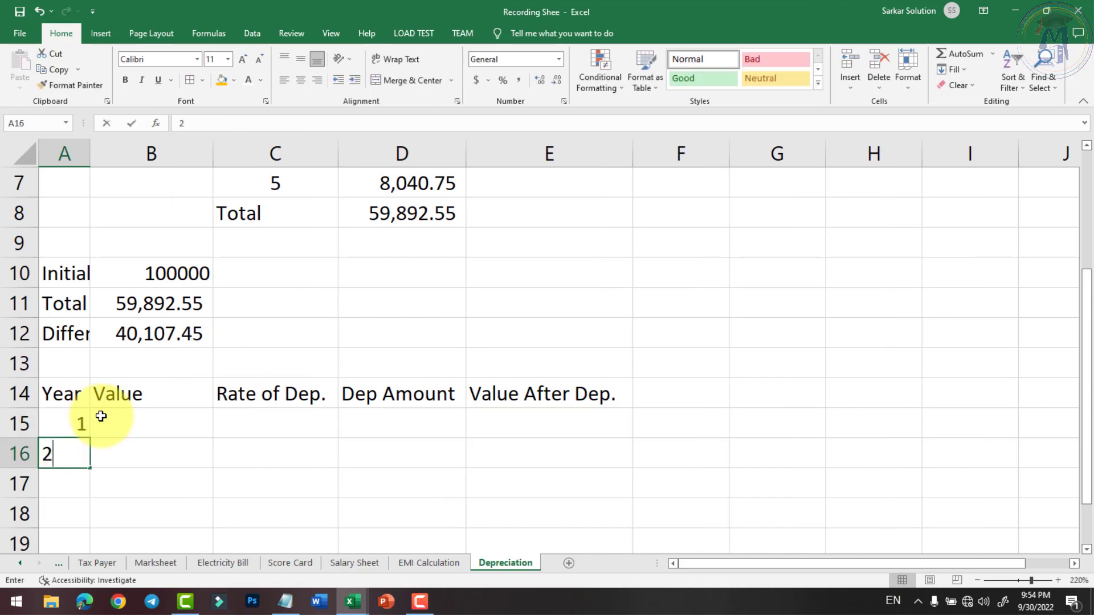
key("Return")
type("3")
key("Return")
type("4")
key("Return")
type("5")
key("Return")
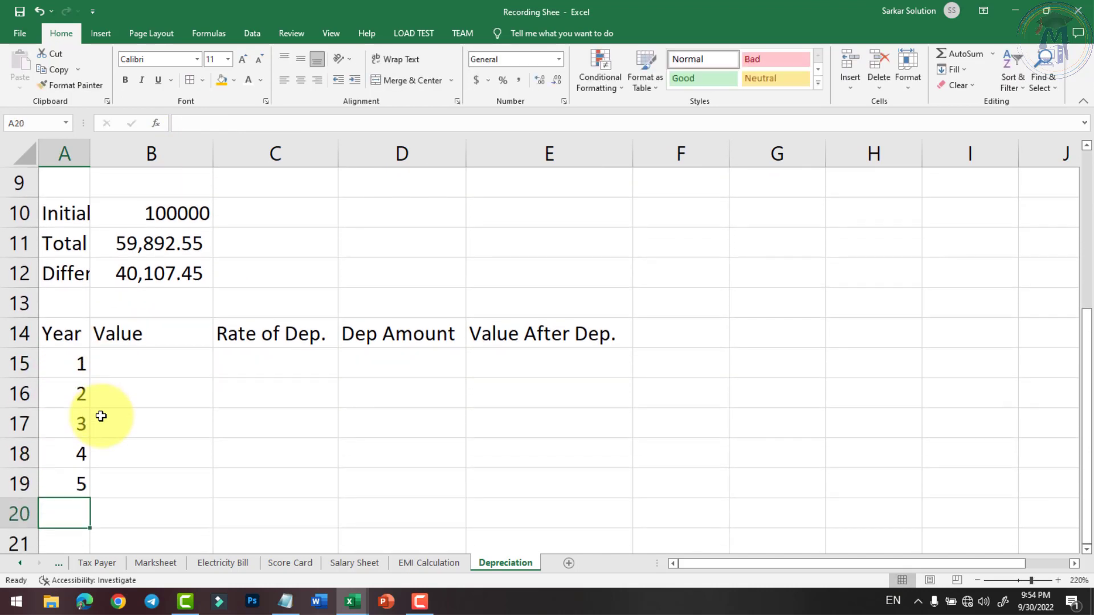
- Give the headings in A14:E14 a gold fill and put borders around all cells of the table A14:E19
left_click_drag(76, 335, 618, 335)
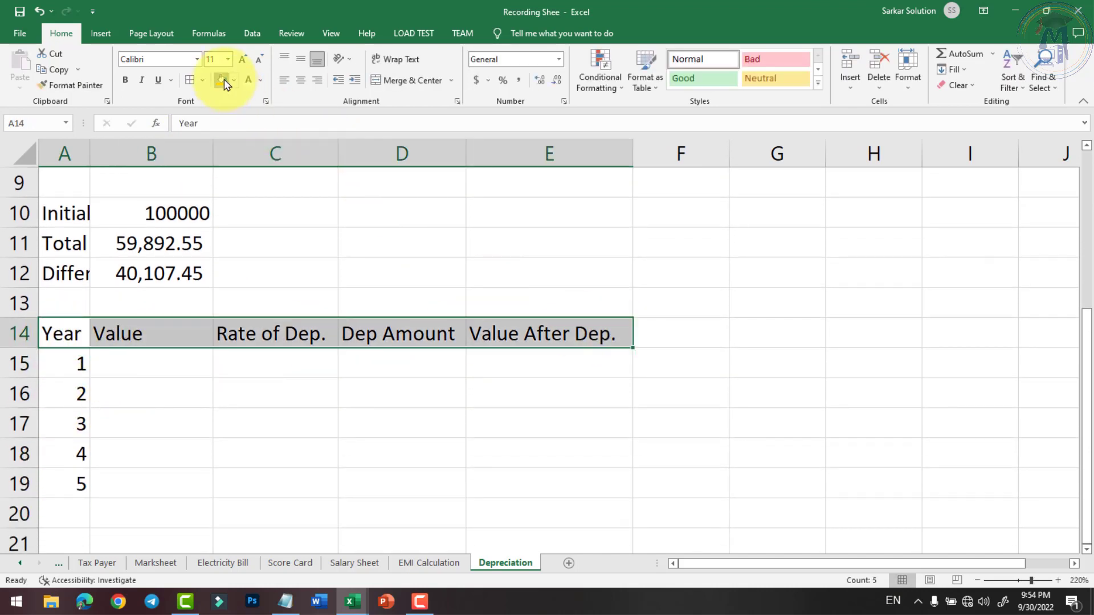
left_click(222, 80)
left_click(305, 268)
left_click(356, 341)
left_click(148, 371)
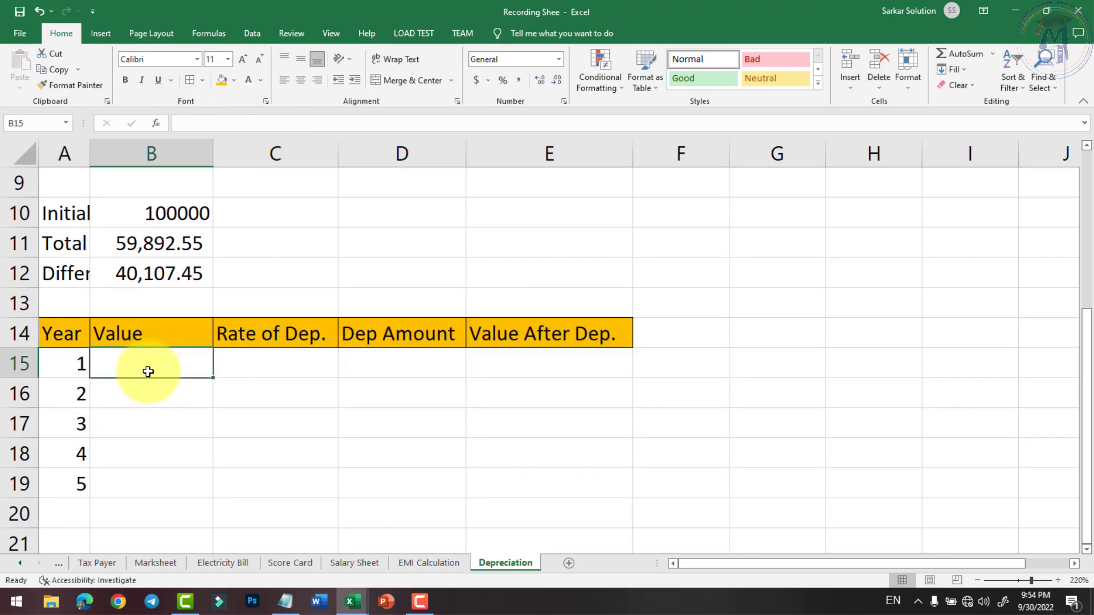
left_click_drag(86, 373, 579, 481)
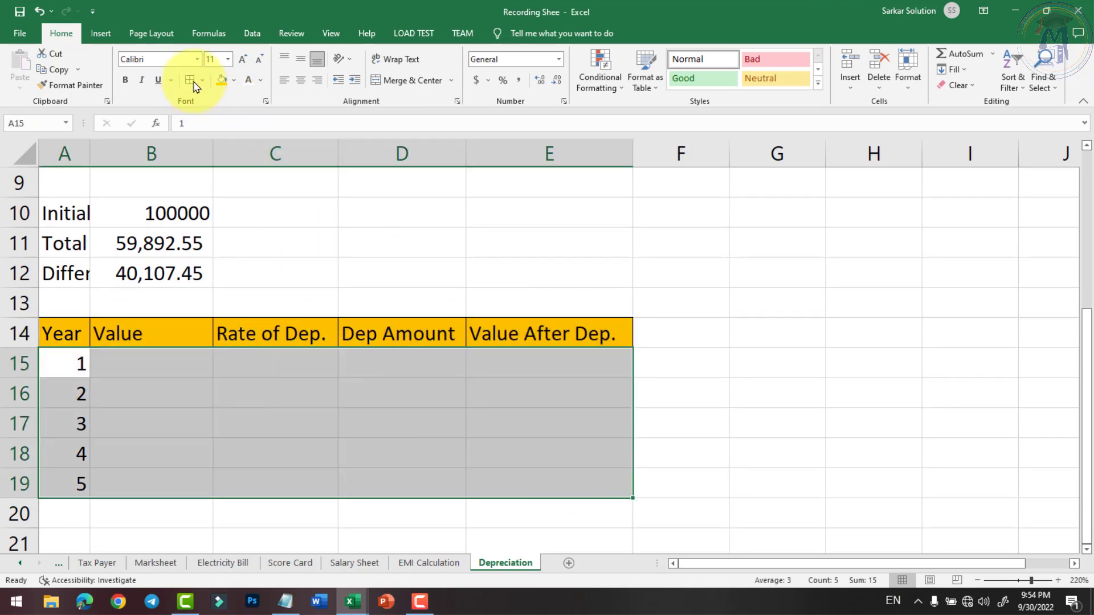
- Link the year 1 value in B15 to the initial cost with =B10
left_click(173, 360)
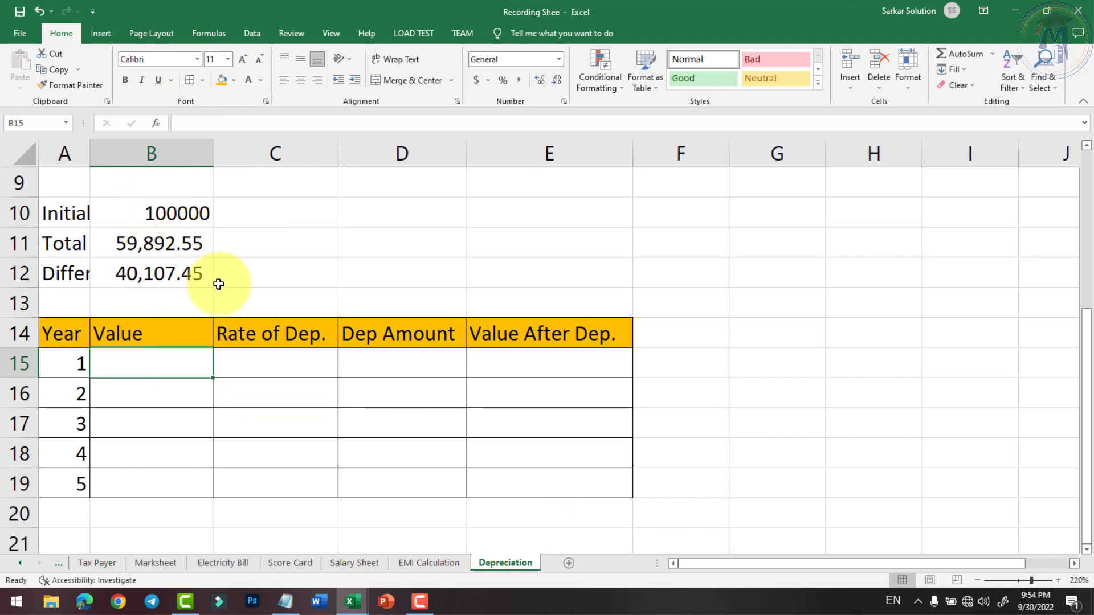
type("=")
left_click(195, 213)
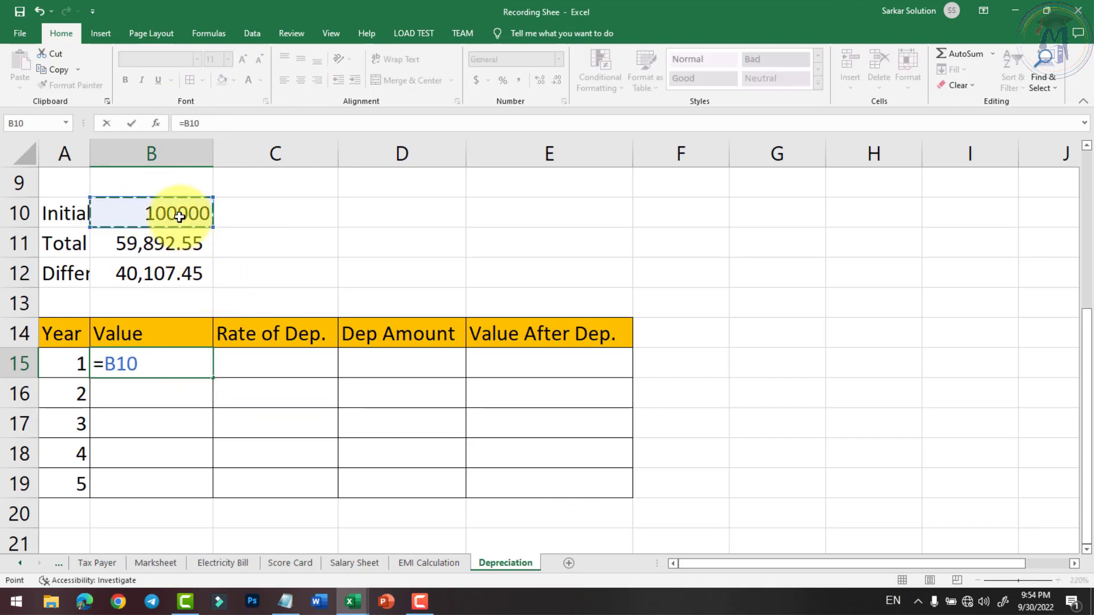
key("Return")
left_click(188, 361)
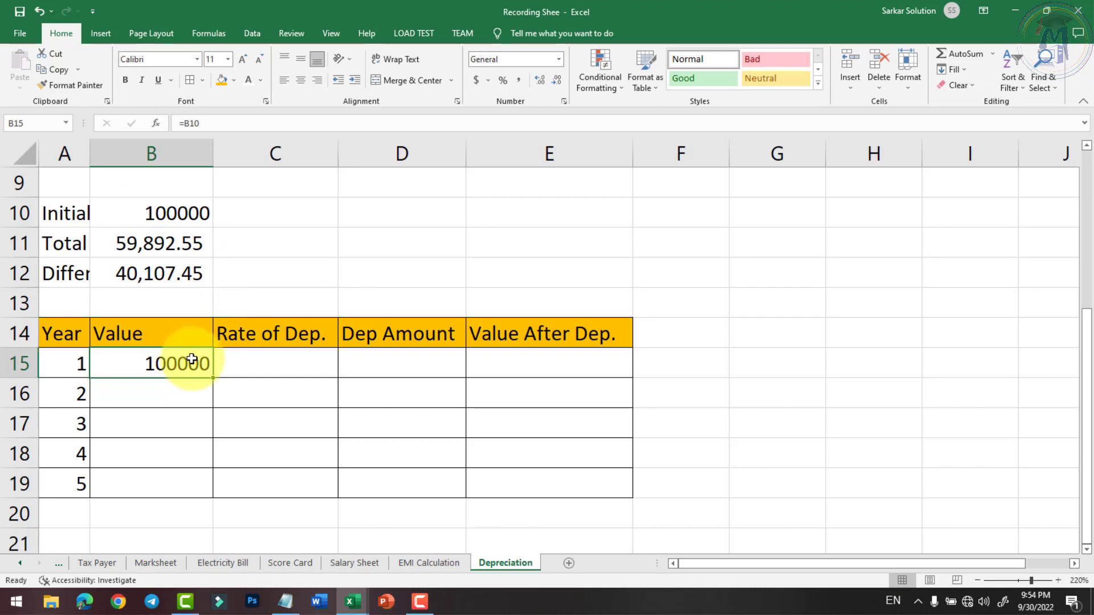
- Calculate the year 1 rate of depreciation in C15 with the formula =D3/B15%
left_click(249, 366)
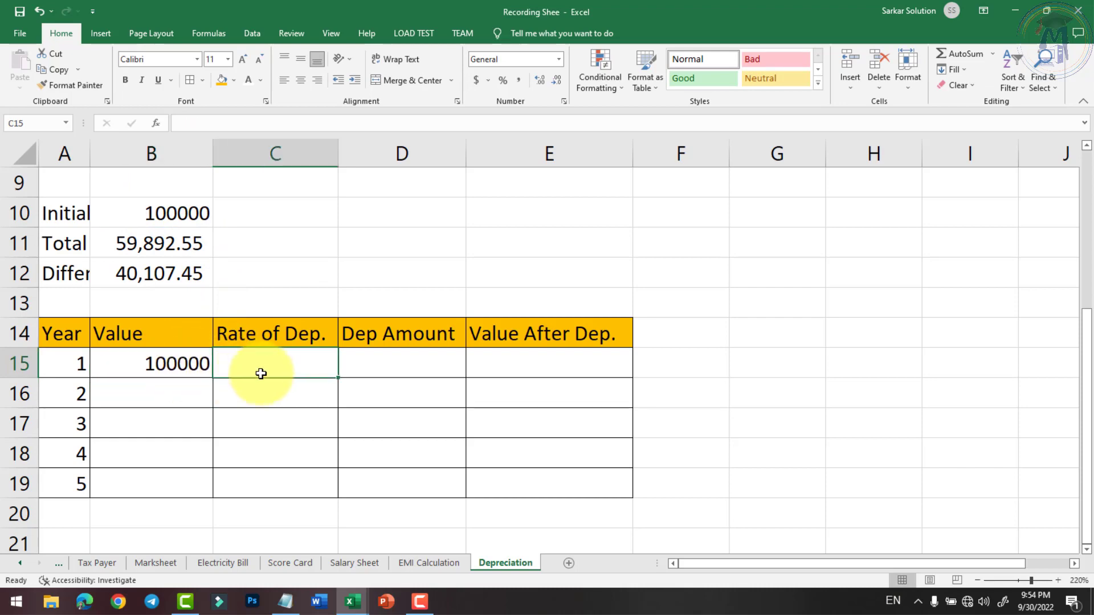
type("=")
scroll(274, 349, "up", 1)
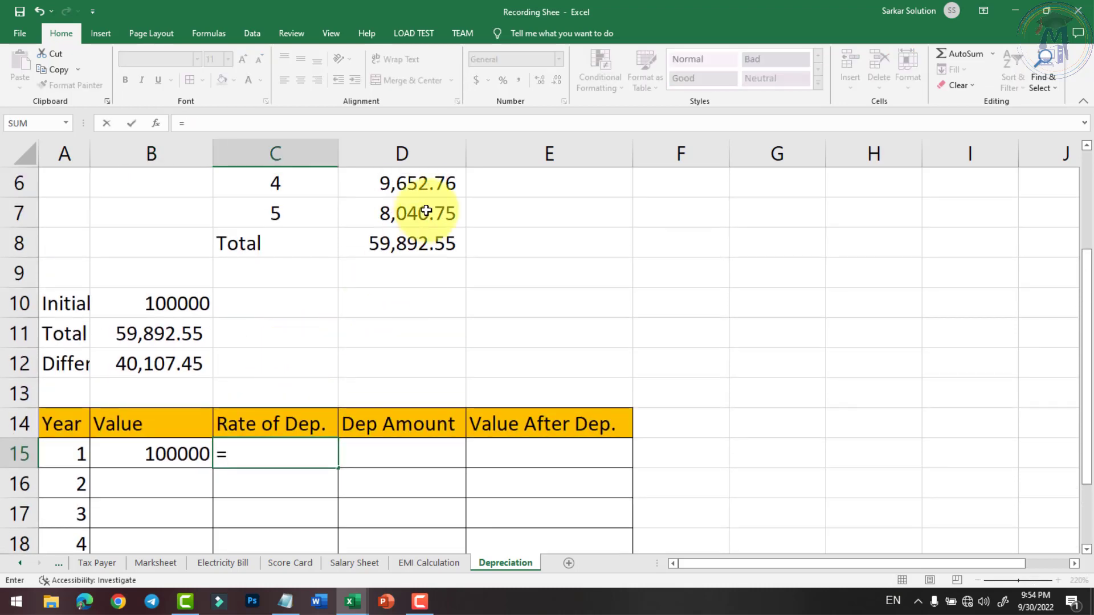
scroll(426, 212, "up", 1)
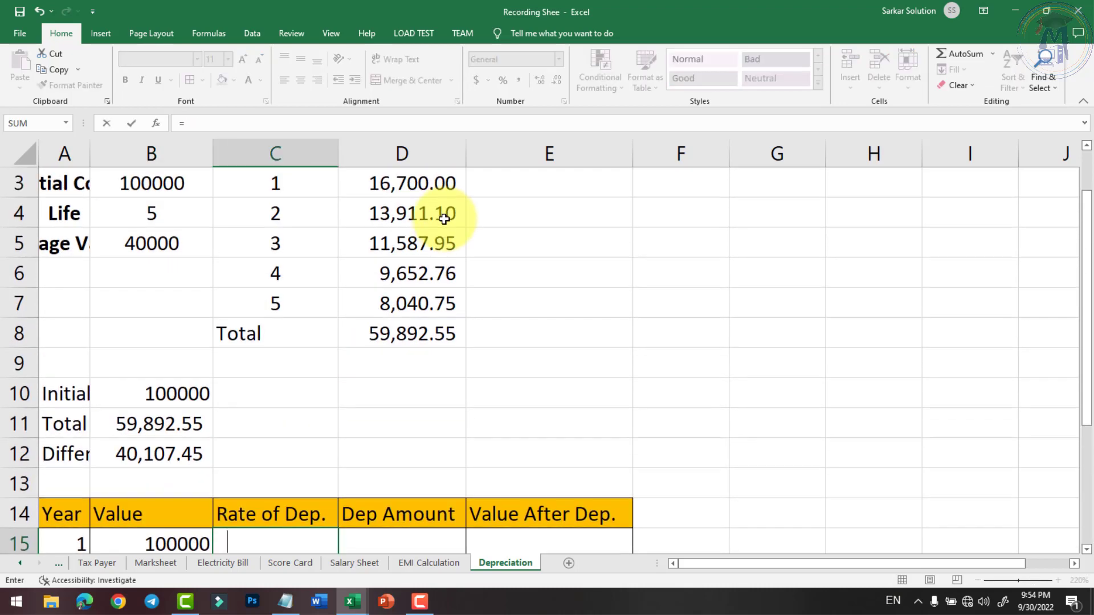
left_click(398, 183)
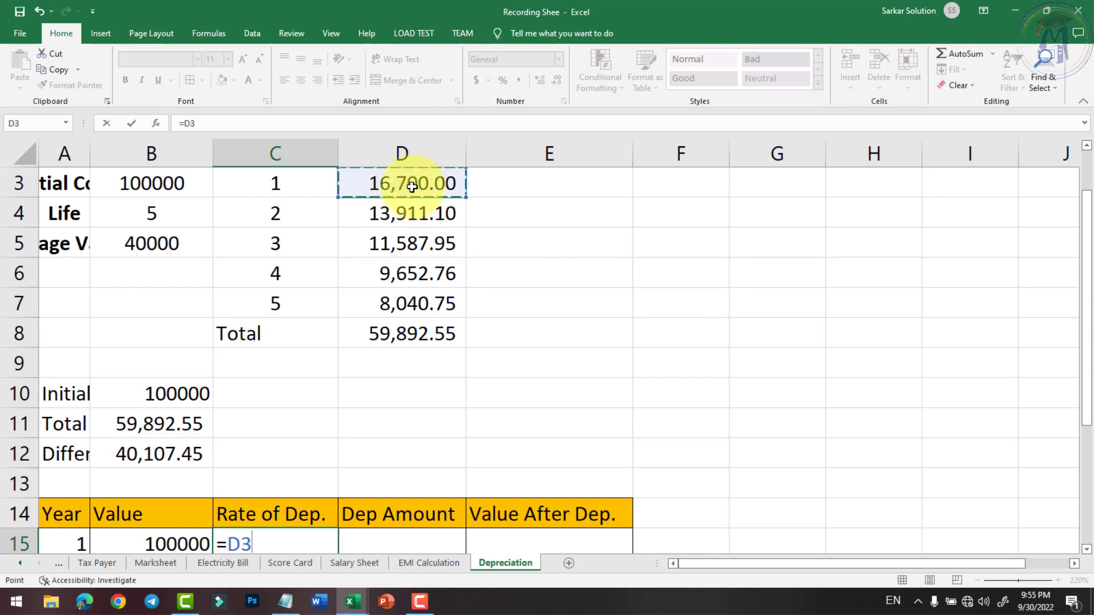
scroll(349, 379, "down", 2)
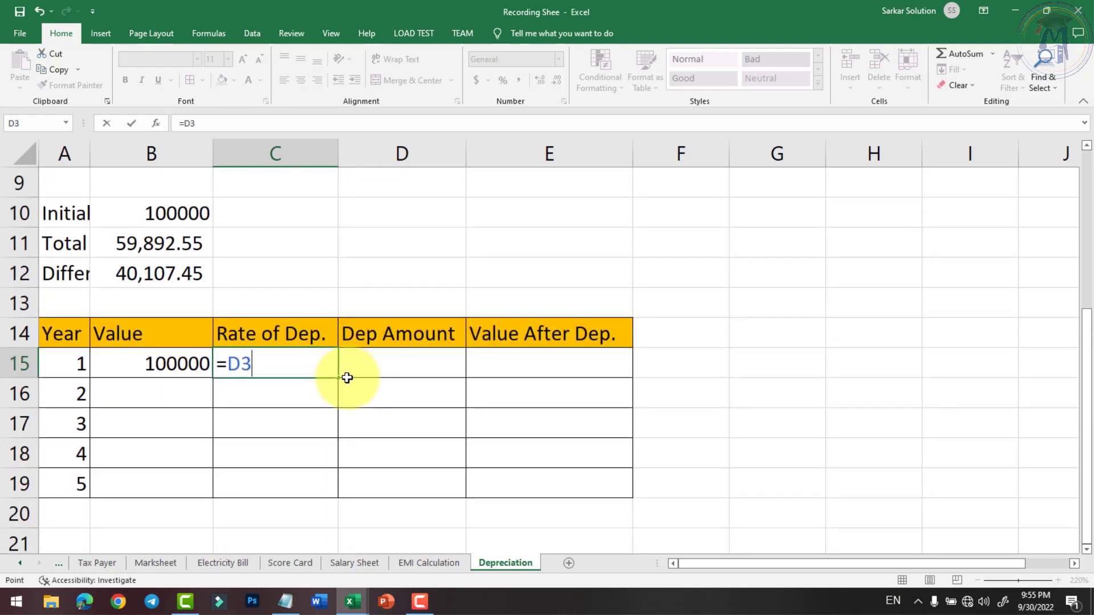
type("/")
left_click(205, 367)
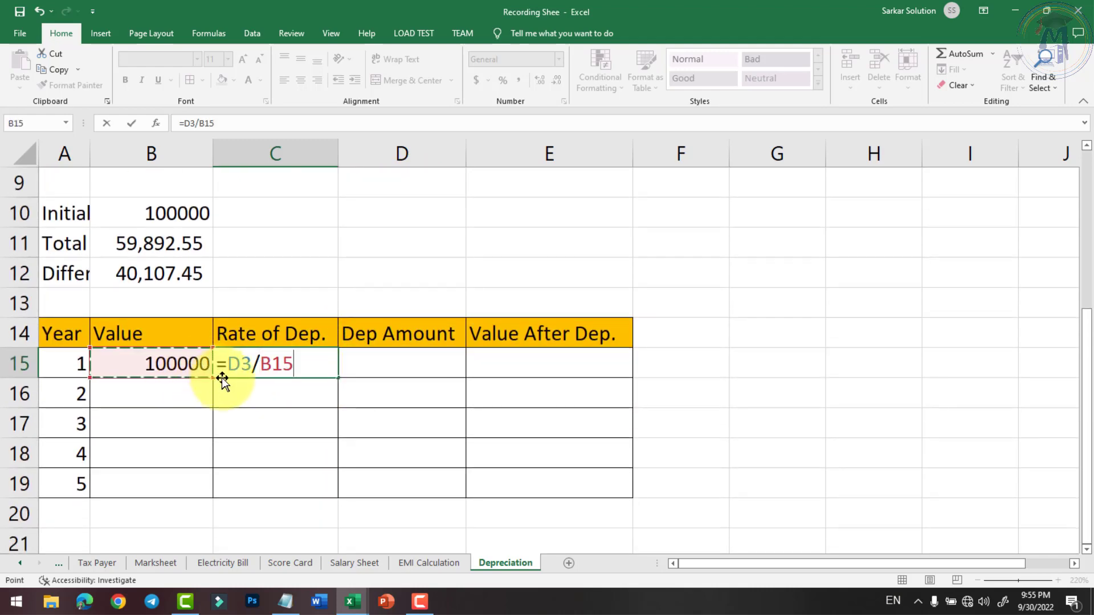
type("*")
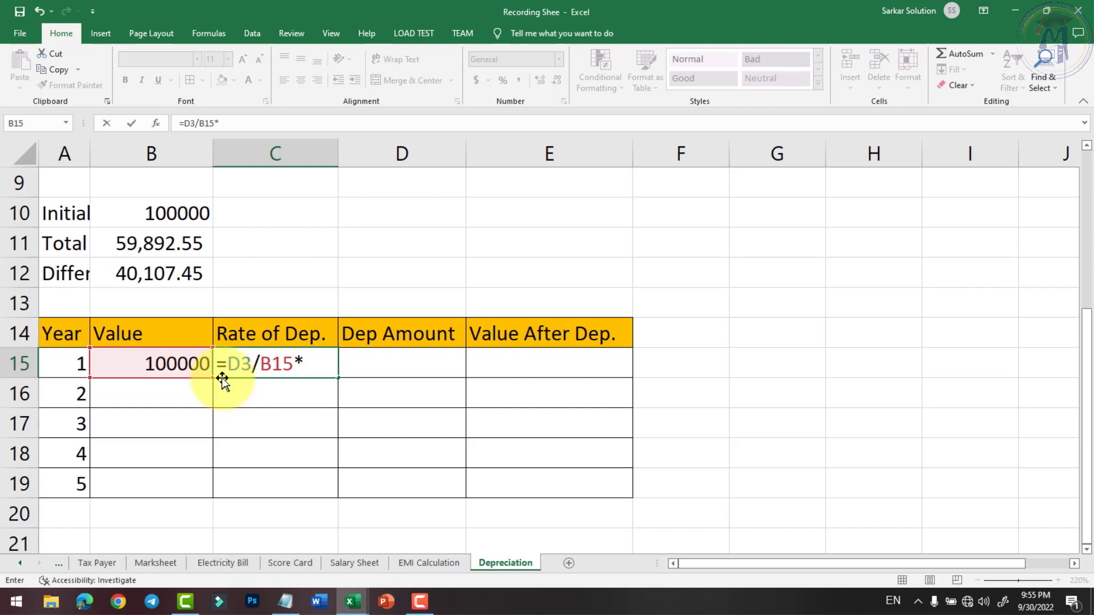
key("BackSpace")
type("%")
key("Return")
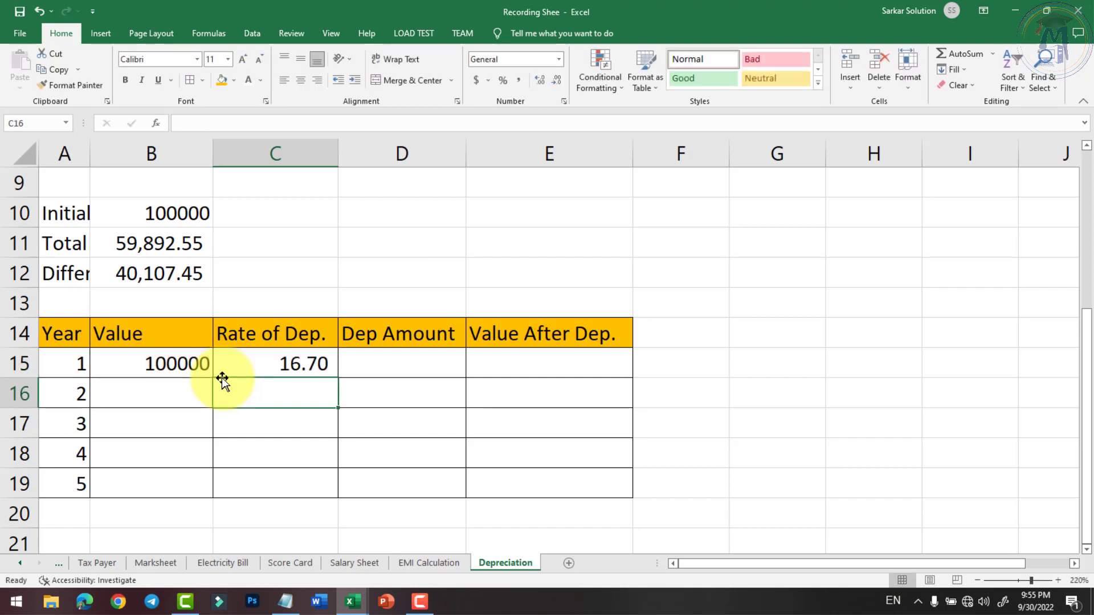
left_click(285, 366)
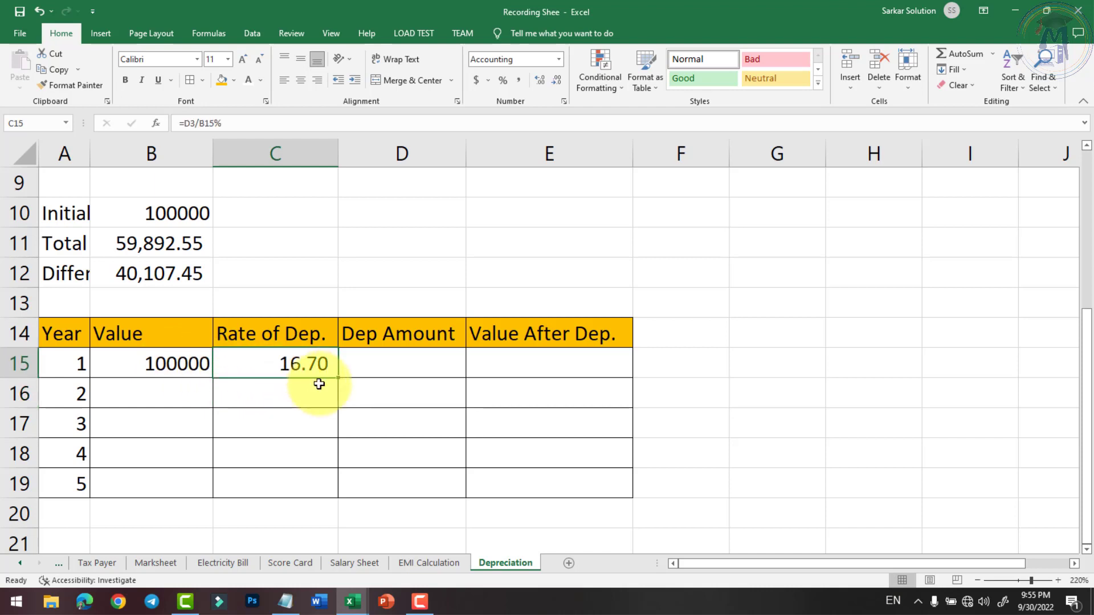
- Calculate the year 1 depreciation amount in D15 with the formula =B15*C15%
left_click(382, 365)
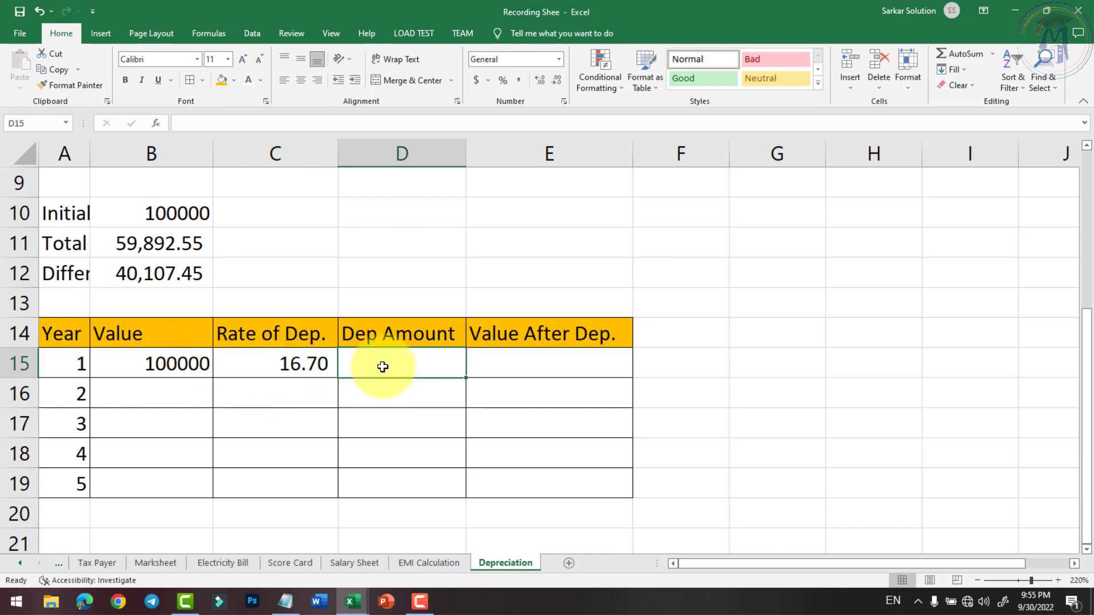
type("=")
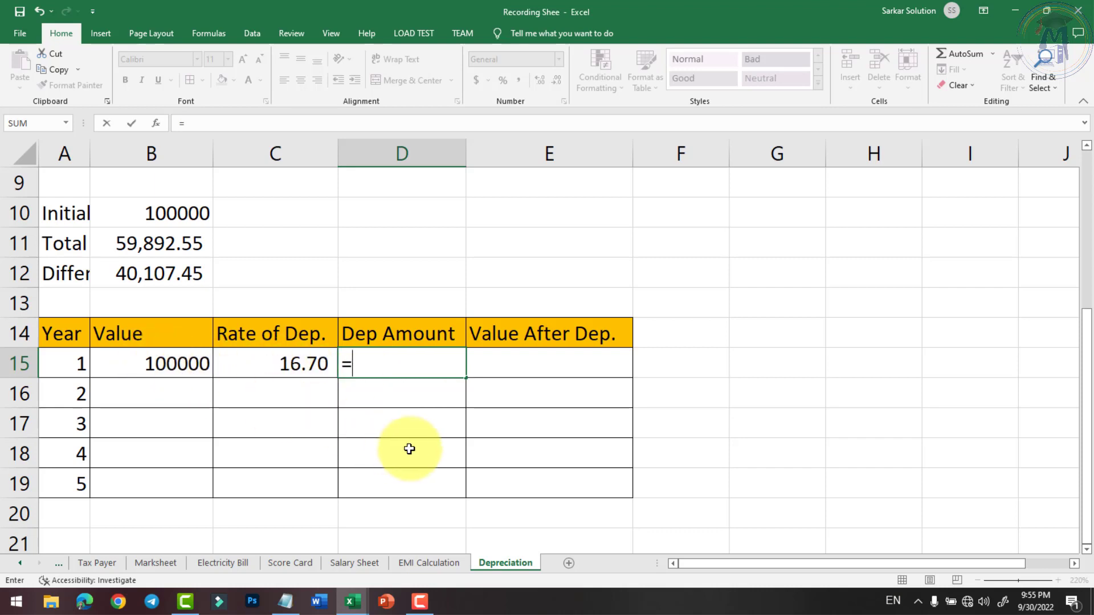
left_click(147, 360)
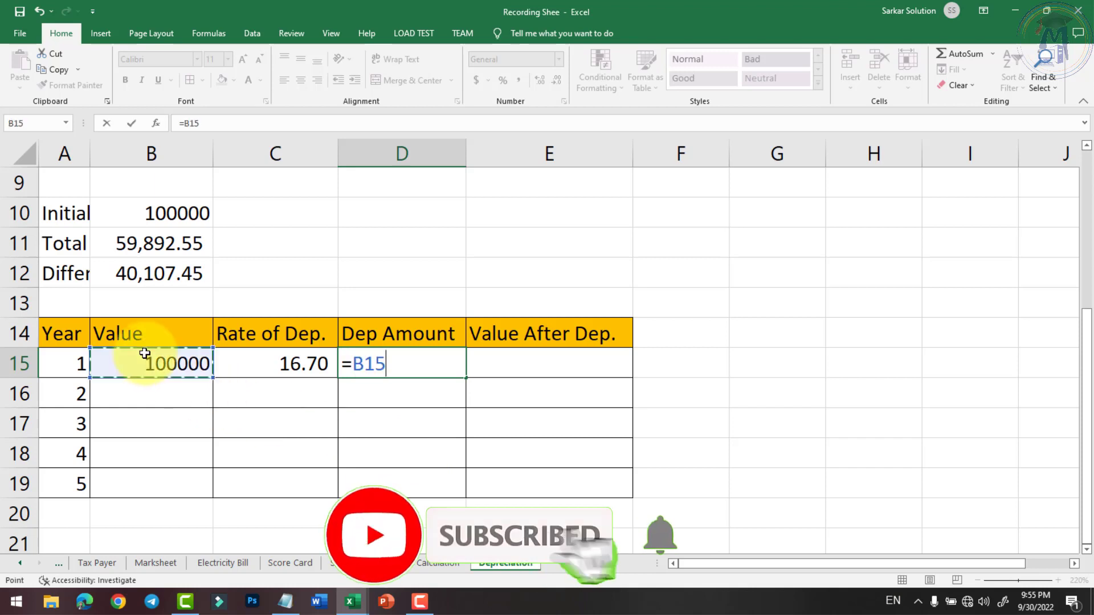
type("*")
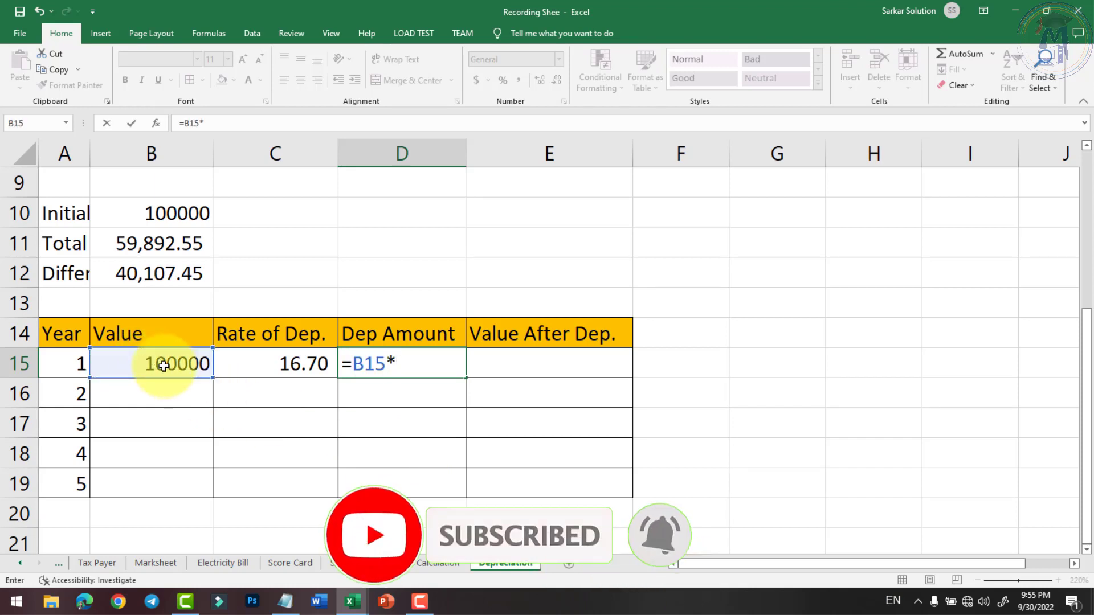
left_click(274, 365)
type("%")
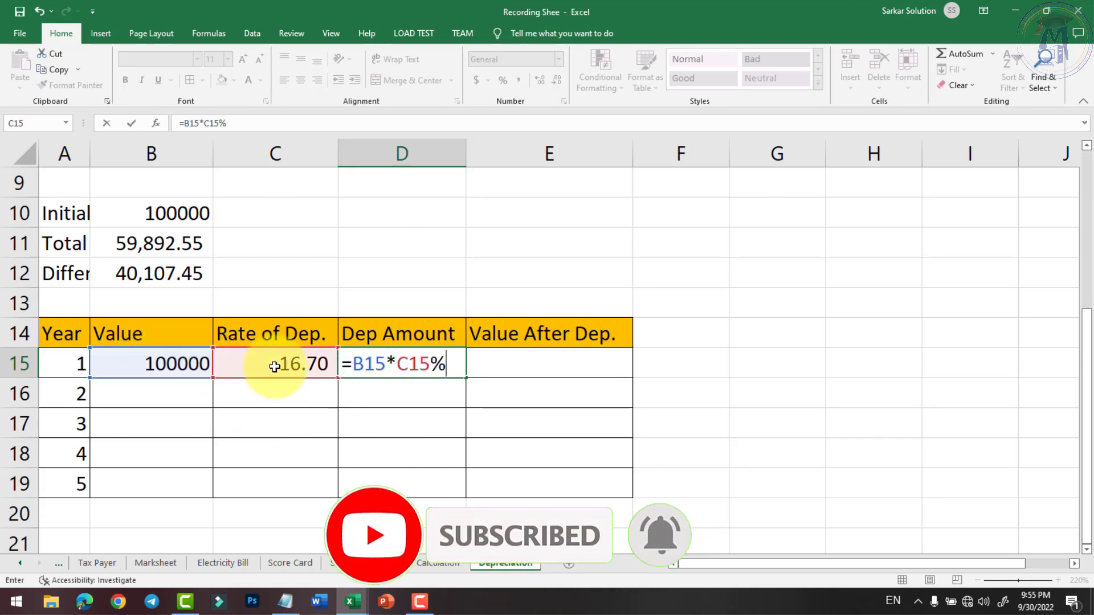
key("Return")
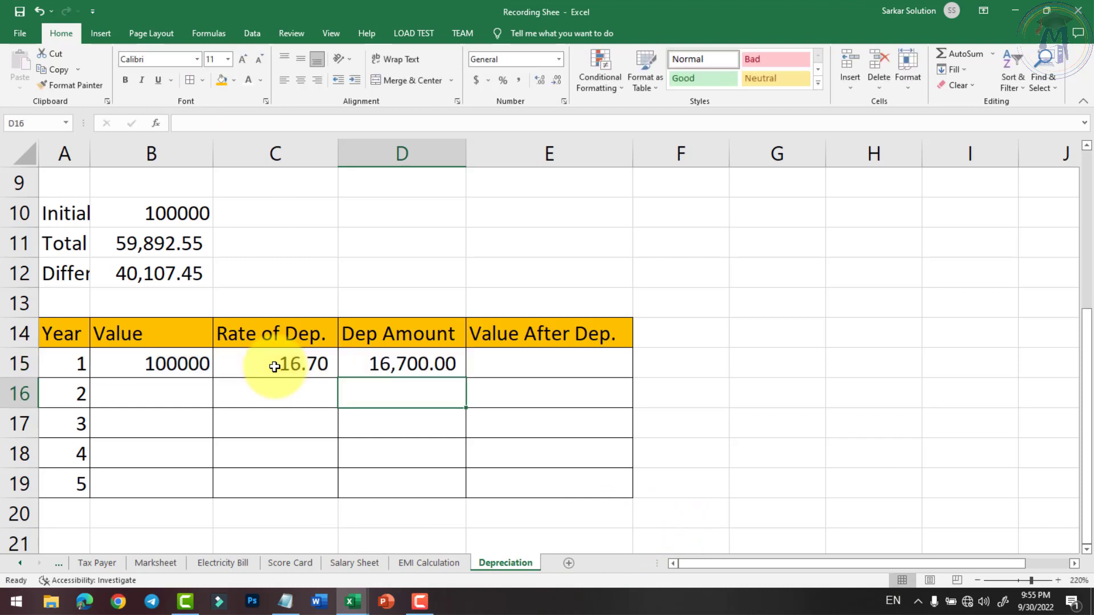
left_click(411, 368)
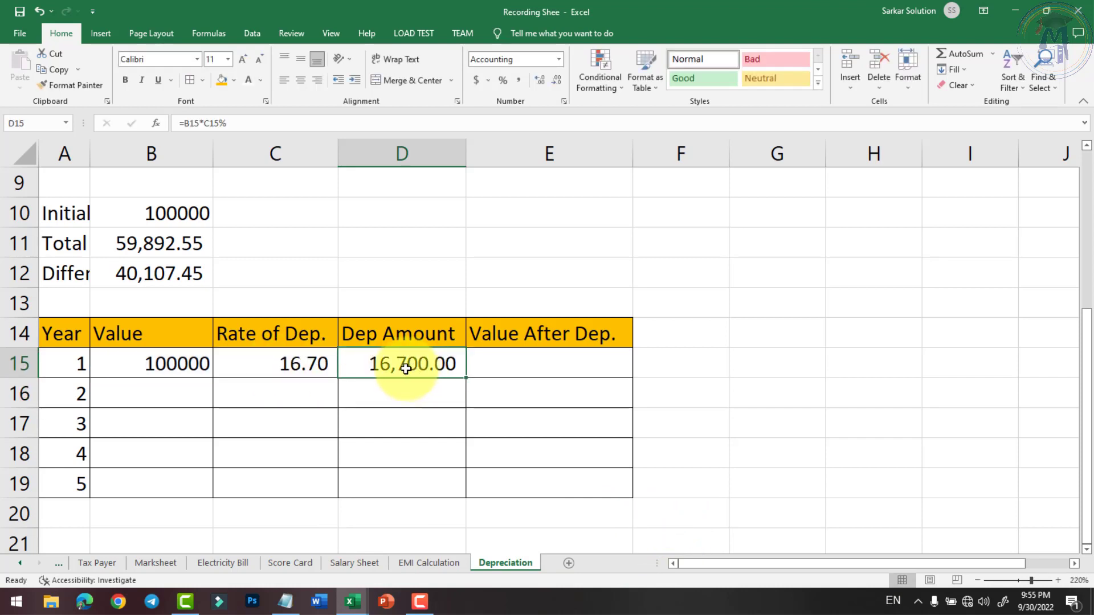
left_click(161, 365)
left_click(403, 365)
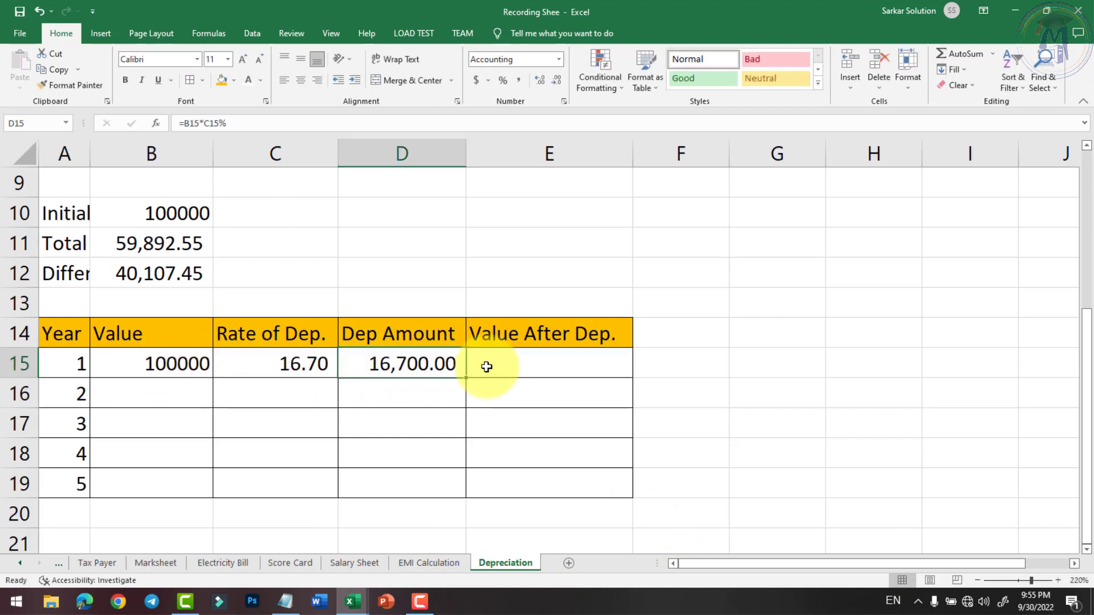
- Calculate the year 1 value after depreciation in E15 with the formula =B15-D15
left_click(525, 369)
type("=")
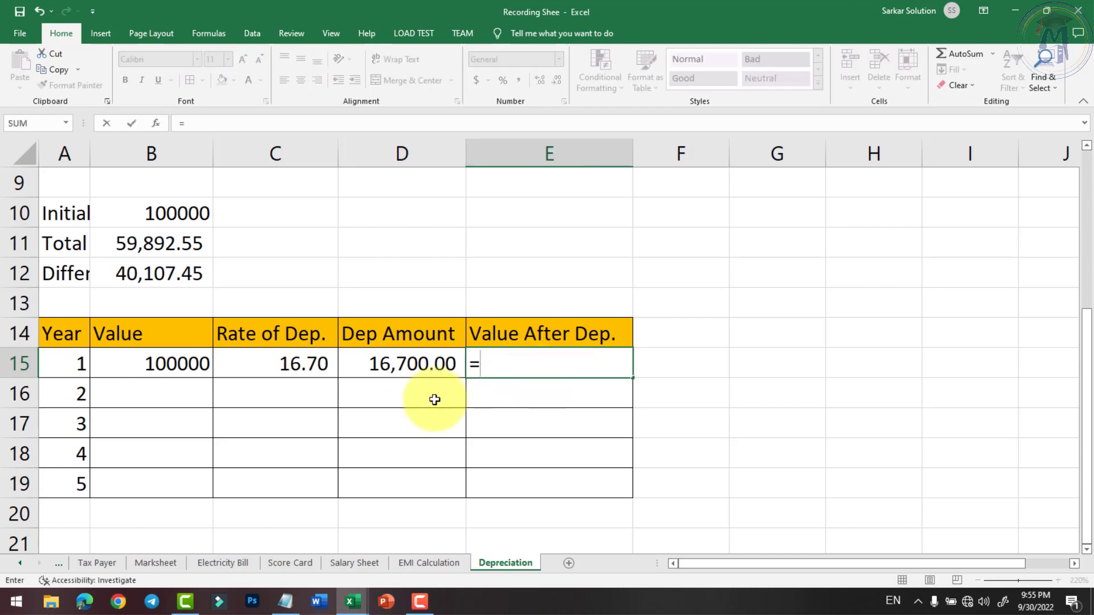
left_click(183, 364)
type("-")
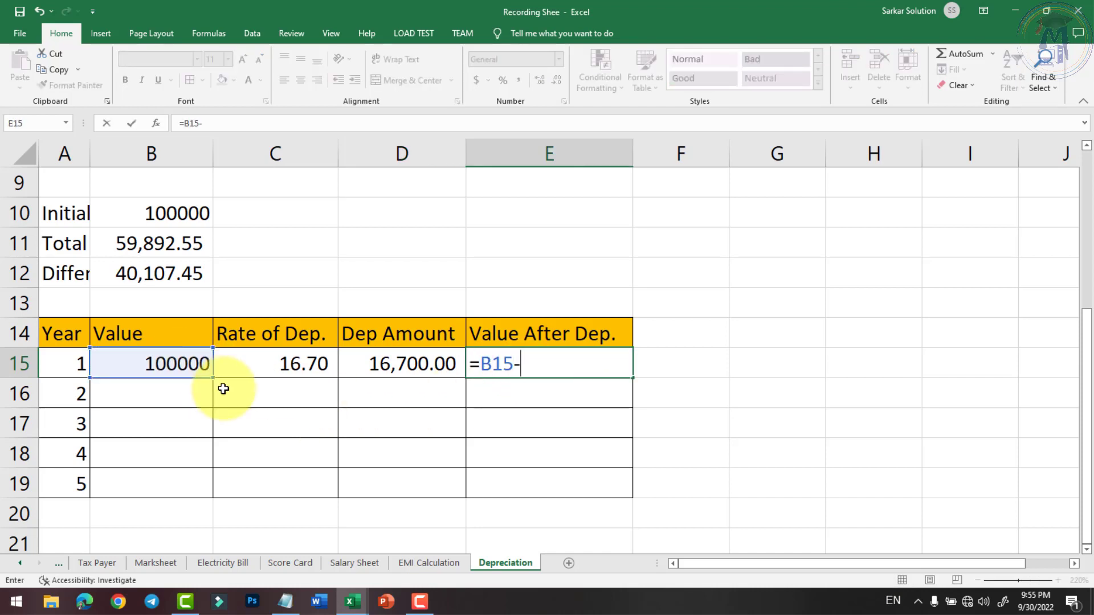
left_click(354, 362)
key("Return")
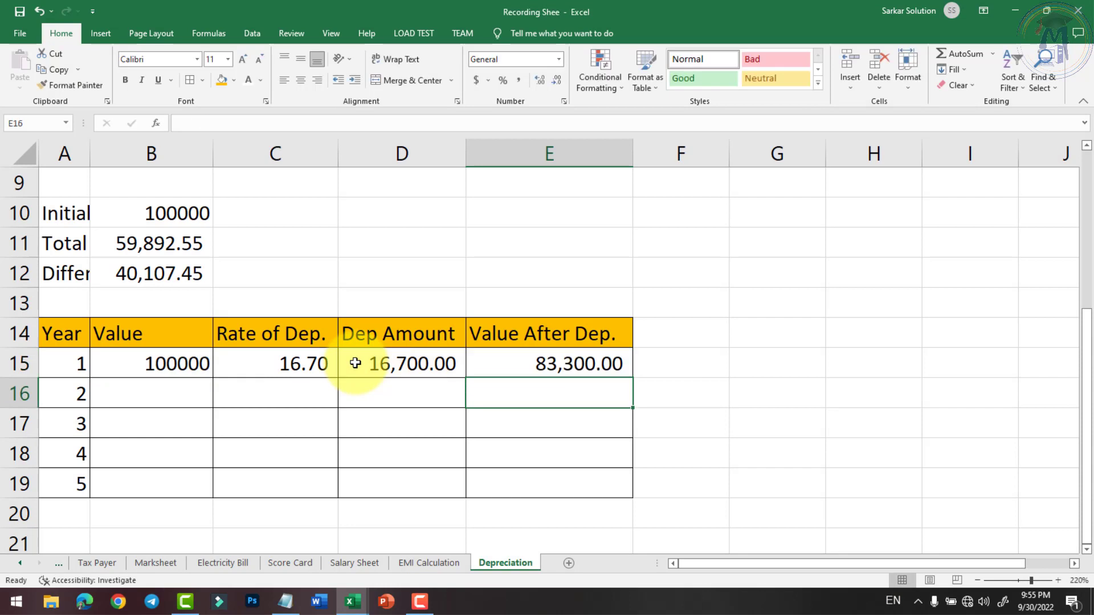
left_click(545, 363)
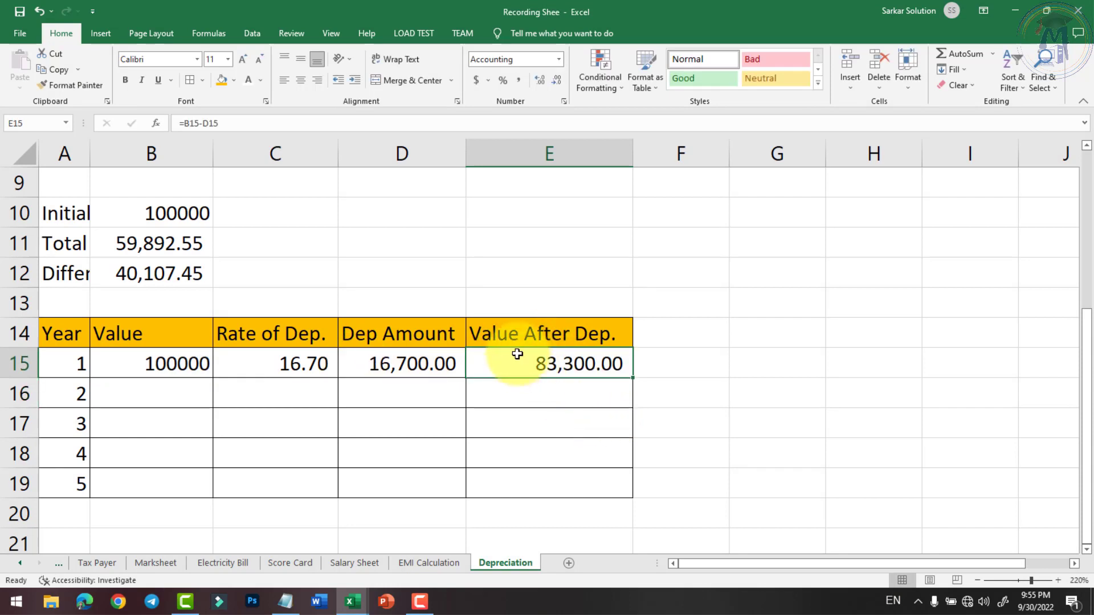
left_click(57, 359)
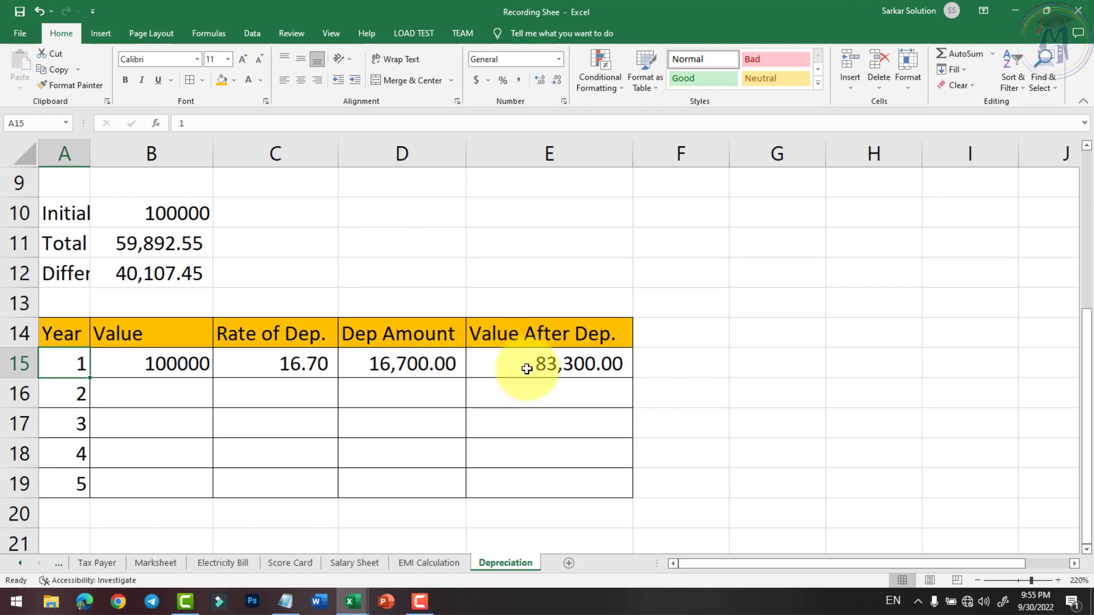
left_click(586, 372)
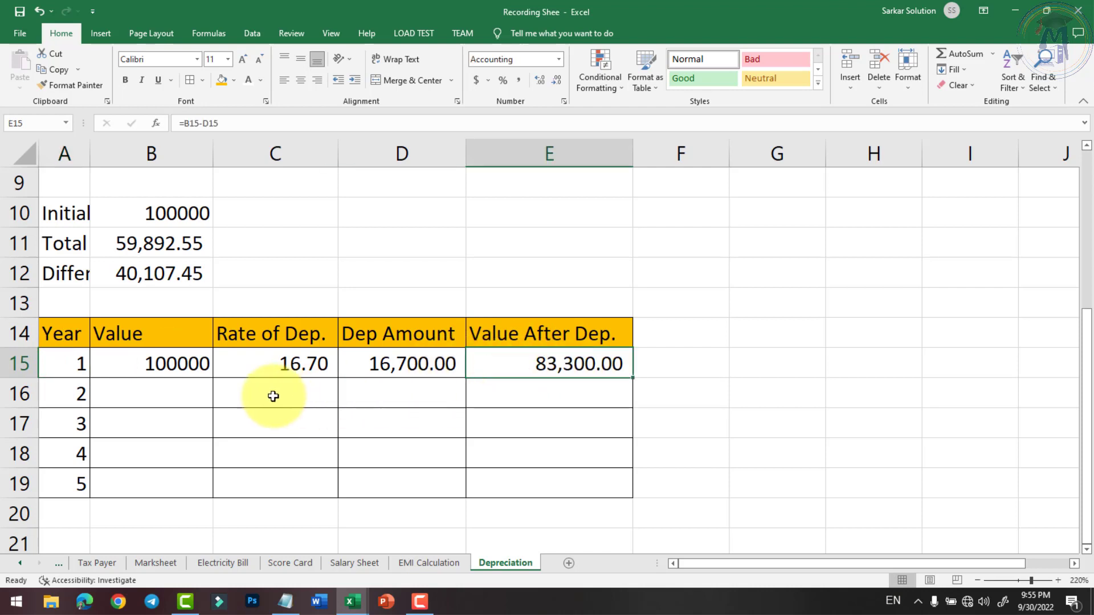
- Link the year 2 value in B16 to the year 1 value after depreciation with =E15
left_click(183, 396)
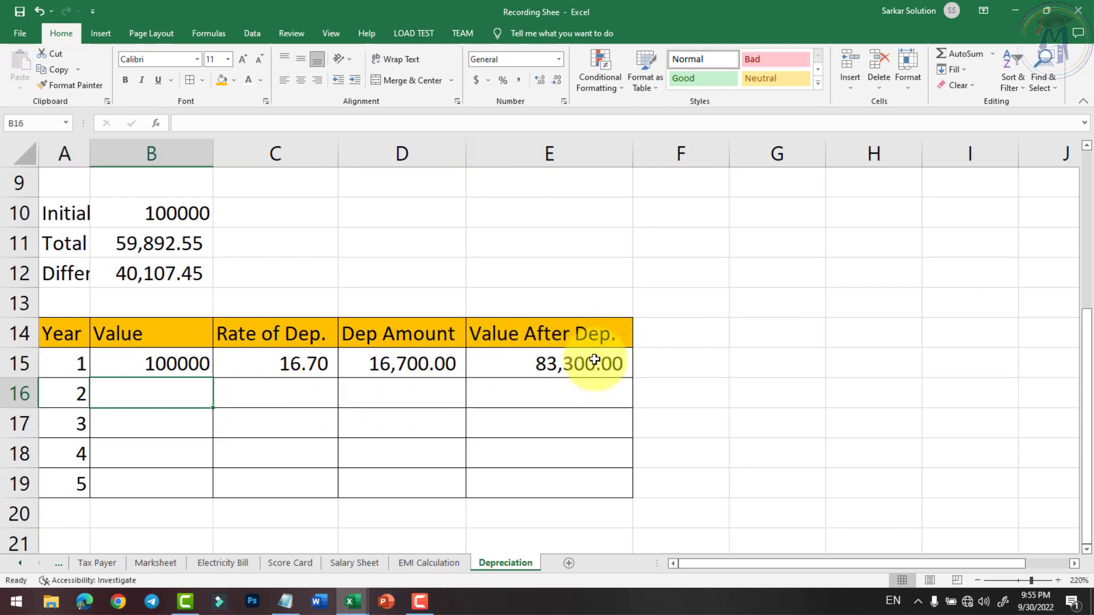
type("=")
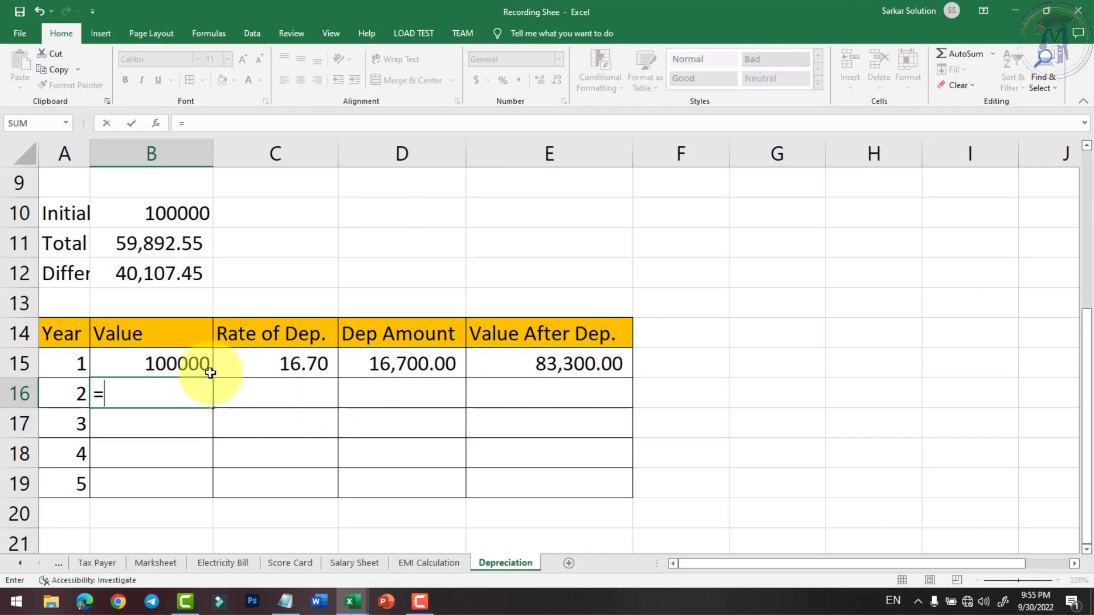
left_click(532, 377)
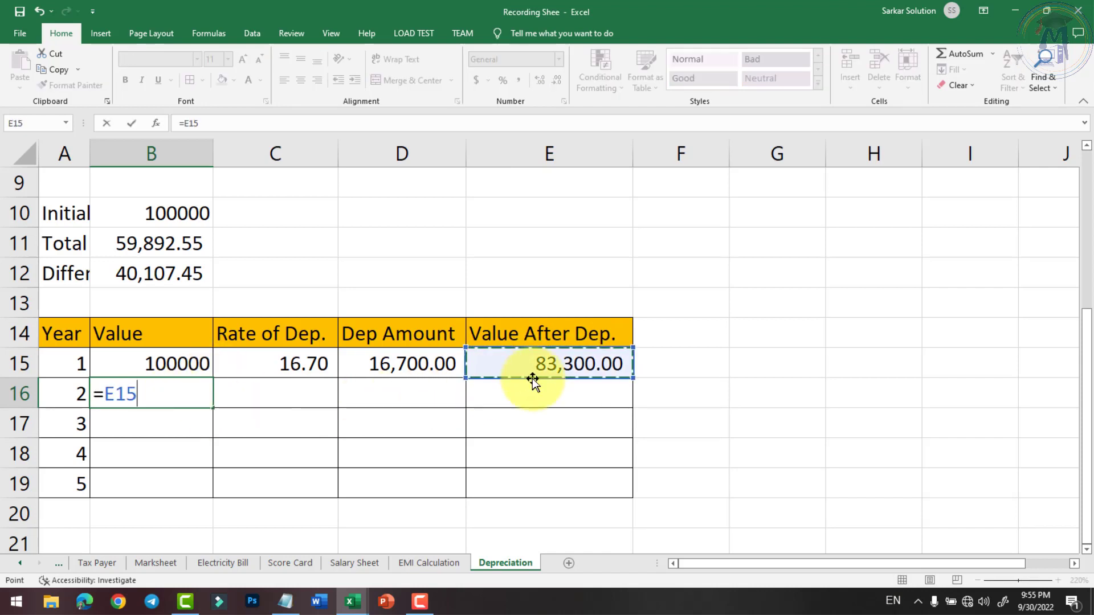
key("Return")
- Fill the rate formula from C15 down to C19 and the value formula from B16 down to B19
left_click(305, 390)
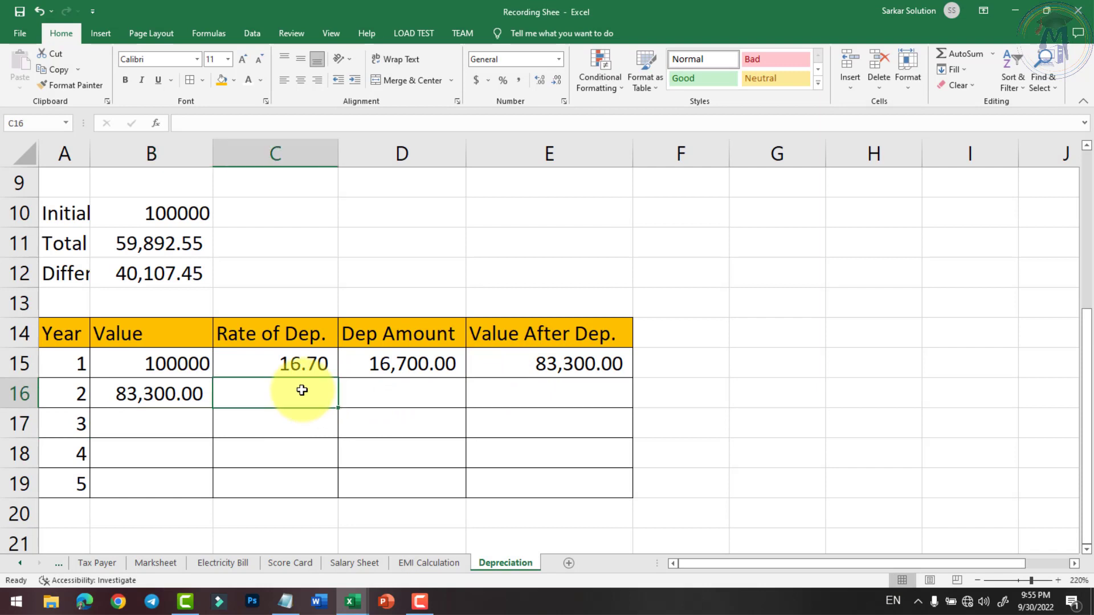
left_click(309, 370)
left_click_drag(337, 378, 339, 490)
left_click(202, 399)
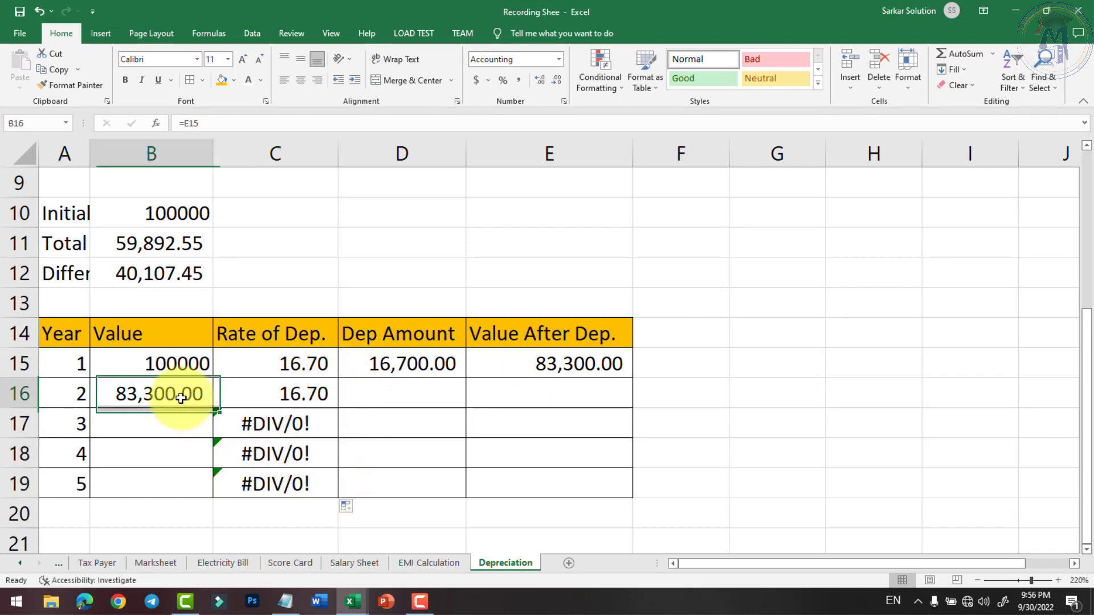
left_click_drag(212, 406, 215, 491)
- Fill the depreciation amount formula in D15 and the value after depreciation formula in E15 down to row 19
left_click(446, 366)
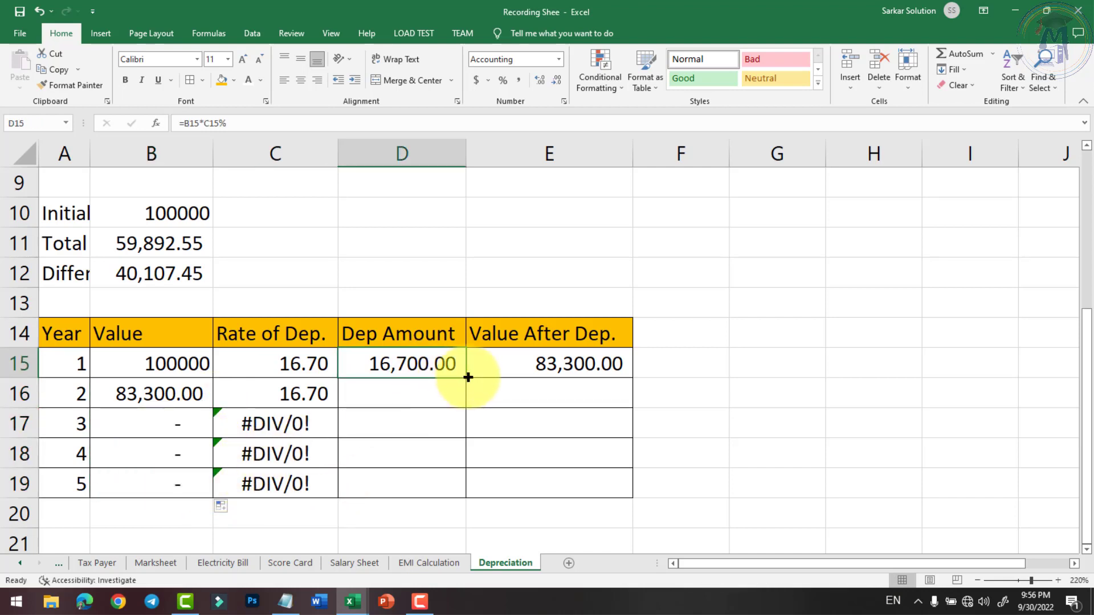
left_click_drag(465, 377, 467, 491)
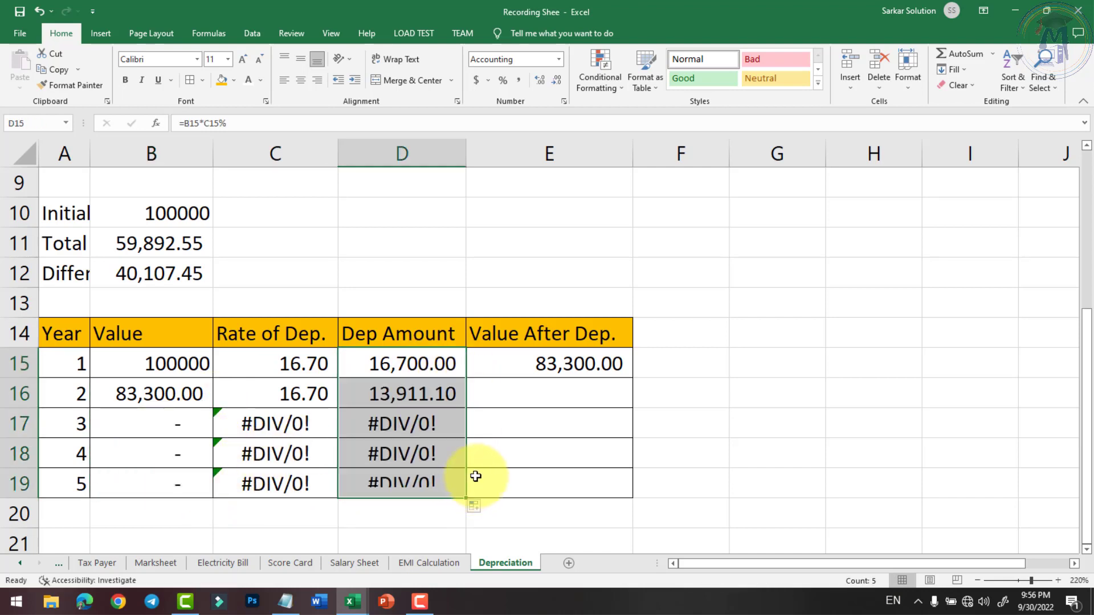
left_click(558, 364)
left_click_drag(634, 429, 631, 497)
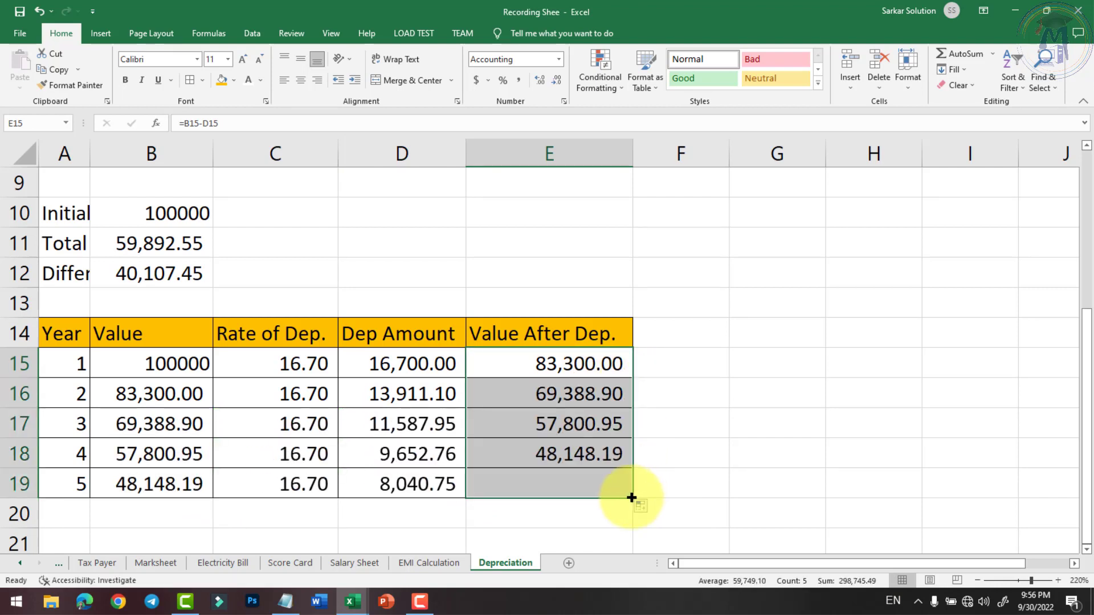
- Examine the value, depreciation amount and remaining value formulas across the yearly table, ending with the year 5 remaining value in E19
left_click(357, 425)
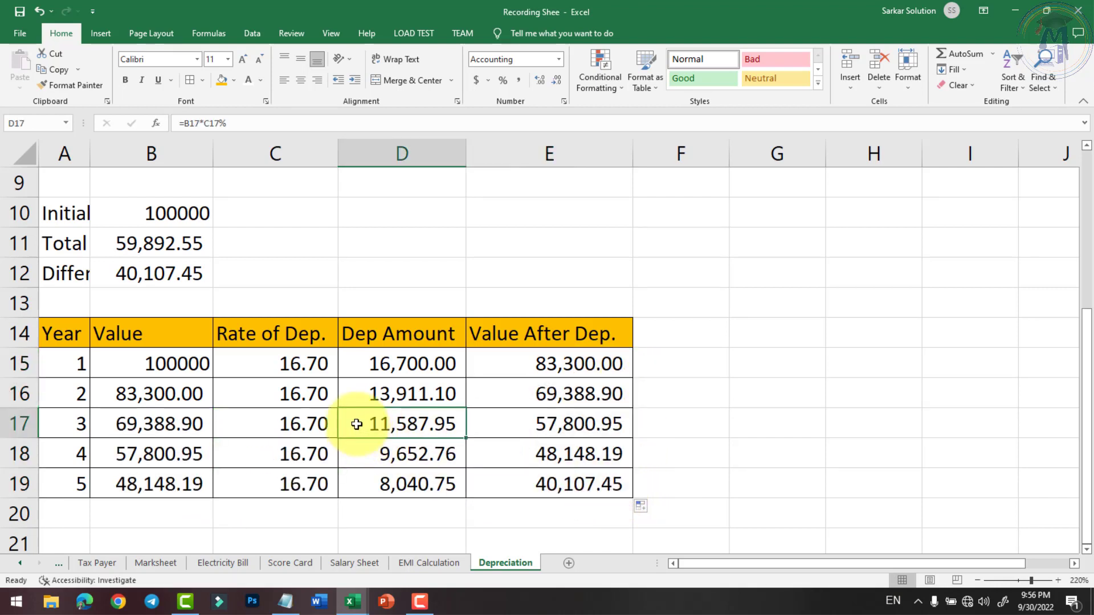
left_click(169, 370)
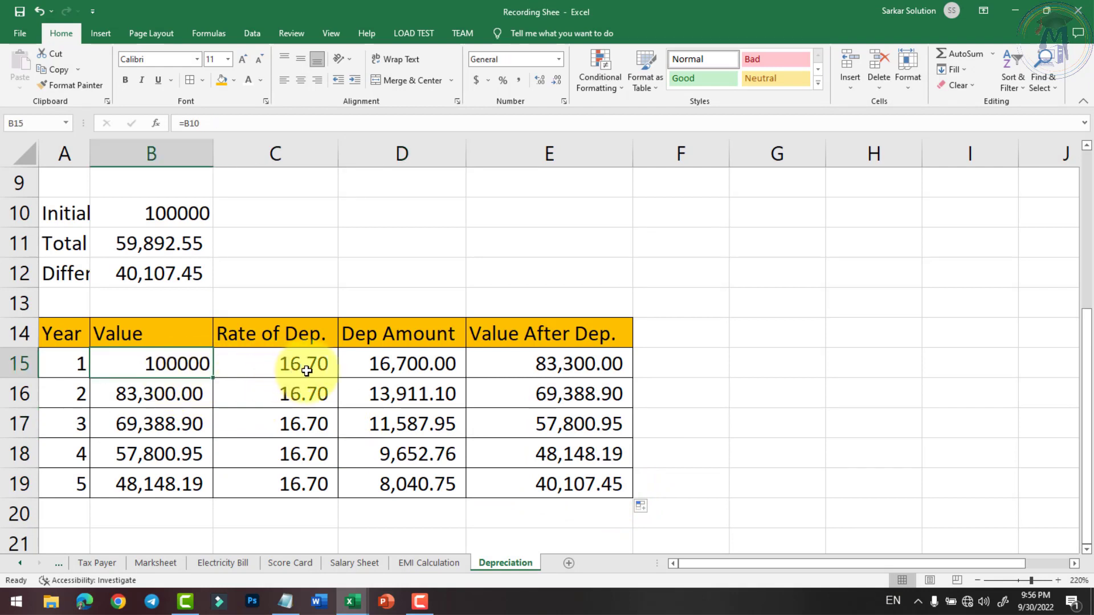
left_click(392, 369)
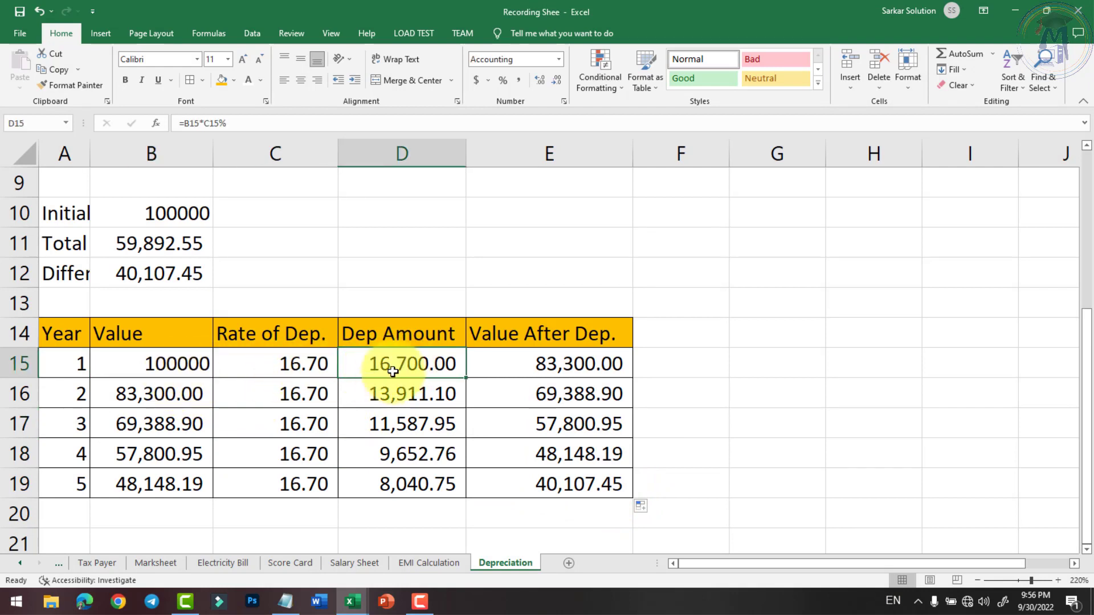
left_click(552, 371)
left_click(159, 403)
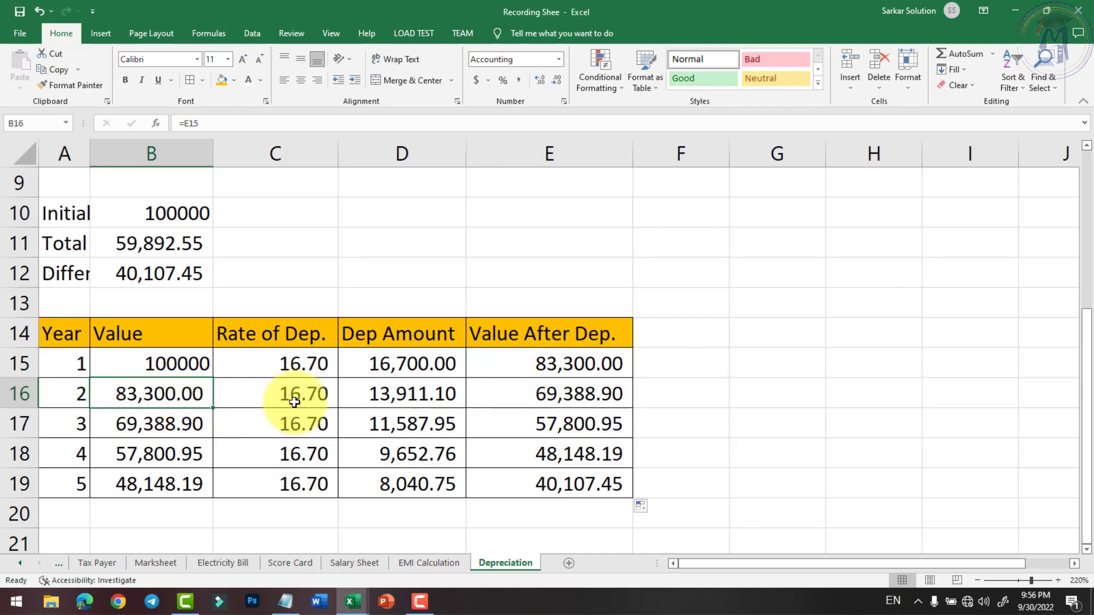
left_click(416, 394)
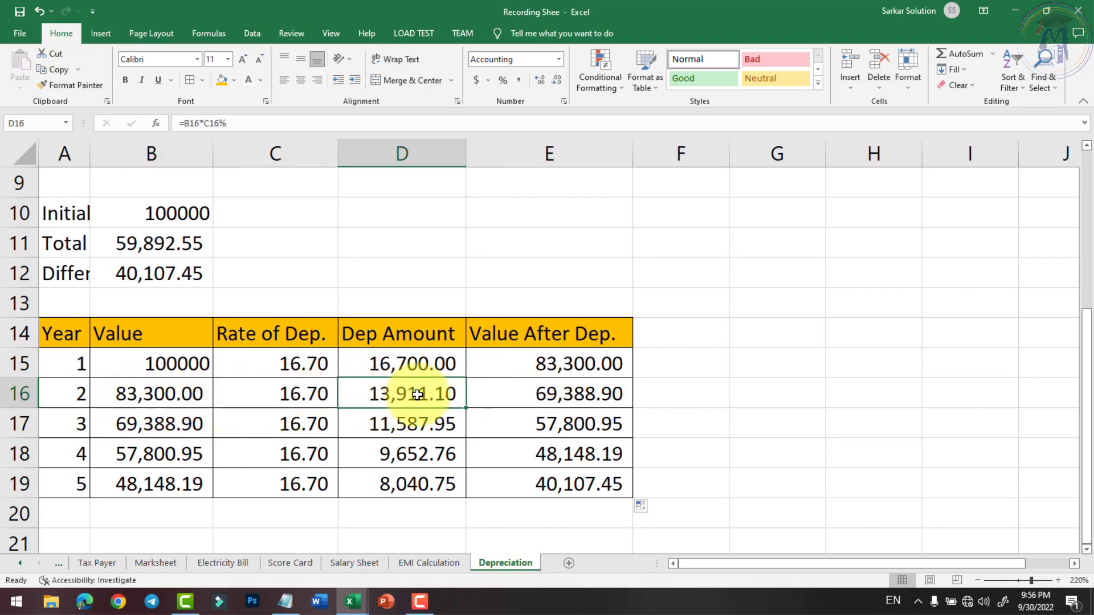
left_click(583, 397)
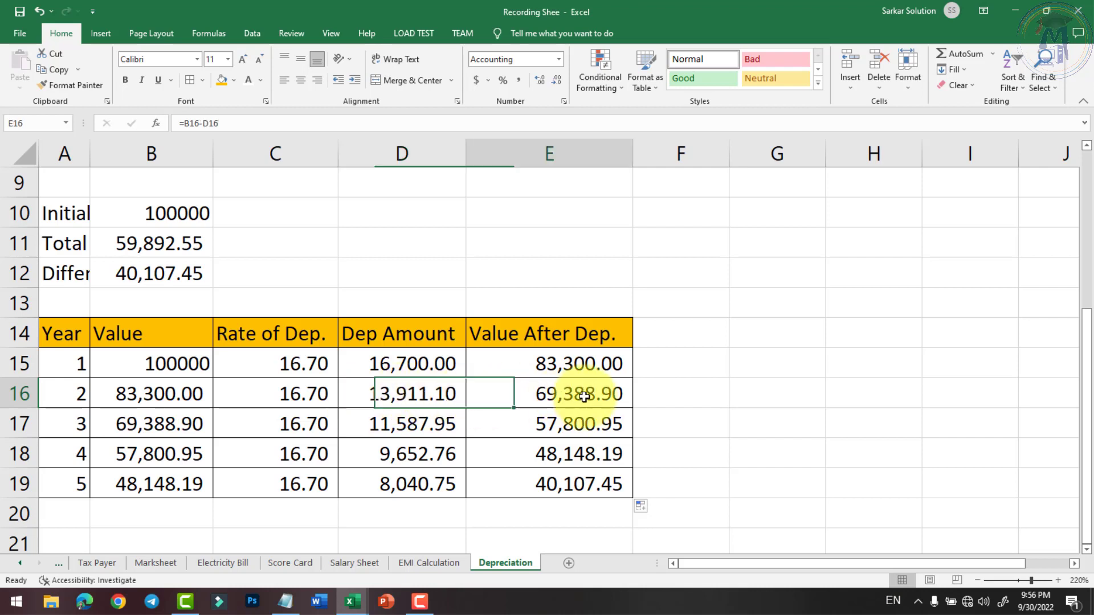
left_click(566, 487)
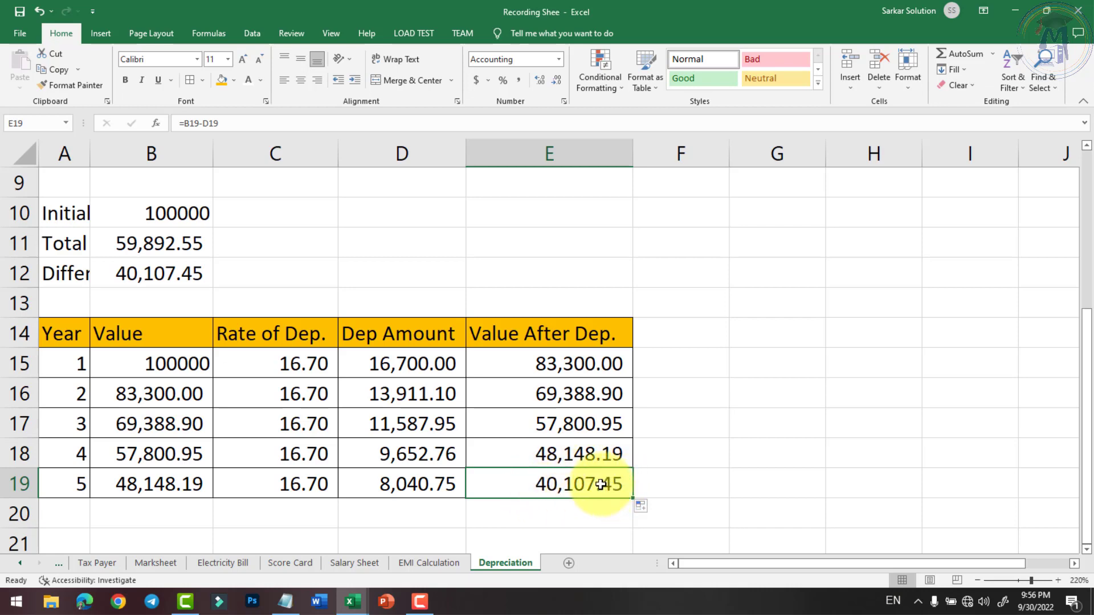
- Autofit the width of column A to its labels
scroll(362, 438, "up", 3)
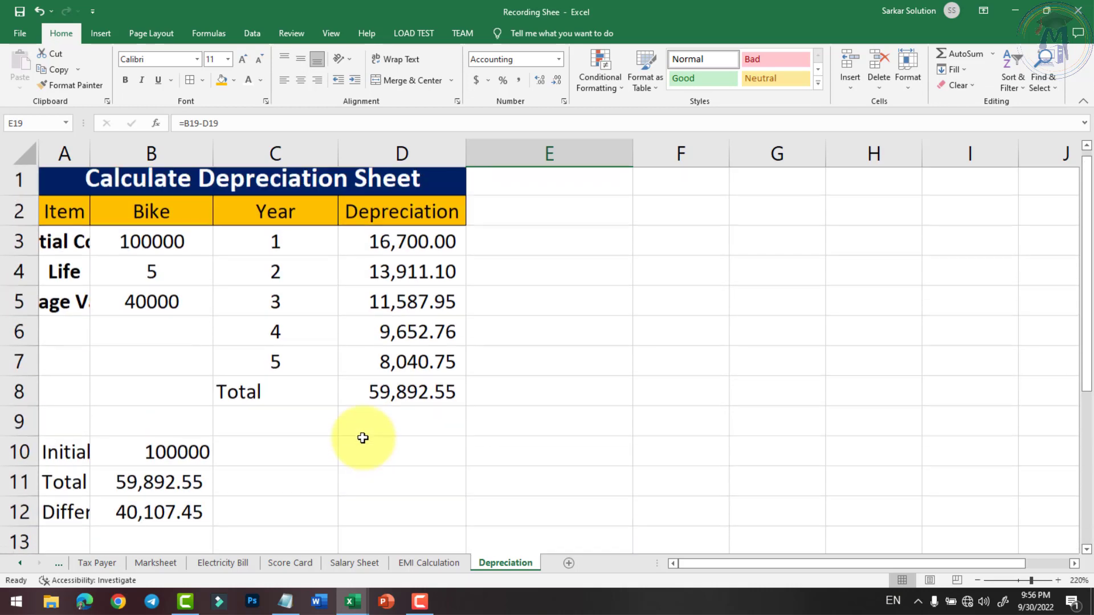
double_click(90, 152)
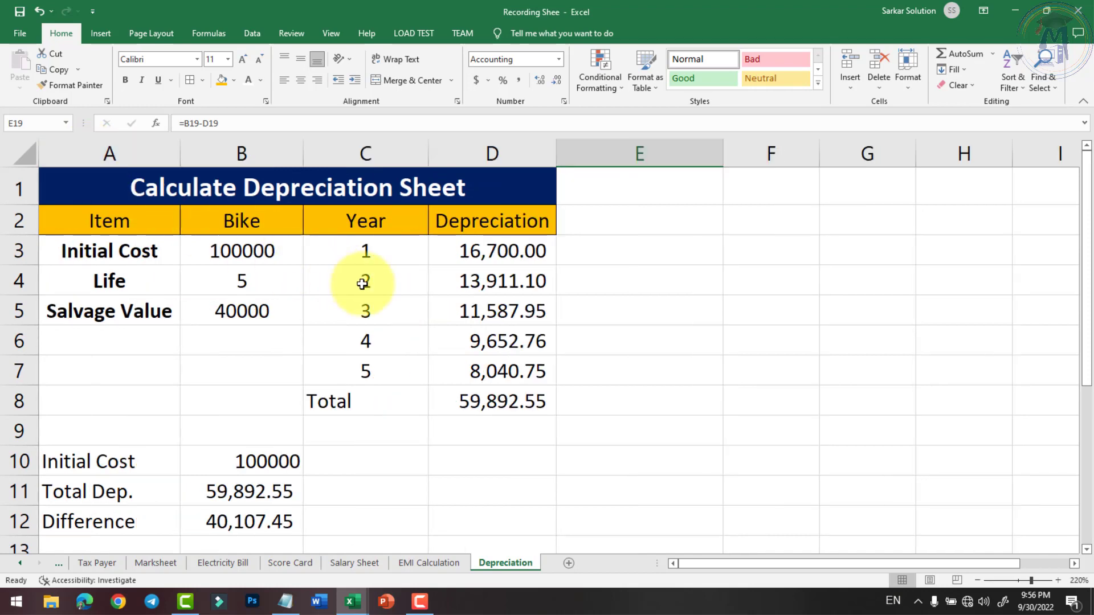
scroll(360, 276, "down", 3)
scroll(387, 310, "up", 3)
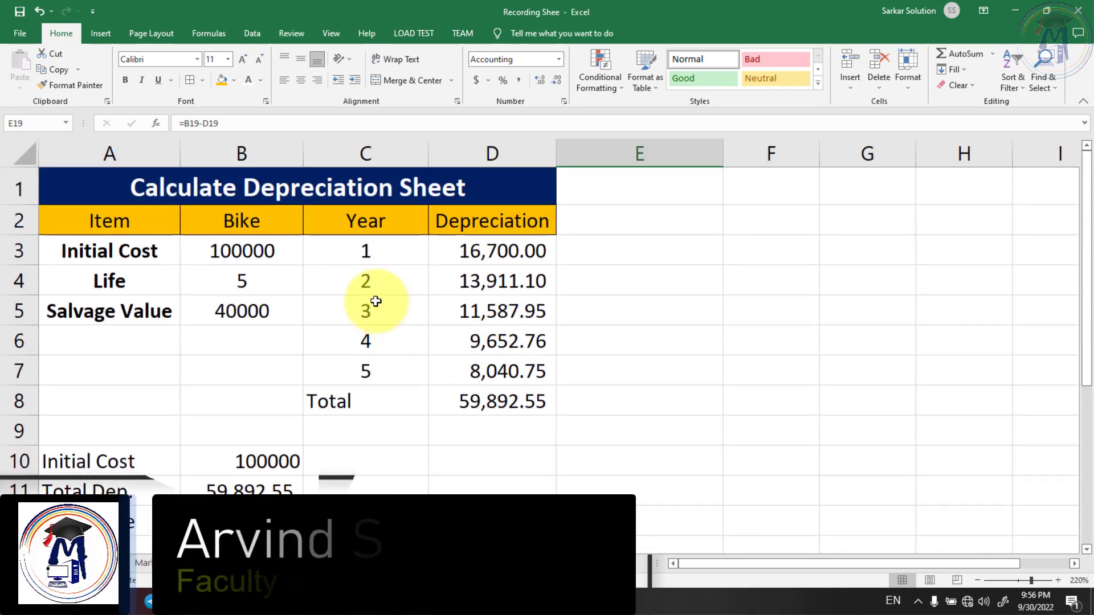
- Examine the SUM formula in D8 and the DB formula in D3, and review the initial cost and yearly table
double_click(501, 402)
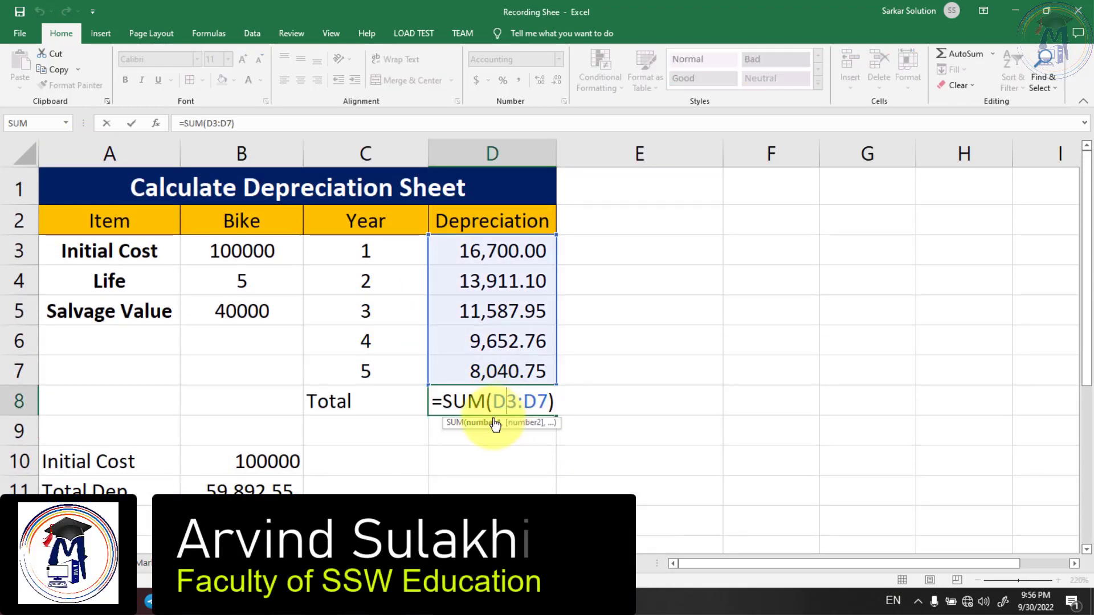
key("Return")
double_click(485, 251)
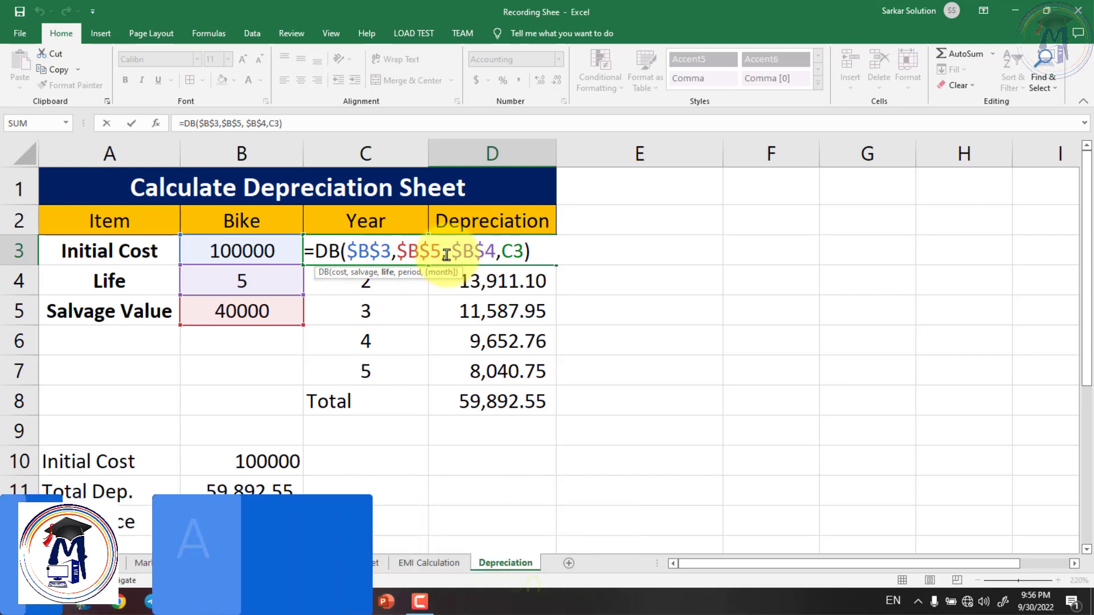
key("Return")
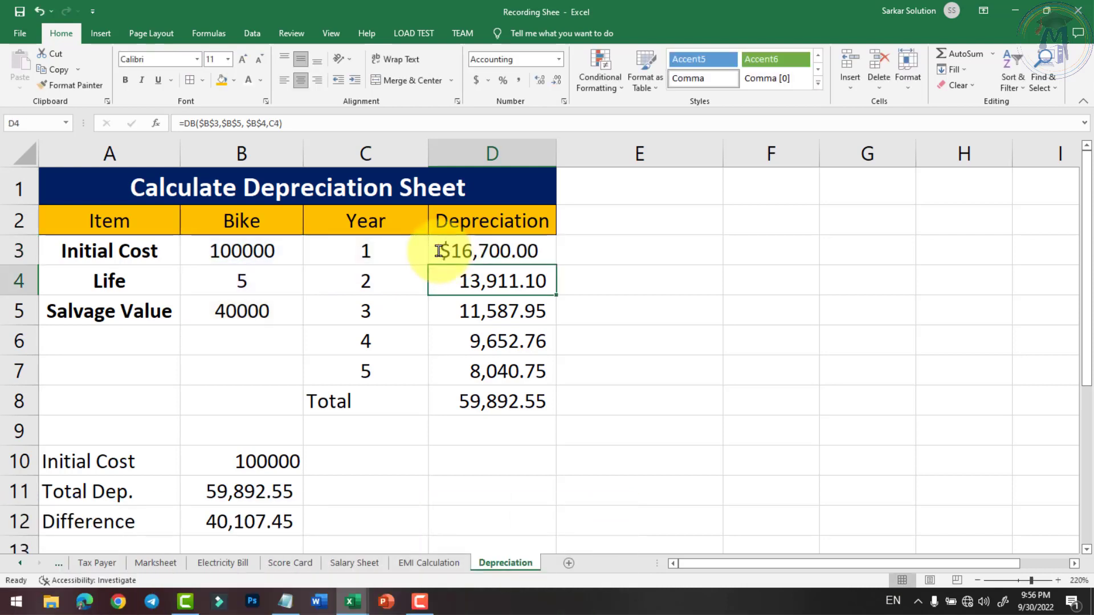
left_click(258, 258)
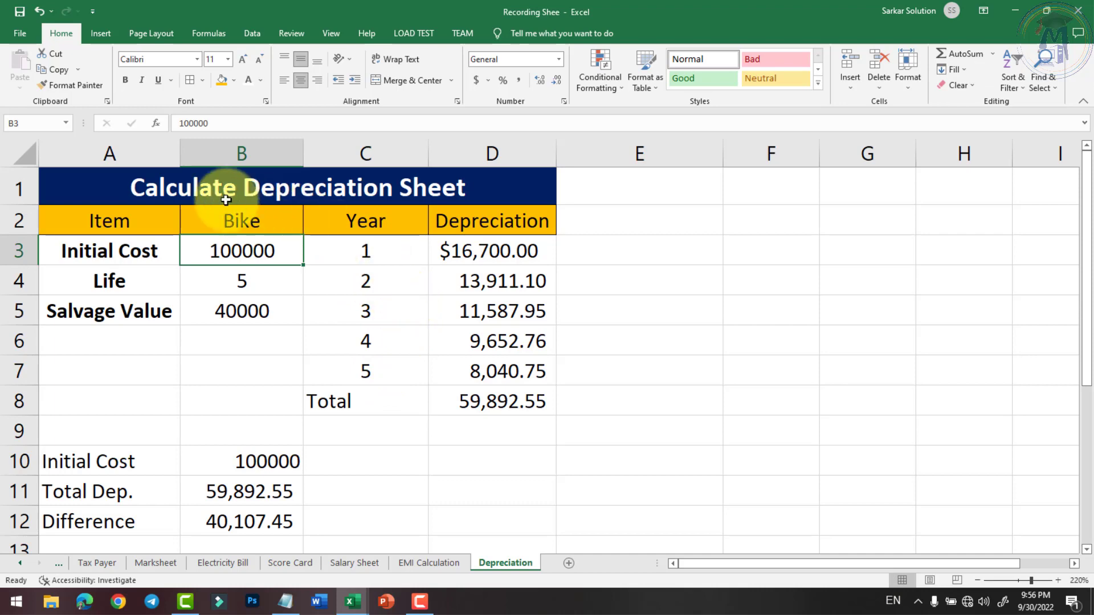
scroll(372, 323, "down", 1)
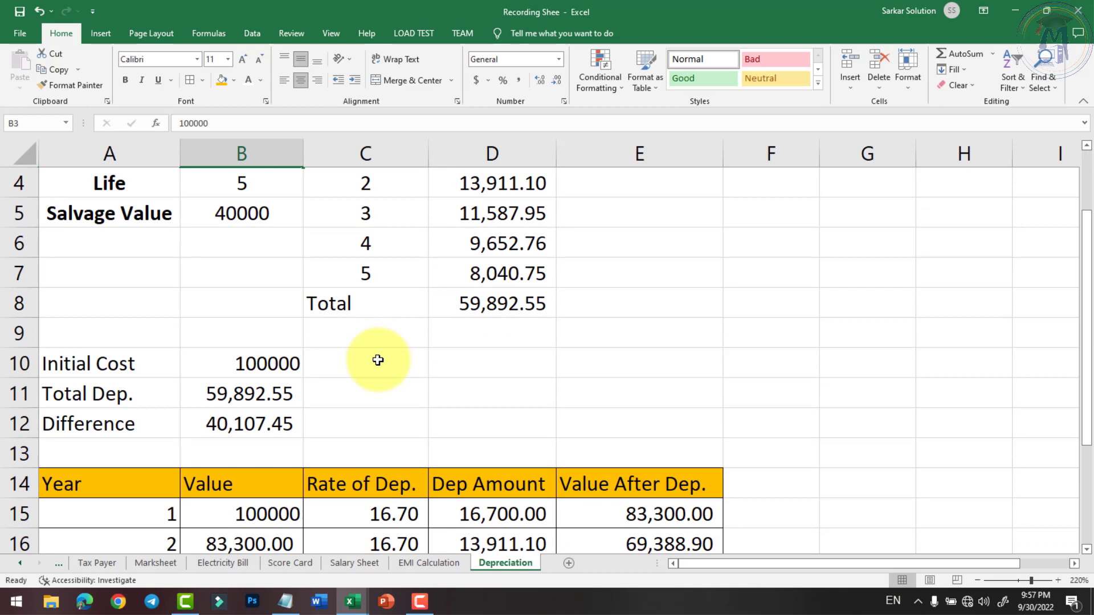
scroll(378, 360, "down", 3)
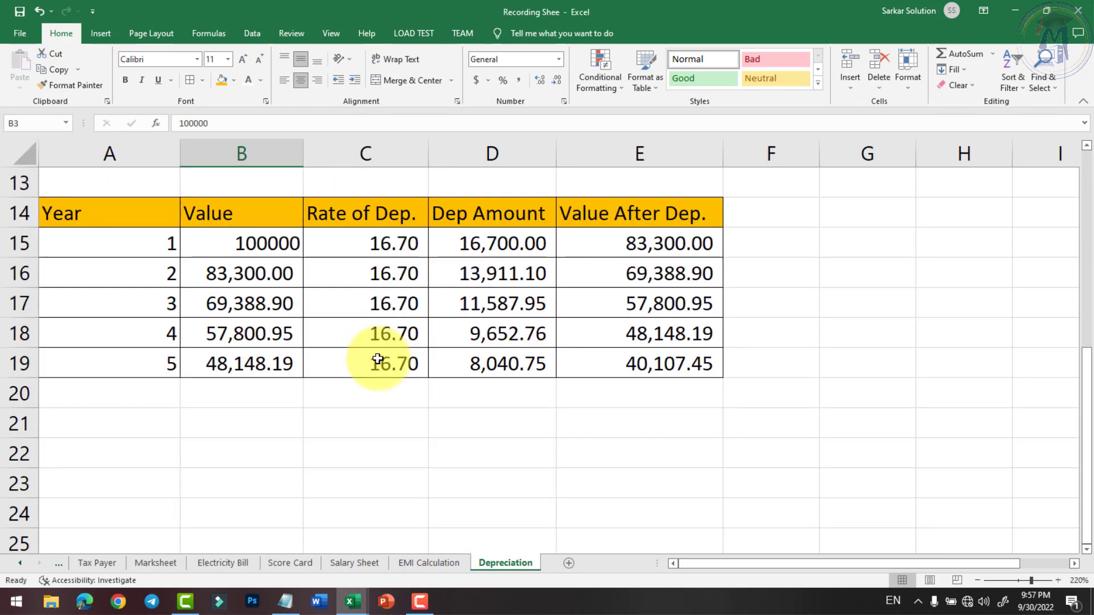